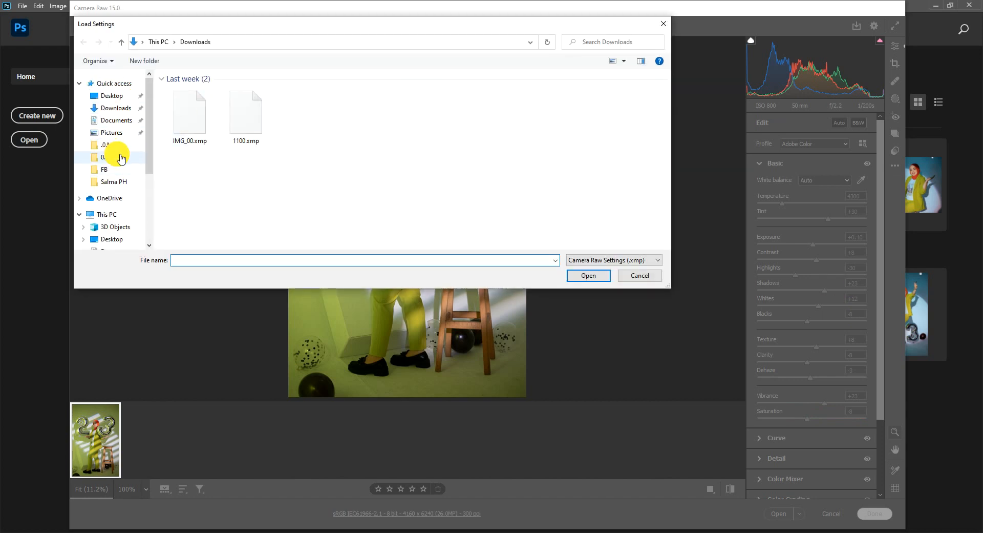
Step: Load the IMG_00.xmp settings onto the raw photo
double_click(184, 115)
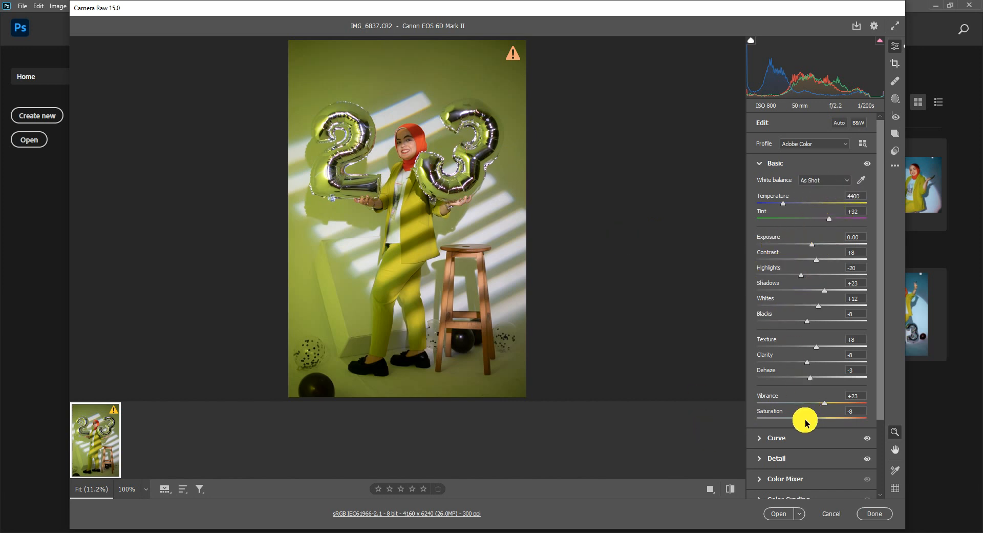
click(897, 168)
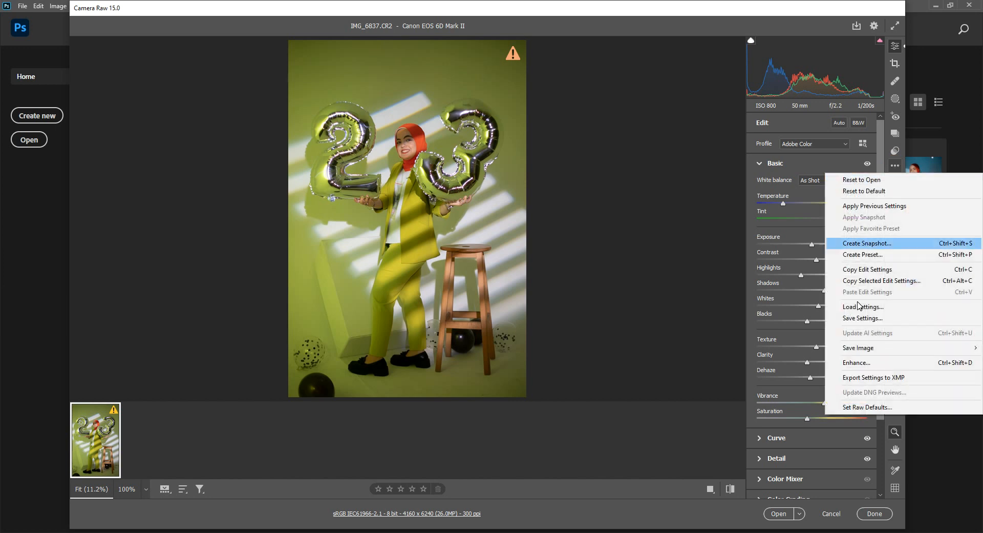
click(856, 310)
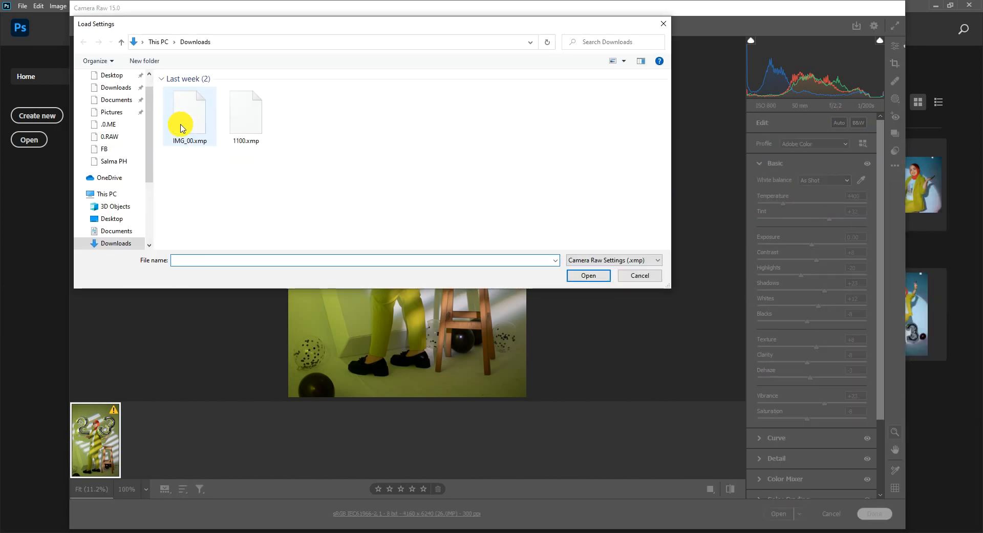
click(182, 128)
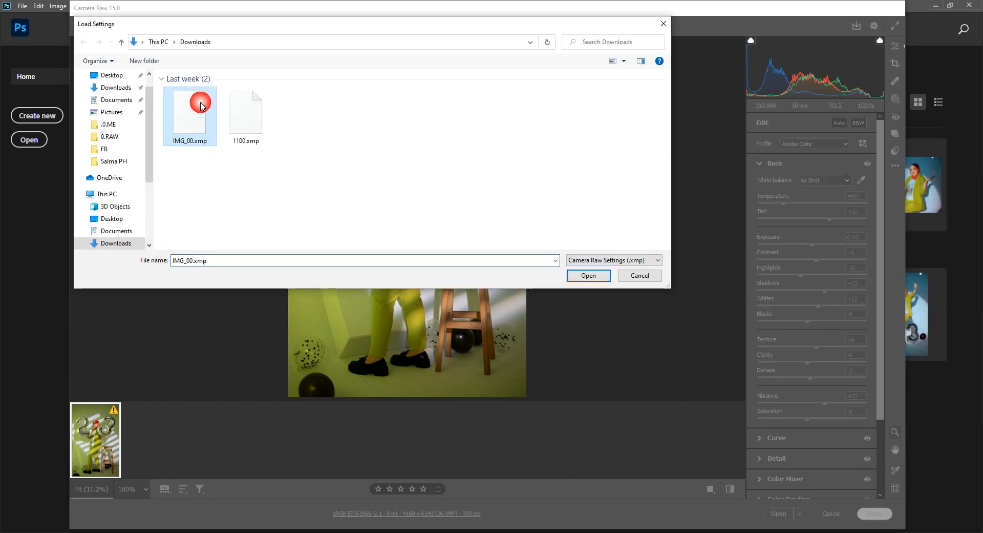
click(638, 277)
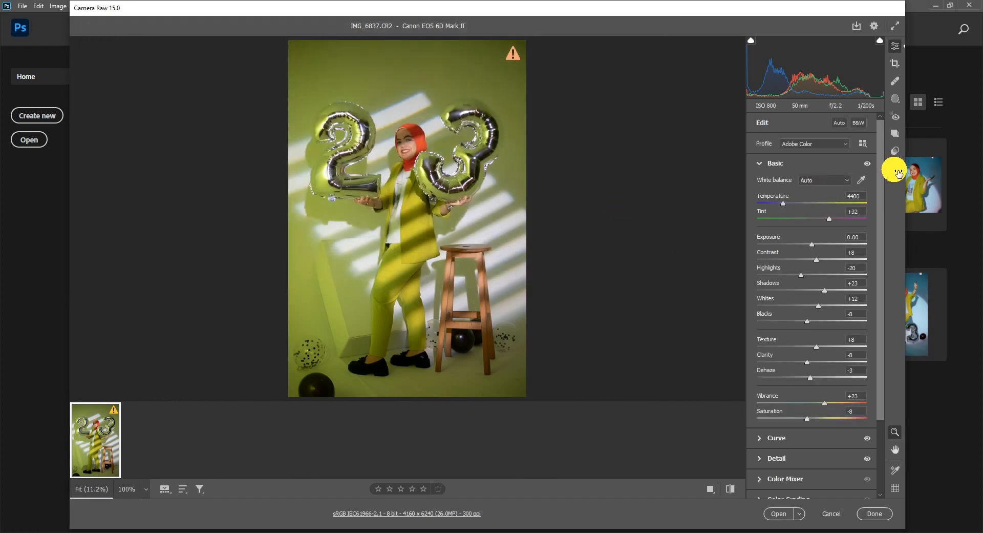
Step: Reset the raw photo to its default settings and apply the saved settings from IMG_00.xmp
click(896, 166)
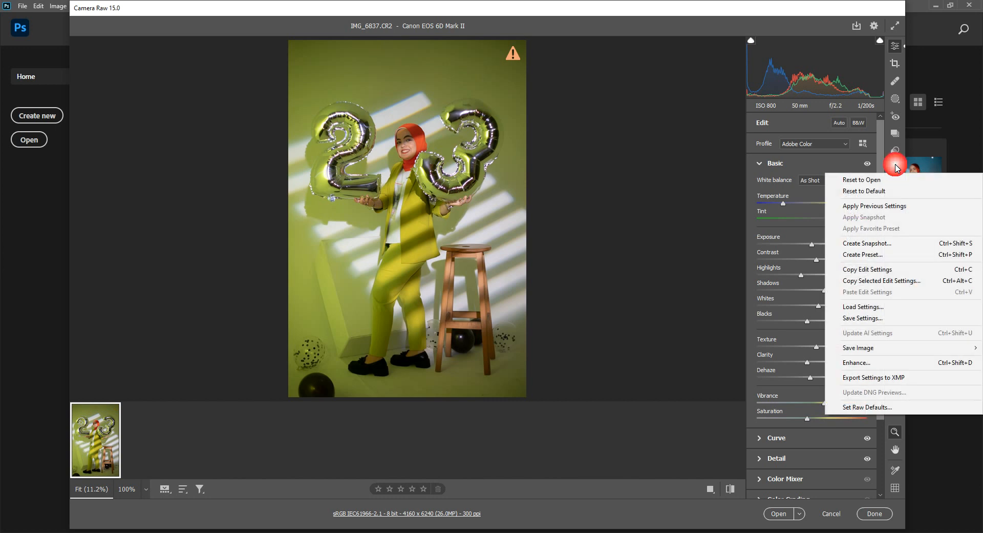
click(864, 191)
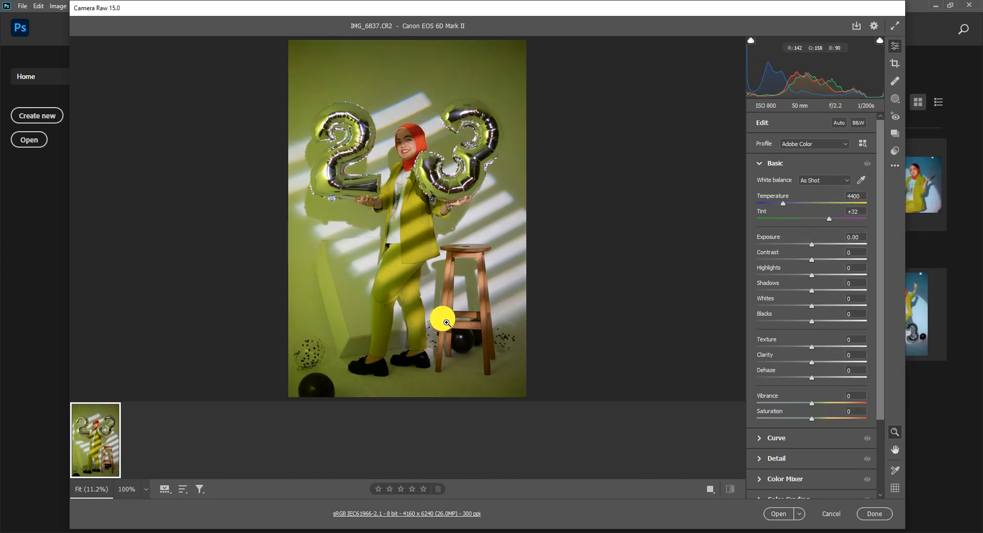
click(896, 167)
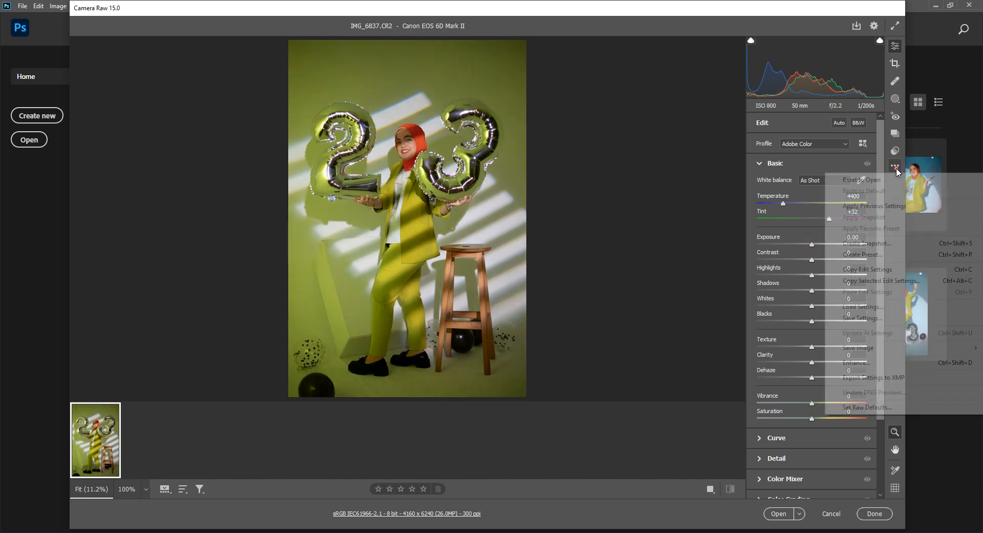
click(863, 306)
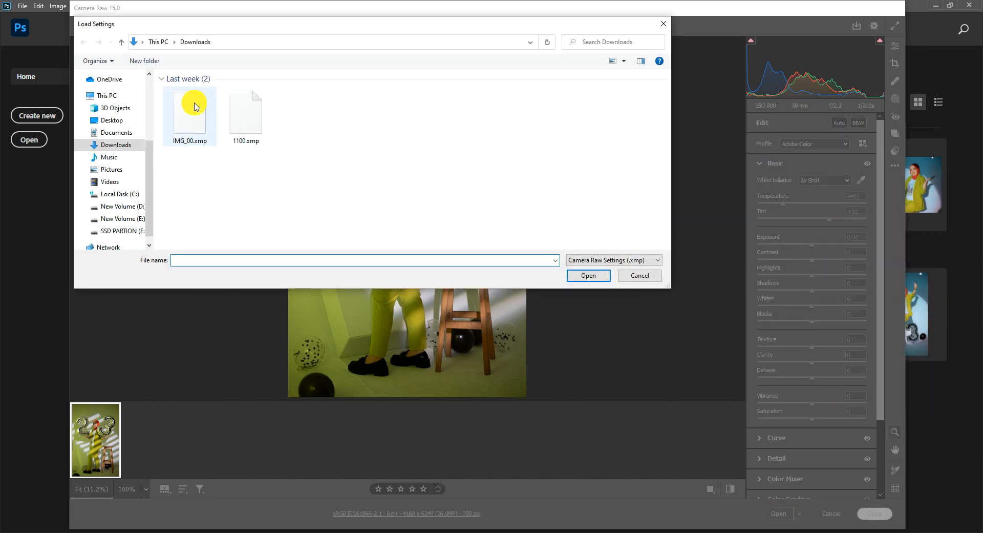
double_click(193, 101)
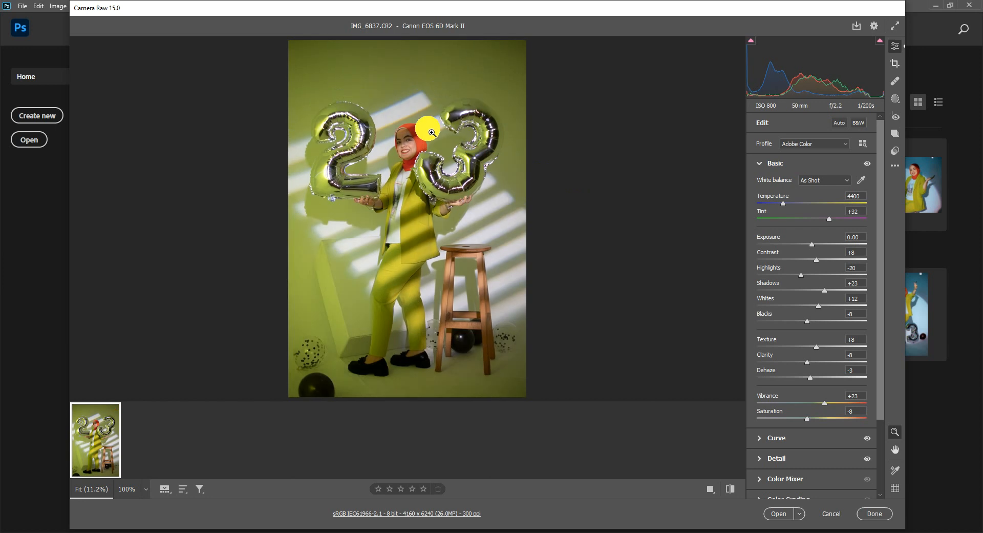
Step: Open the adjusted raw photo for editing and duplicate its Background layer
click(789, 512)
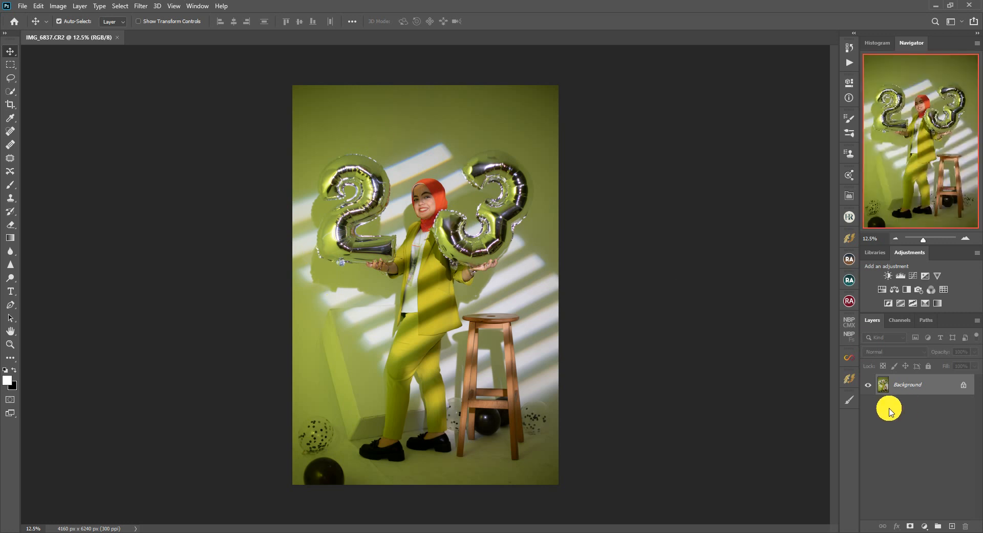
right_click(934, 384)
click(917, 401)
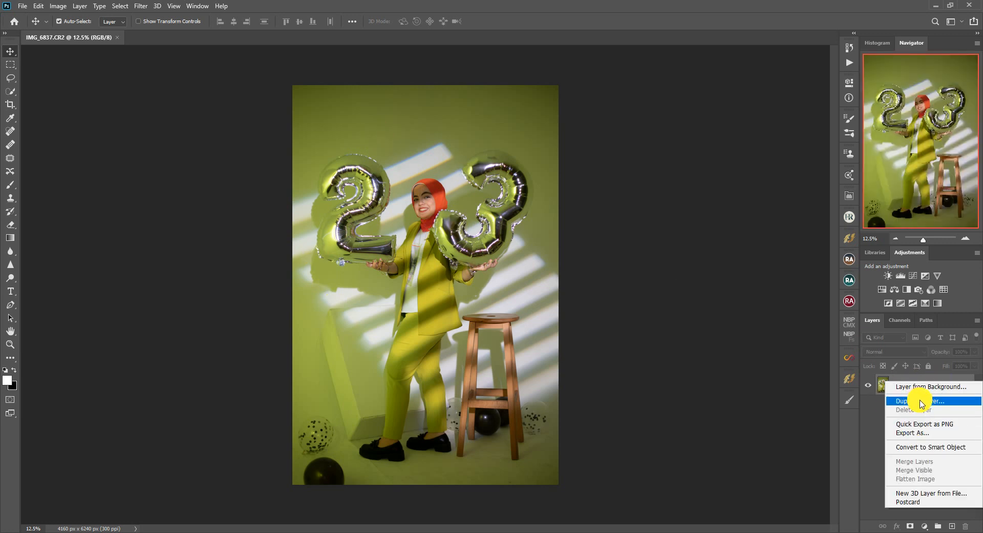
click(575, 149)
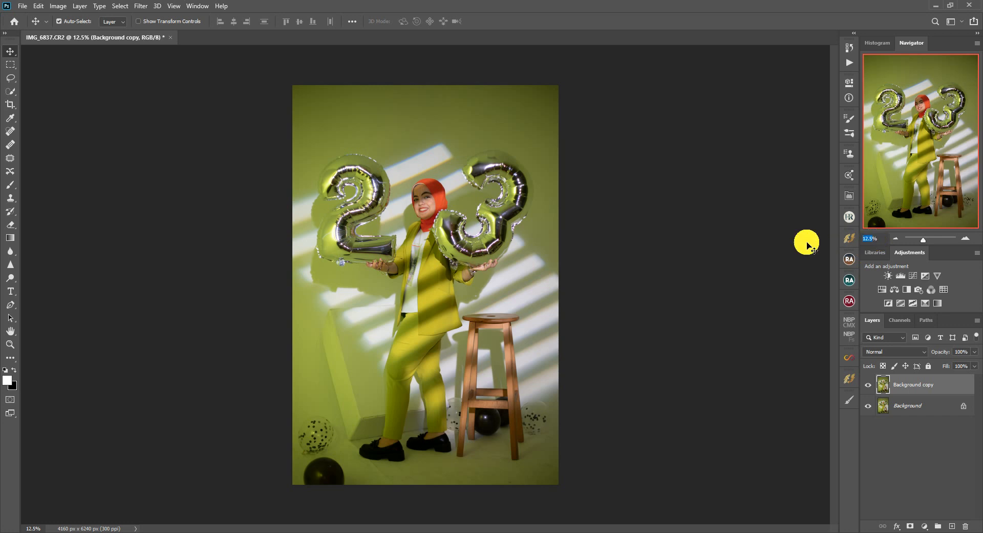
Step: Set up the Mixer Brush with the Moist, Heavy Mix preset and a 65 px soft round tip for the face
key(Return)
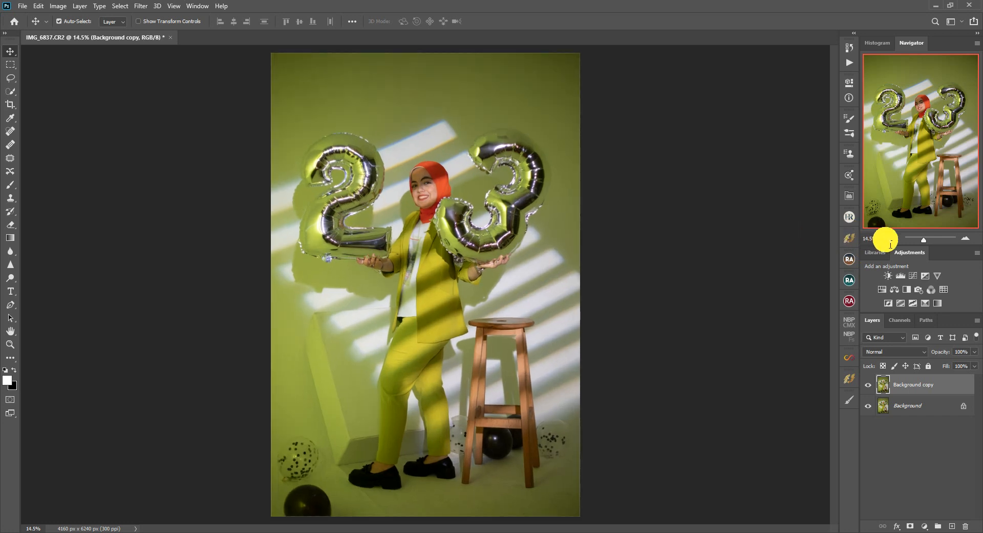
drag(924, 240, 929, 239)
drag(930, 140, 927, 106)
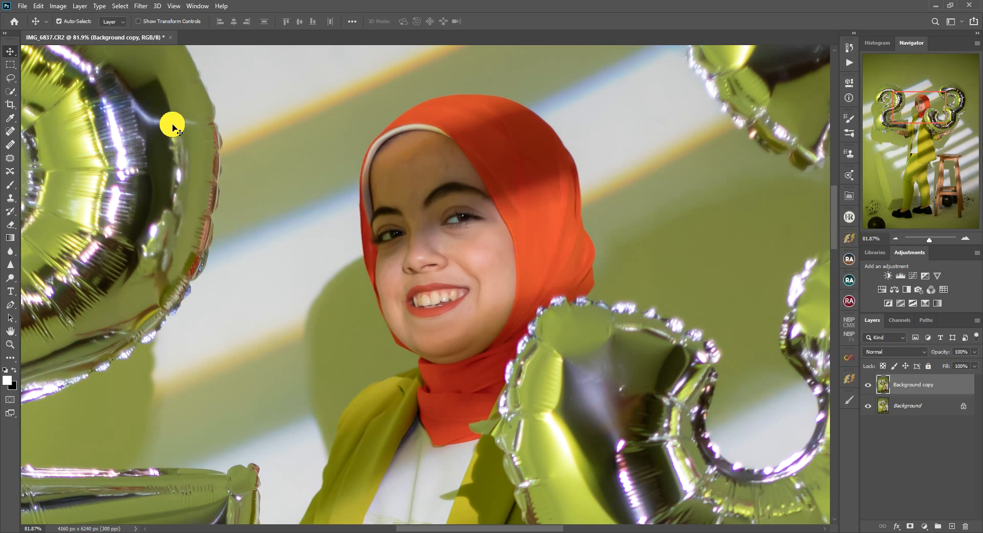
click(10, 357)
click(174, 21)
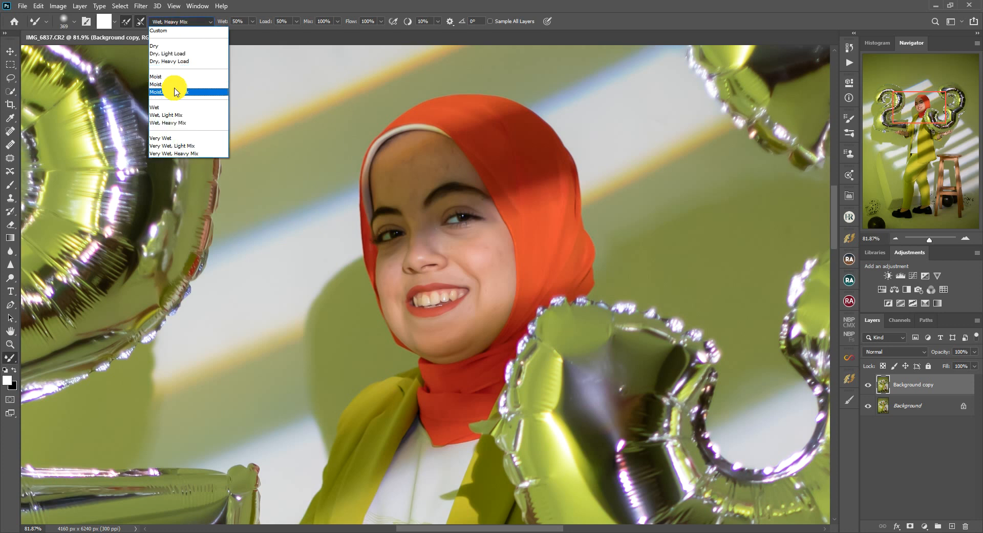
click(172, 84)
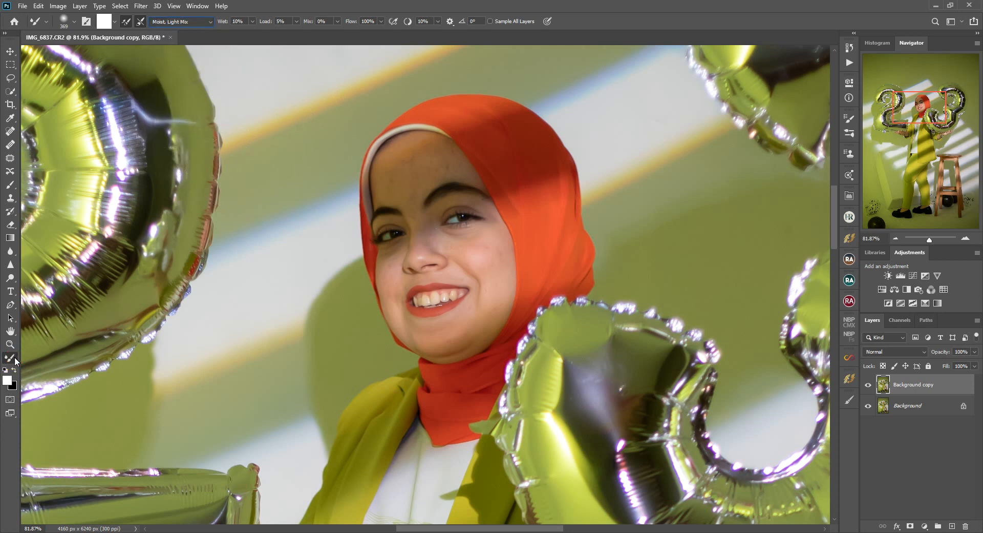
mouse_move(15, 361)
mouse_down()
mouse_move(39, 455)
mouse_move(48, 424)
mouse_up()
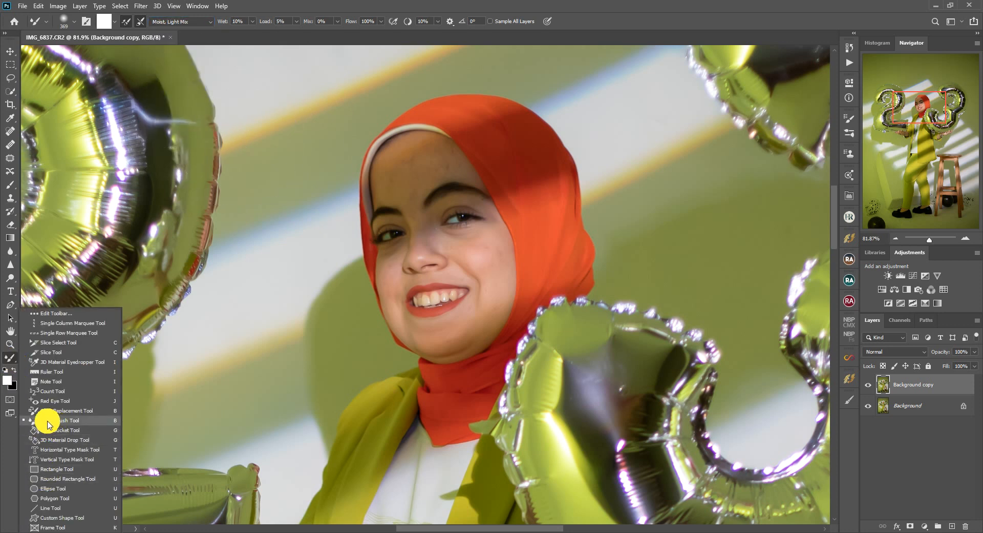
click(175, 22)
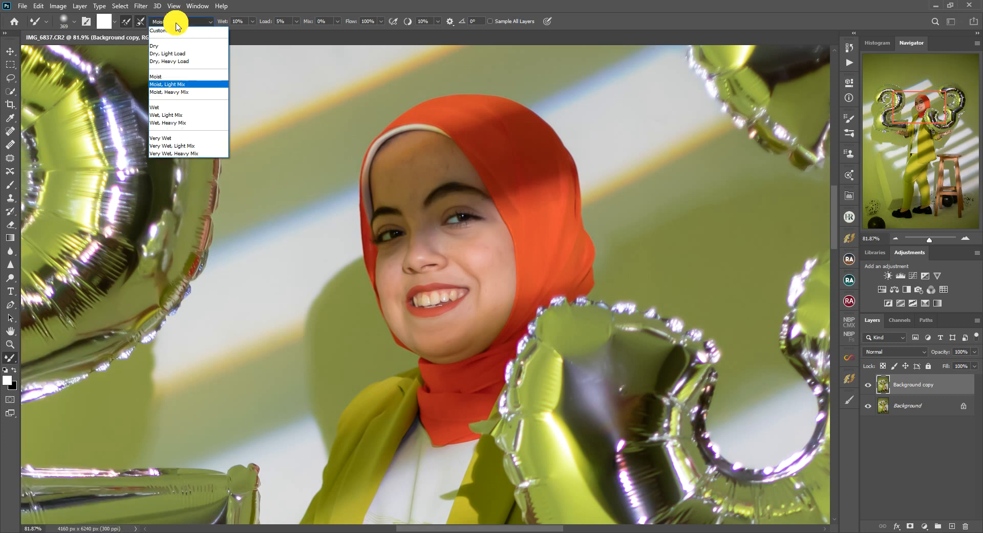
click(172, 93)
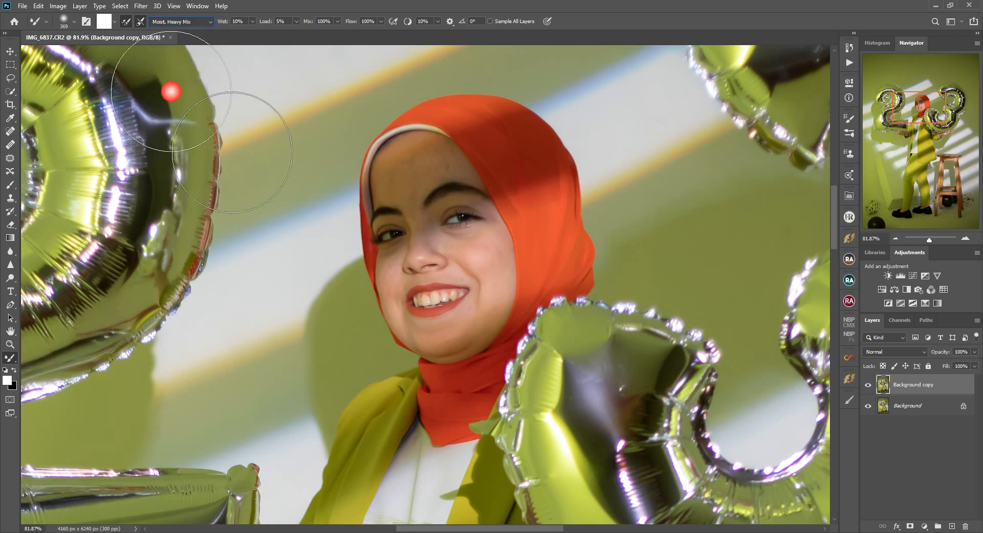
click(75, 22)
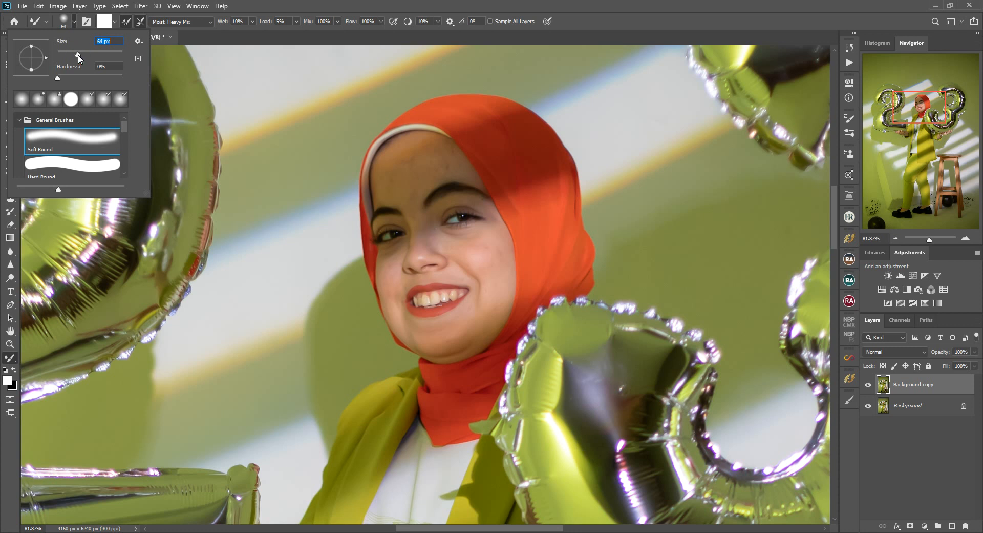
key(Return)
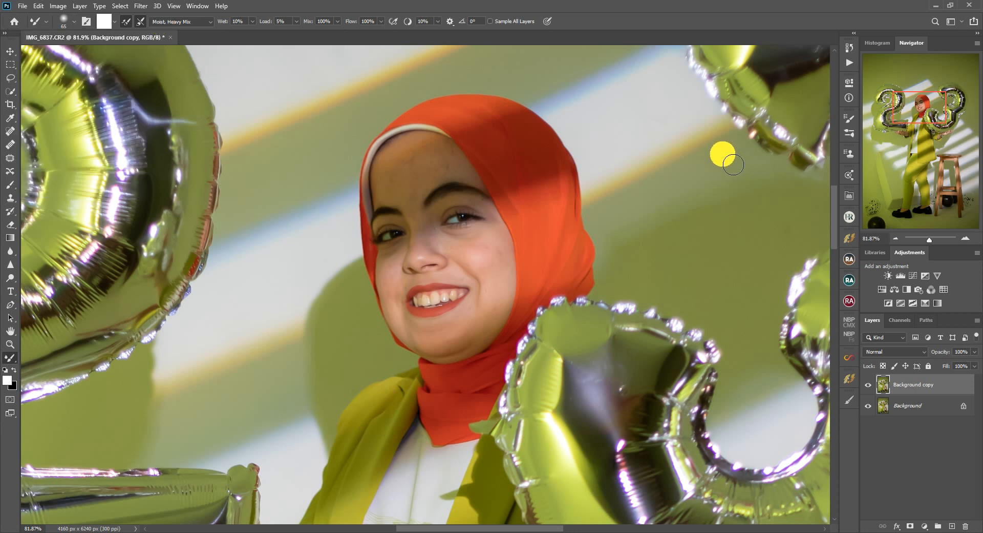
Step: Smooth the skin on the woman's cheek and chin with Mixer Brush strokes on the Background copy layer
click(931, 239)
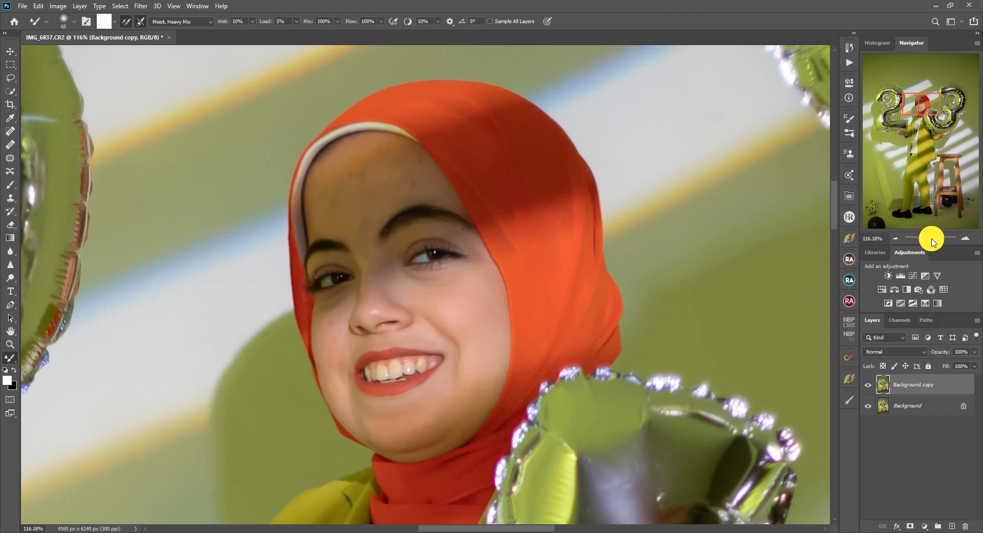
mouse_move(931, 238)
mouse_down()
mouse_move(923, 237)
mouse_move(931, 228)
mouse_up()
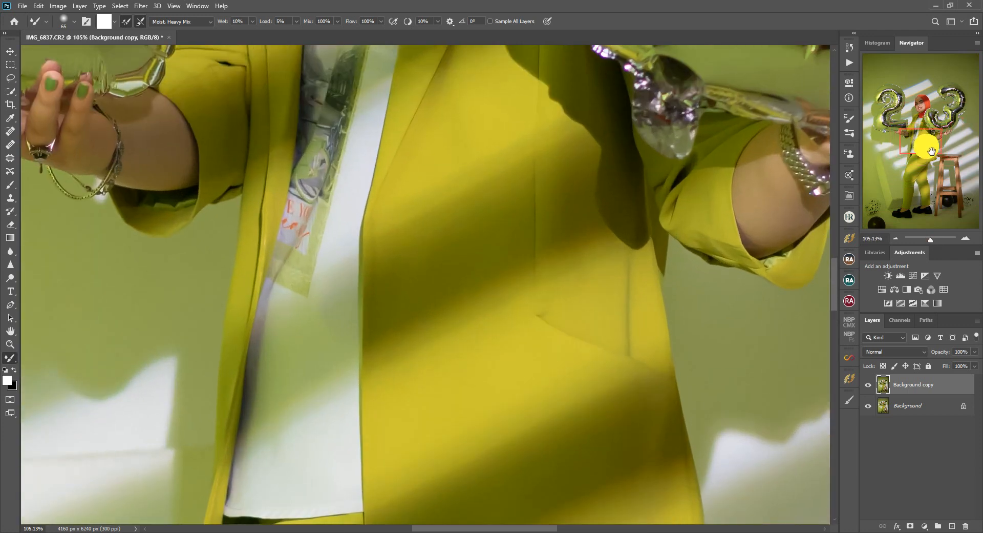
drag(925, 146, 929, 112)
drag(931, 241, 933, 243)
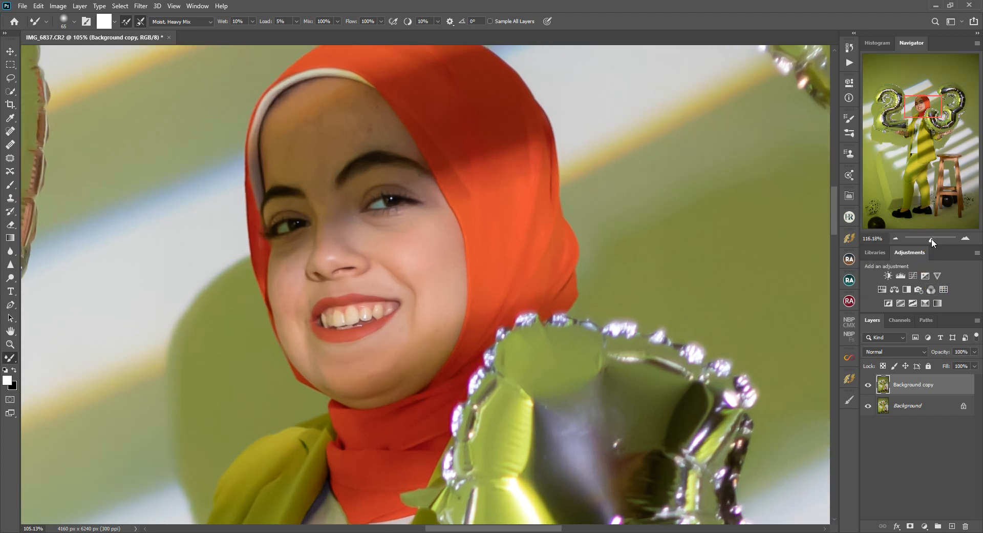
mouse_move(434, 309)
mouse_down()
mouse_move(438, 351)
mouse_move(447, 320)
mouse_up()
mouse_move(425, 389)
mouse_down()
mouse_move(340, 397)
mouse_move(342, 376)
mouse_up()
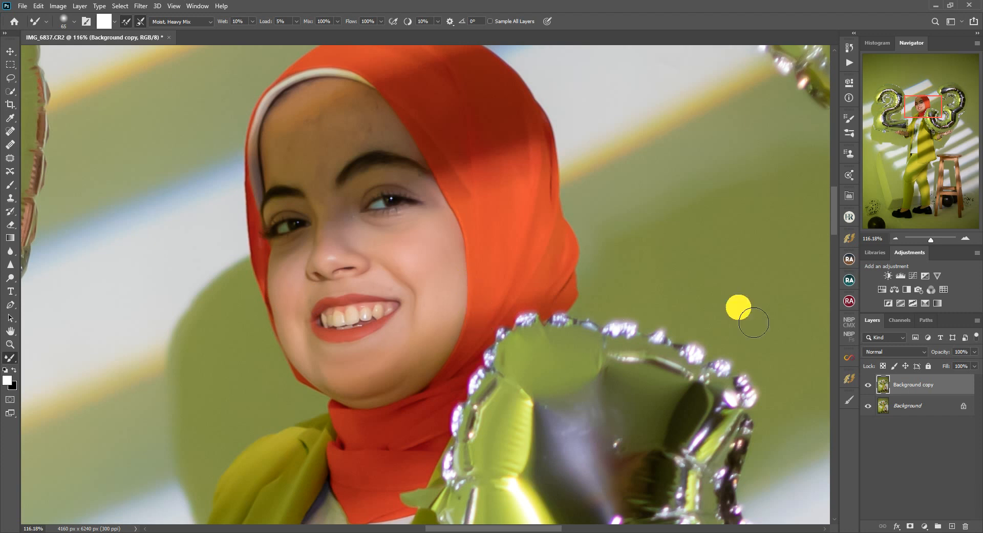
drag(931, 239, 932, 240)
drag(417, 266, 434, 285)
Step: Remove the blemishes on the forehead and cheek with the Spot Healing Brush at 20 px
scroll(779, 268, up, 2)
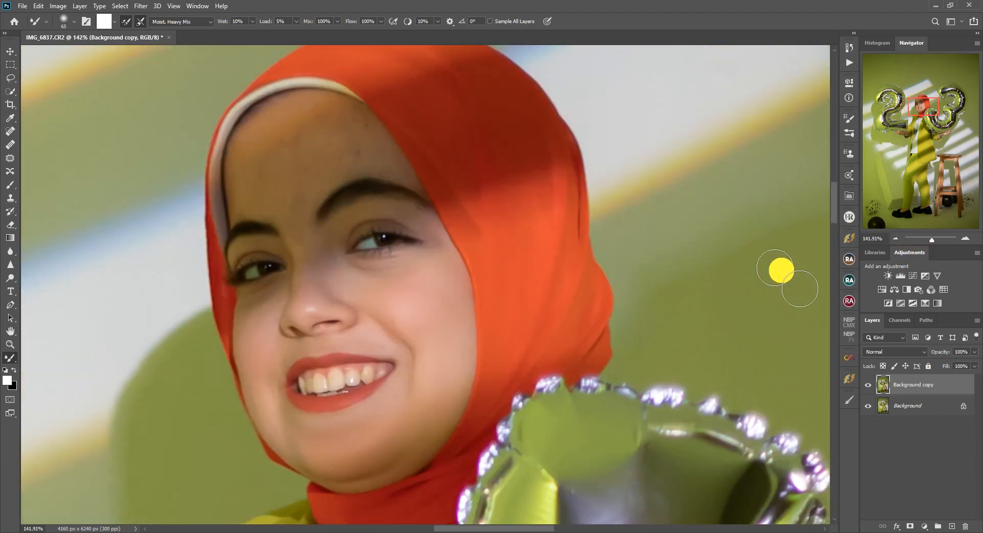
click(11, 150)
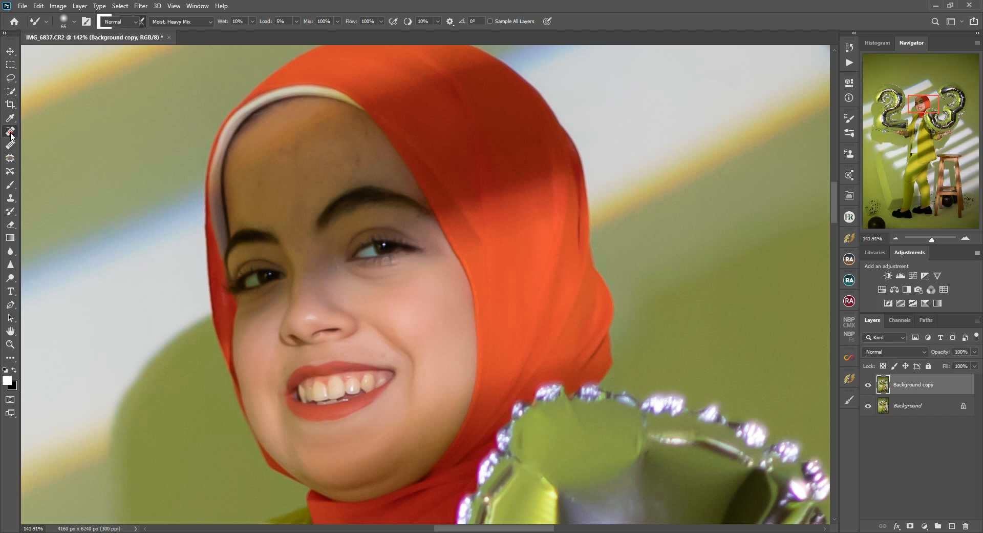
click(63, 21)
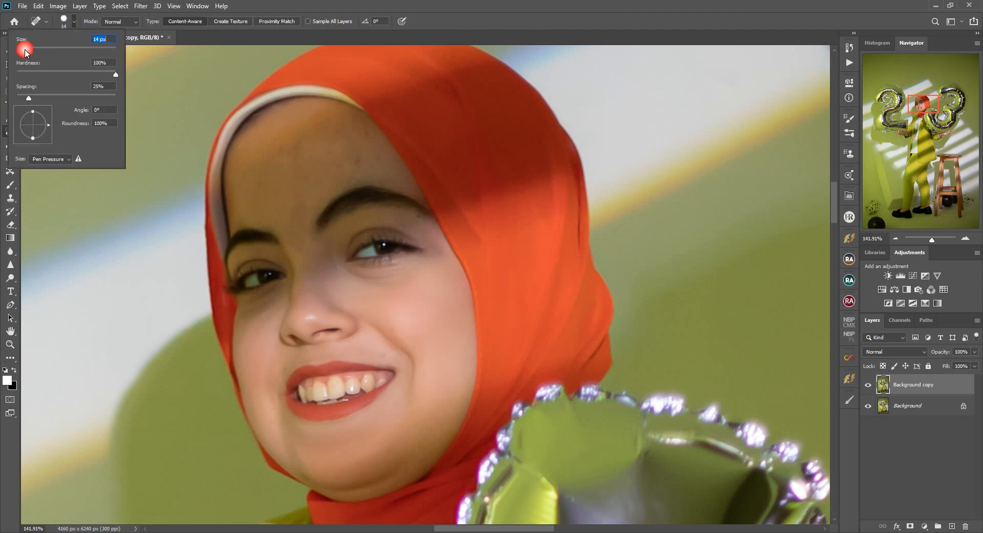
click(39, 90)
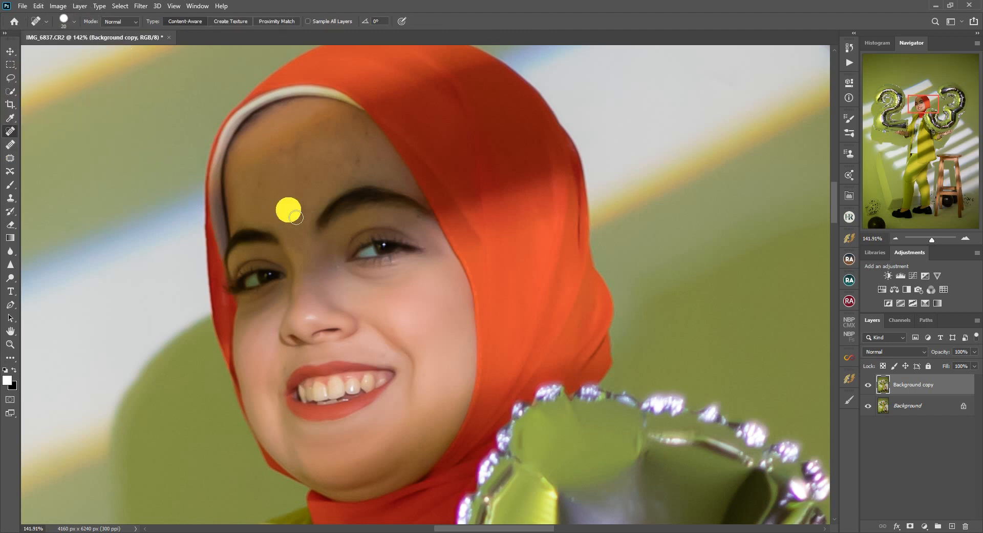
click(359, 162)
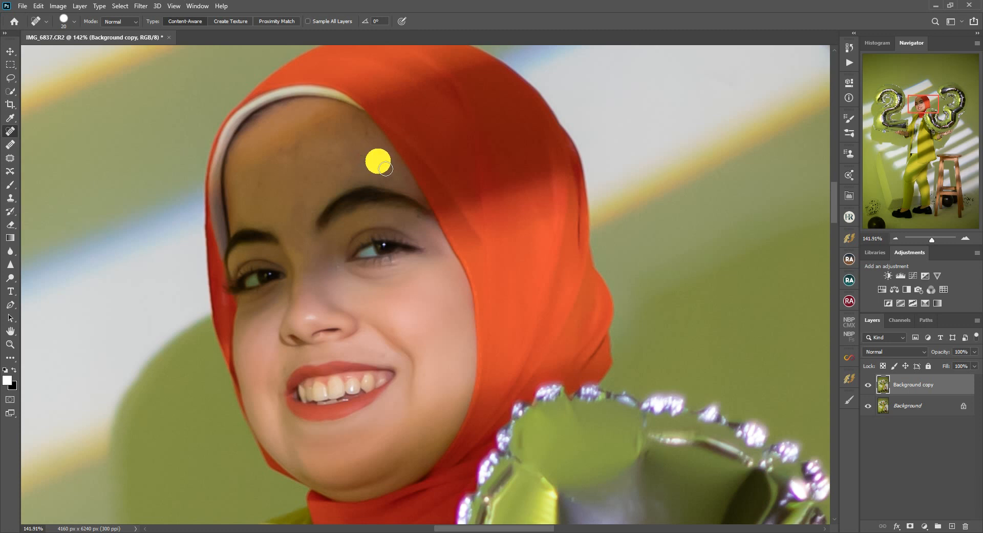
click(378, 161)
click(366, 132)
click(315, 126)
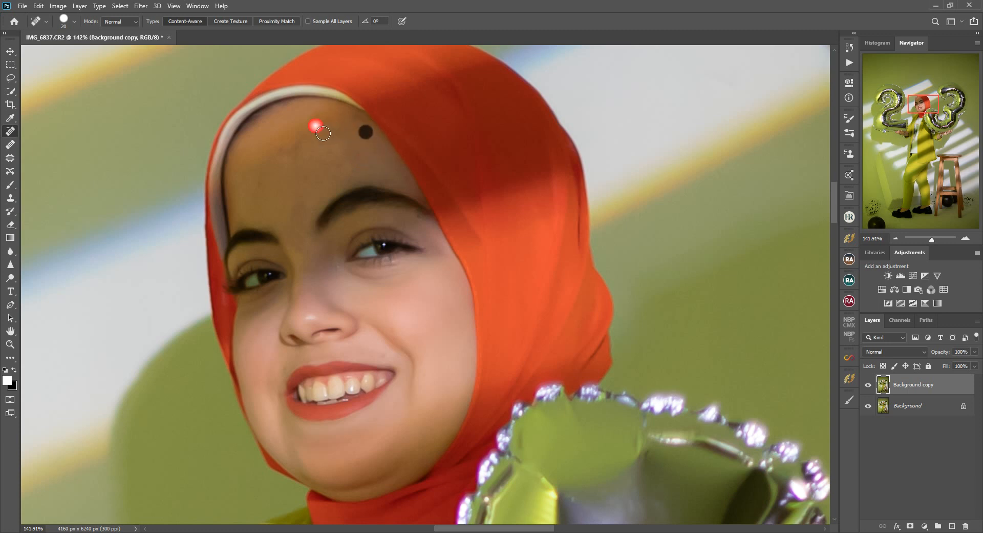
click(303, 171)
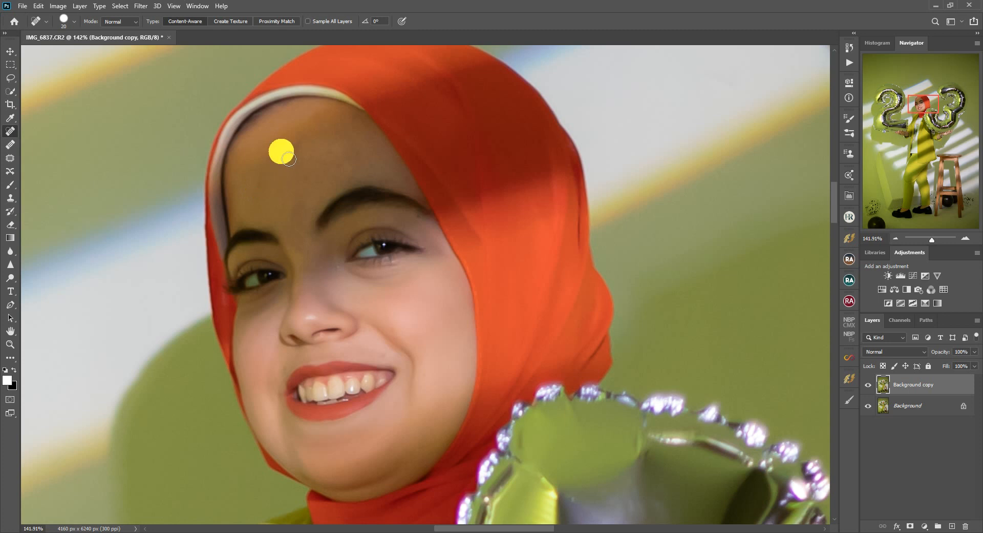
click(381, 354)
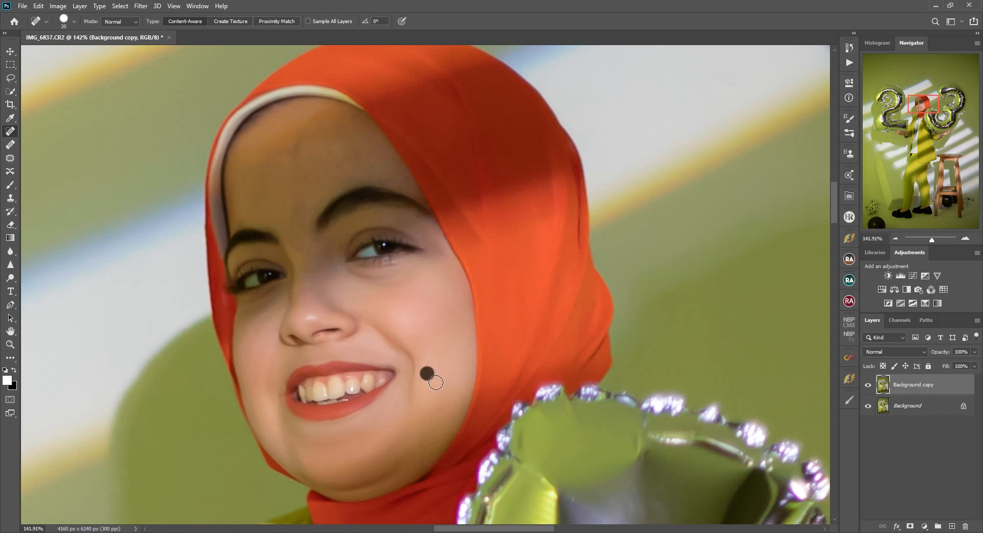
Step: Smooth the skin across the woman's forehead and between her eyebrows with Mixer Brush strokes on the Background copy layer
click(10, 354)
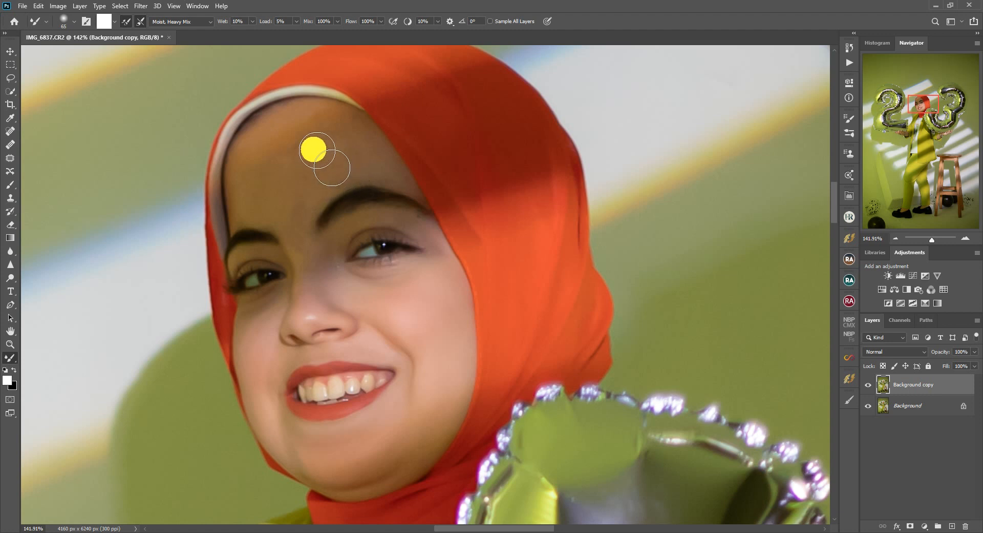
mouse_move(317, 150)
mouse_down()
mouse_move(313, 127)
mouse_move(282, 154)
mouse_move(316, 134)
mouse_move(305, 148)
mouse_move(301, 122)
mouse_move(314, 126)
mouse_move(301, 121)
mouse_move(322, 114)
mouse_up()
drag(344, 113, 327, 136)
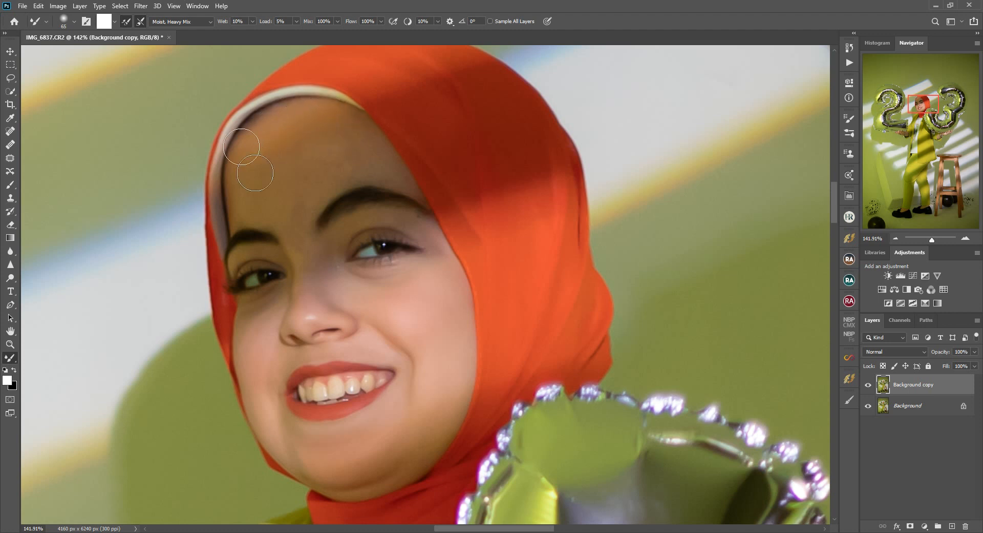
mouse_move(270, 155)
mouse_down()
mouse_move(307, 141)
mouse_move(265, 177)
mouse_move(320, 175)
mouse_up()
mouse_move(364, 137)
mouse_down()
mouse_move(328, 172)
mouse_move(359, 144)
mouse_move(297, 173)
mouse_move(366, 166)
mouse_move(357, 133)
mouse_move(377, 154)
mouse_move(256, 208)
mouse_move(259, 231)
mouse_move(324, 226)
mouse_move(292, 201)
mouse_move(306, 192)
mouse_move(292, 208)
mouse_up()
mouse_move(301, 272)
mouse_down()
mouse_move(302, 248)
mouse_move(301, 266)
mouse_up()
mouse_move(287, 212)
mouse_down()
mouse_move(335, 131)
mouse_move(369, 131)
mouse_move(319, 112)
mouse_move(348, 133)
mouse_move(363, 182)
mouse_move(378, 175)
mouse_up()
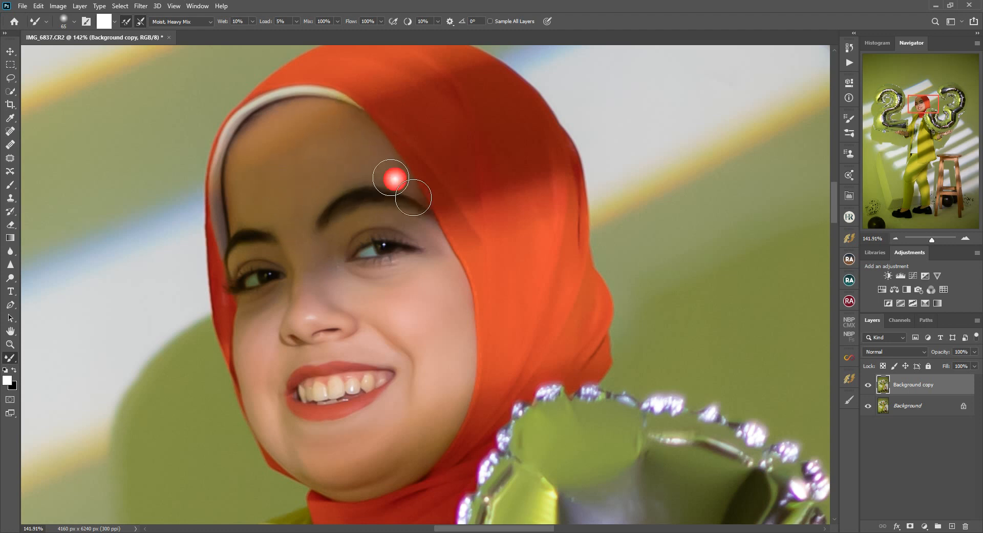
Step: Blend the skin on the woman's nose, cheeks and chin with Mixer Brush strokes
mouse_move(321, 321)
mouse_down()
mouse_move(340, 340)
mouse_move(336, 236)
mouse_move(337, 271)
mouse_up()
drag(262, 325, 251, 341)
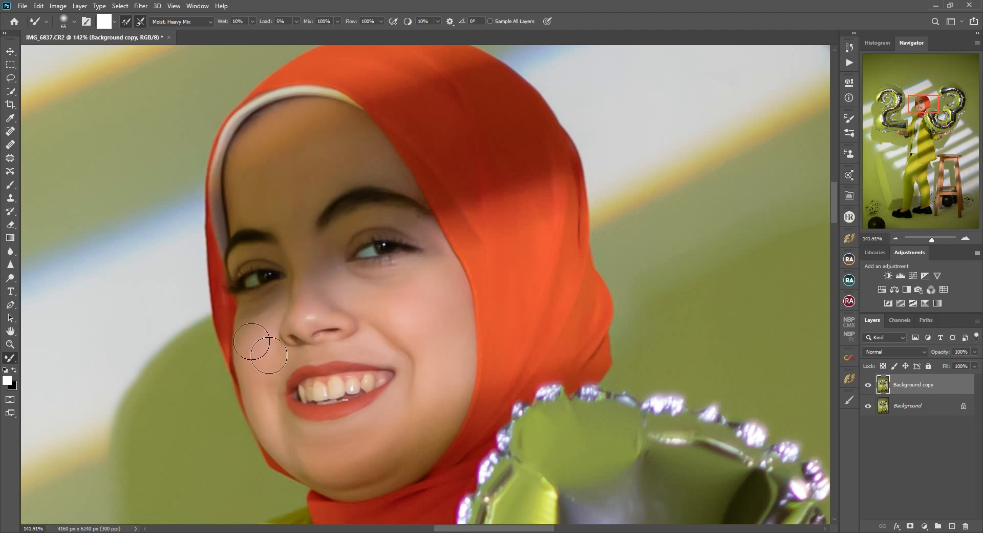
mouse_move(434, 292)
mouse_down()
mouse_move(451, 370)
mouse_move(438, 314)
mouse_up()
drag(370, 295, 292, 305)
drag(411, 454, 420, 440)
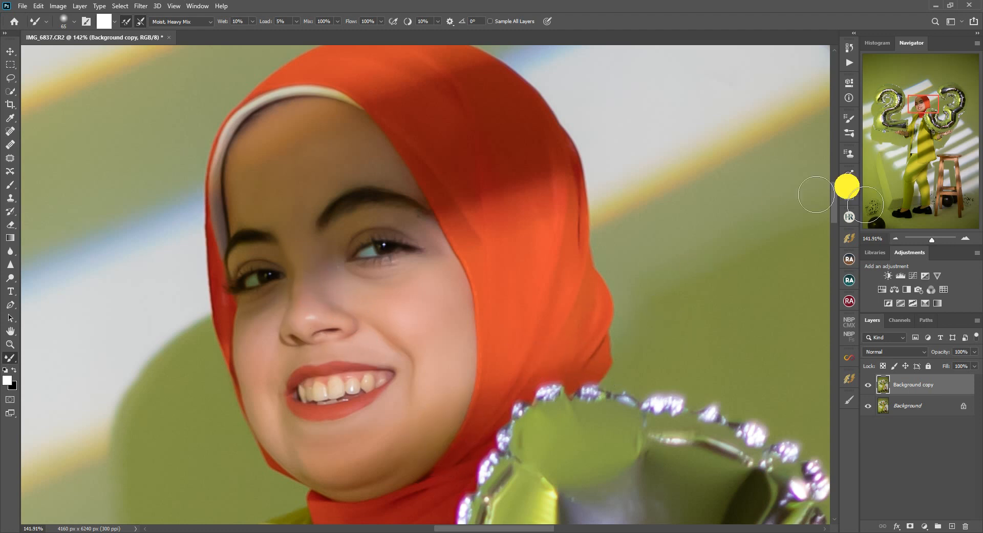
Step: Compare the face before and after retouching by toggling the Background copy layer's visibility, leaving it shown
click(868, 385)
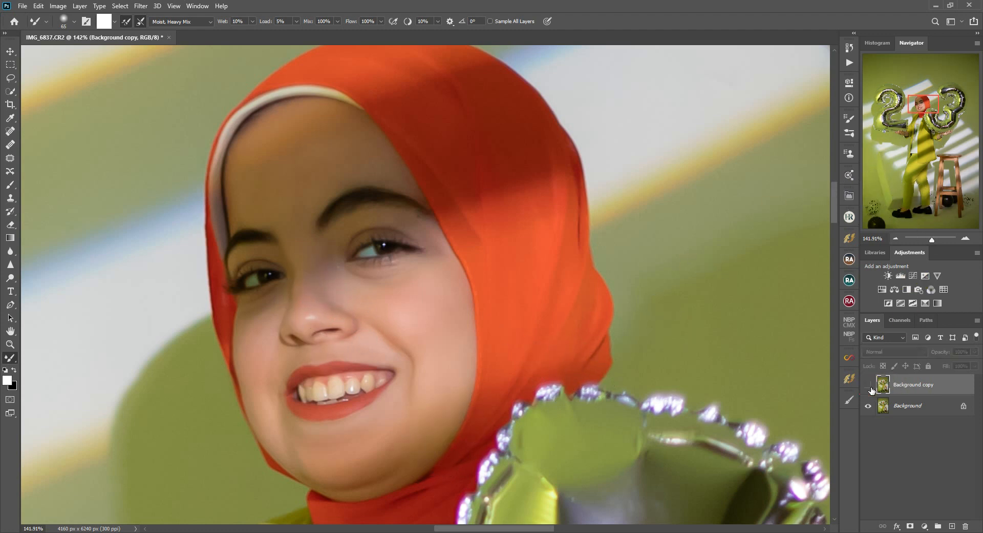
click(871, 388)
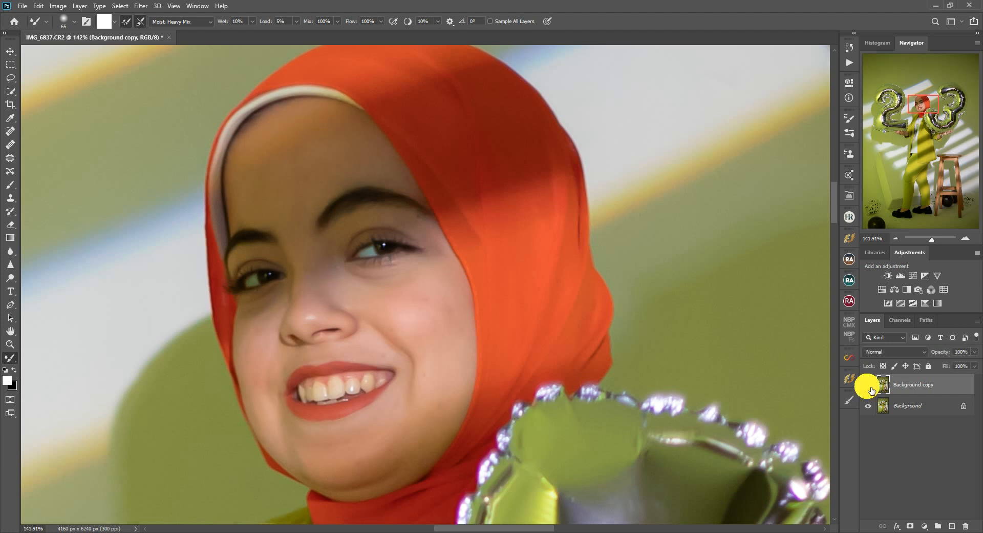
click(869, 387)
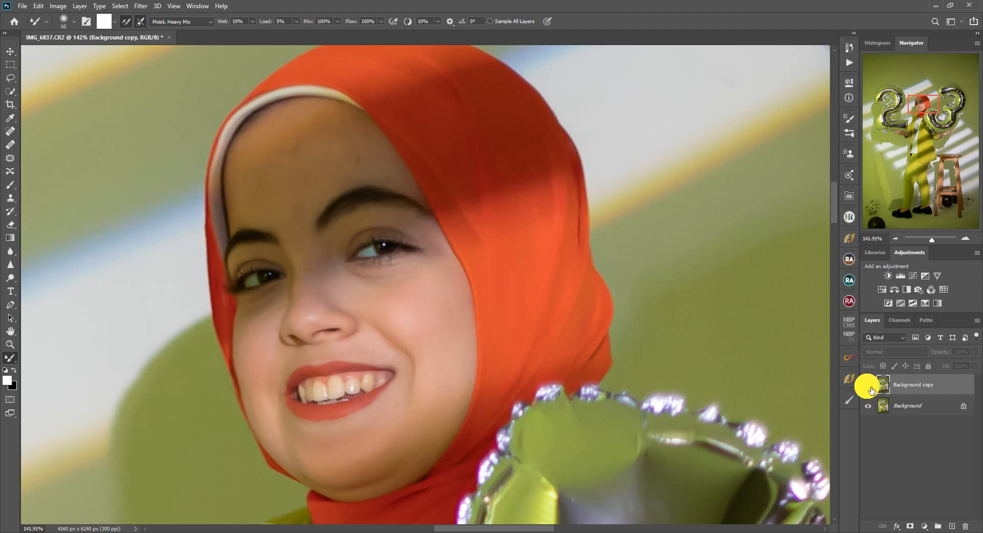
click(870, 387)
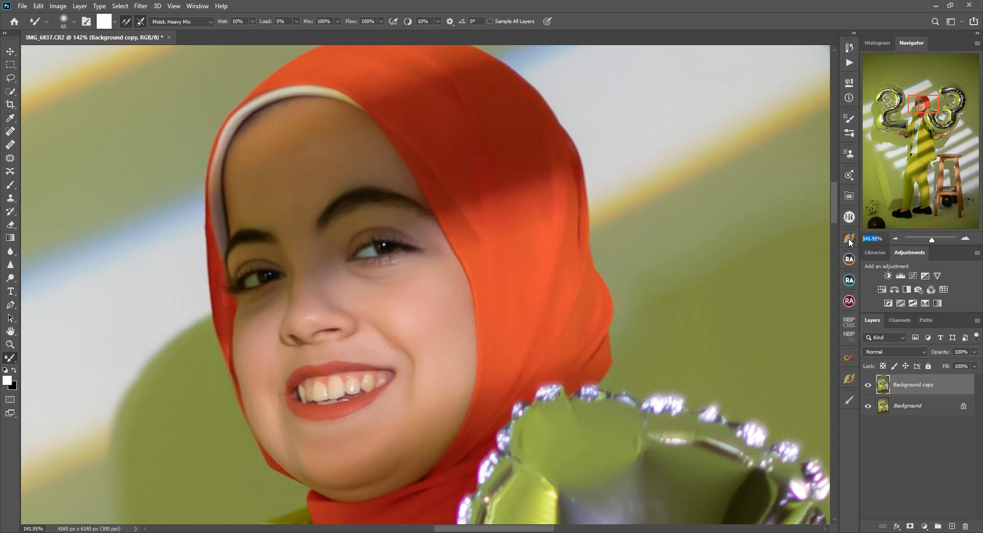
Step: Merge the Background copy layer with the Background layer and duplicate the merged layer
key(Return)
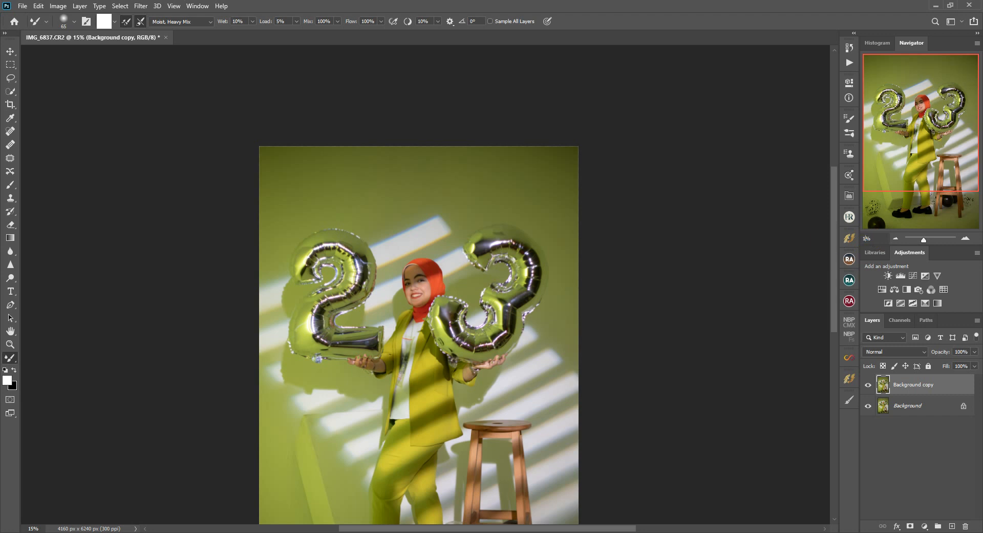
key(ctrl+0)
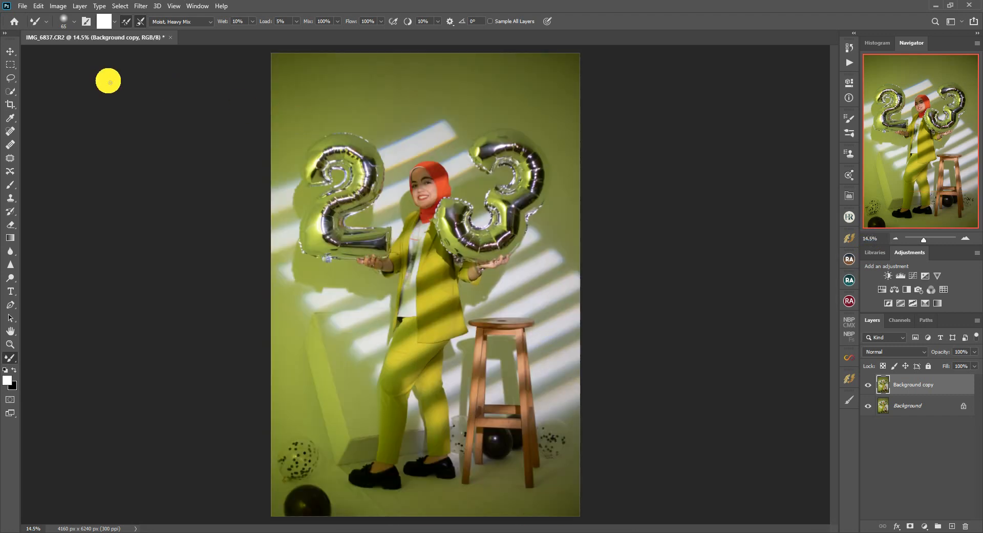
click(10, 52)
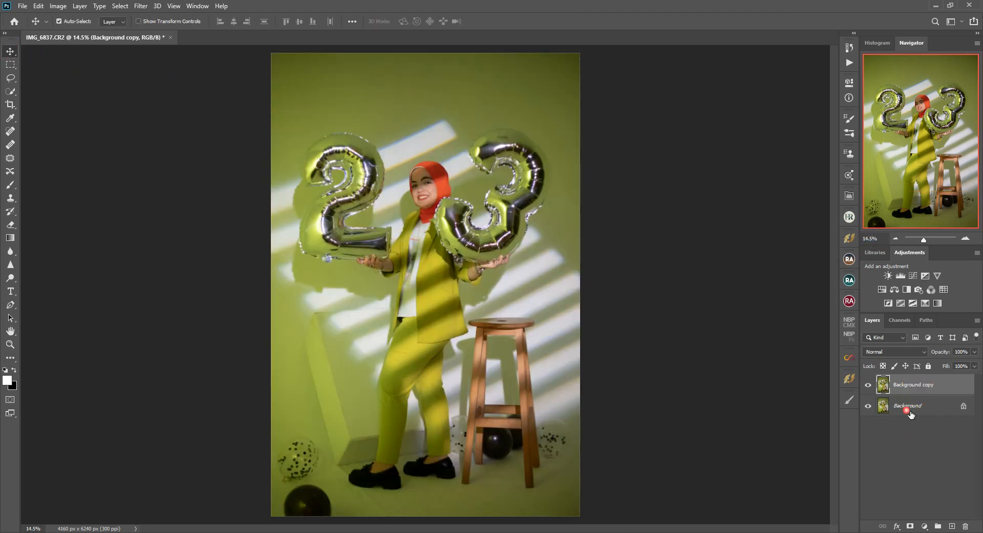
shift+click(911, 414)
key(ctrl+e)
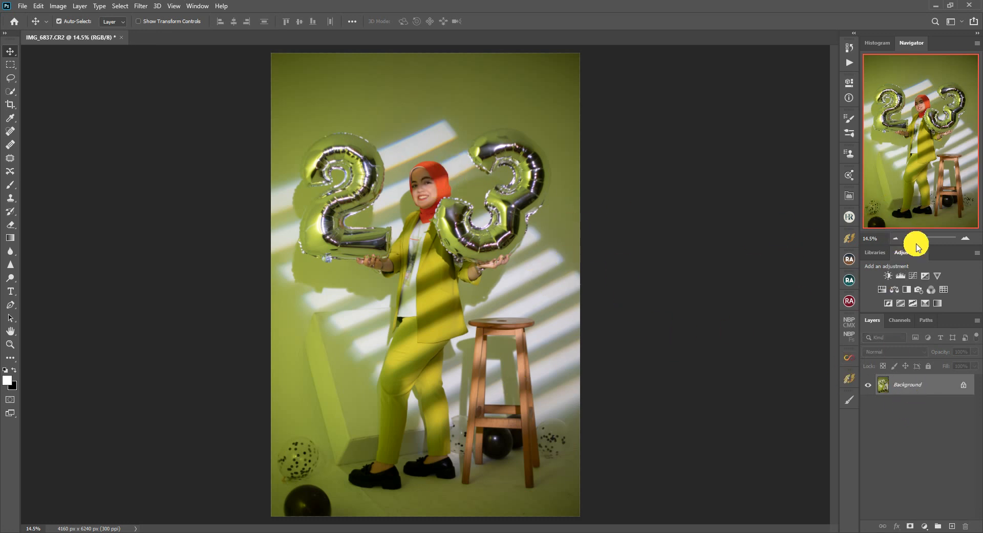
right_click(917, 386)
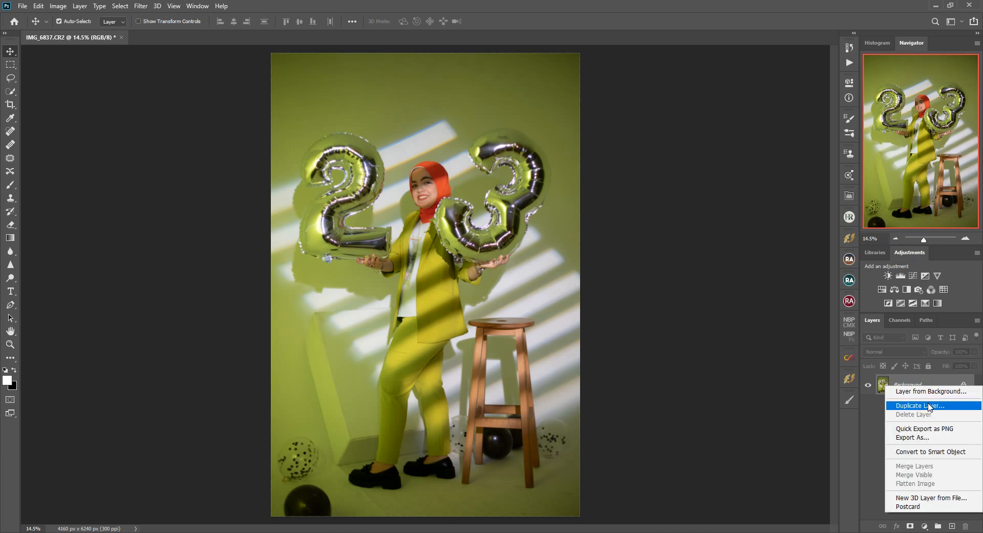
click(921, 405)
click(575, 151)
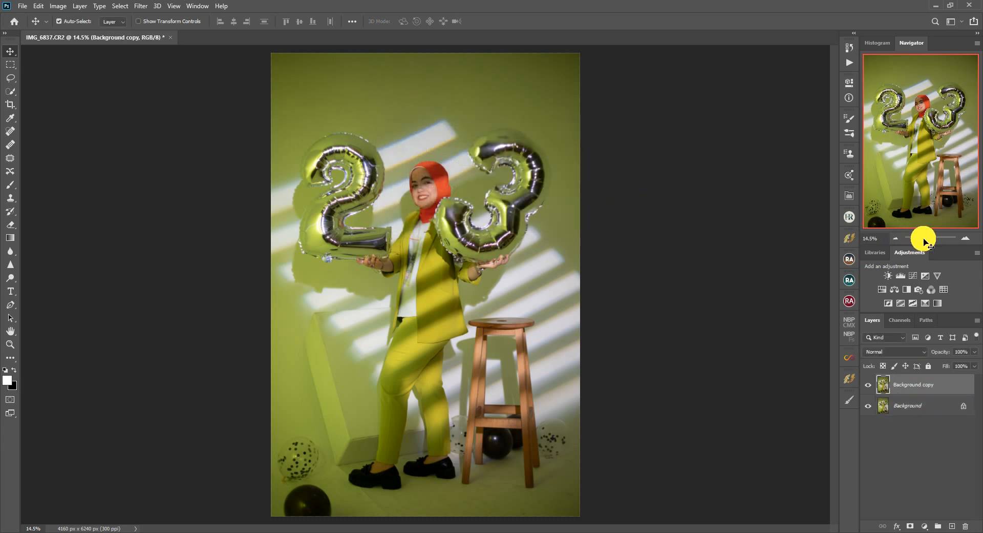
Step: Pick the Mixer Brush for the floor area and set its soft round tip to 130 px
drag(923, 239, 931, 240)
drag(920, 152, 948, 237)
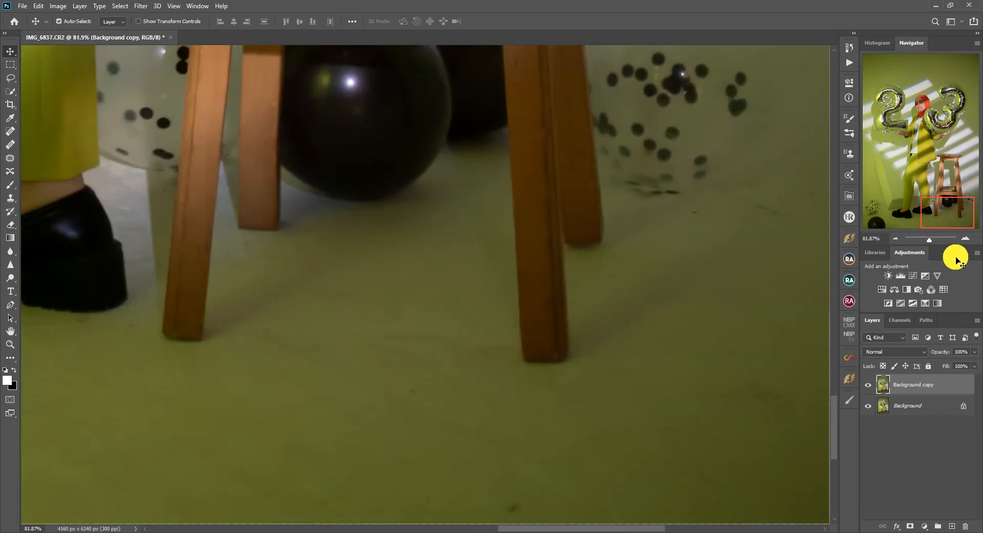
drag(930, 240, 926, 241)
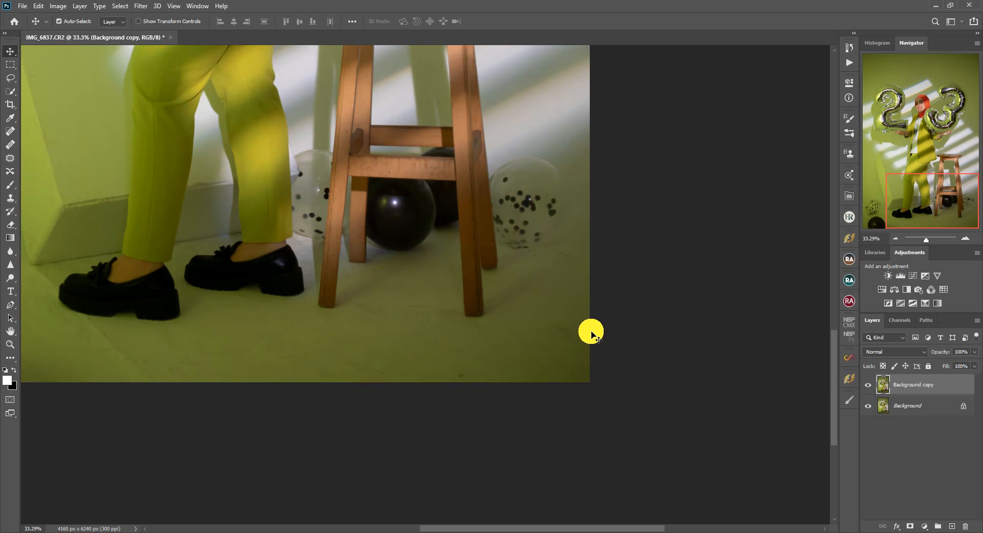
scroll(592, 336, up, 1)
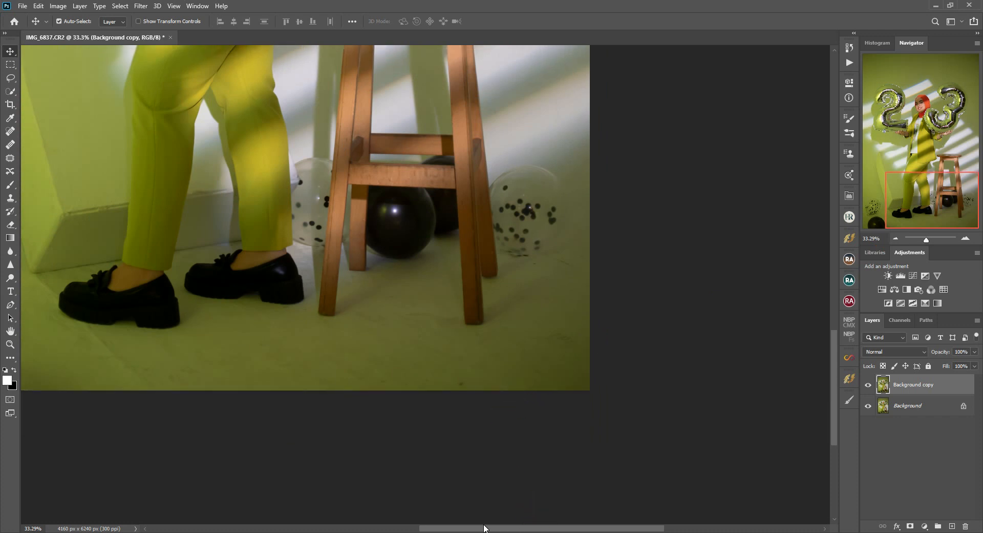
scroll(474, 527, left, 5)
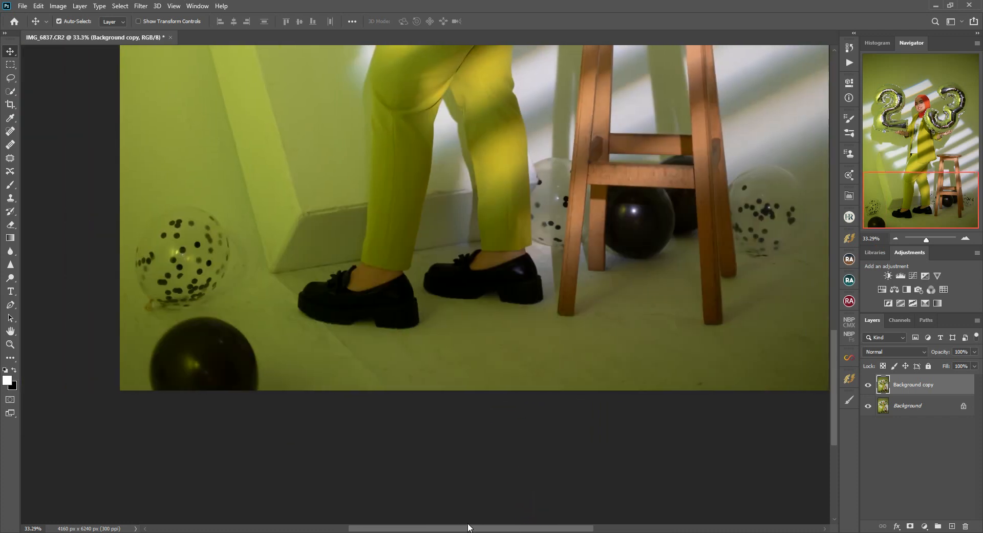
drag(470, 528, 474, 528)
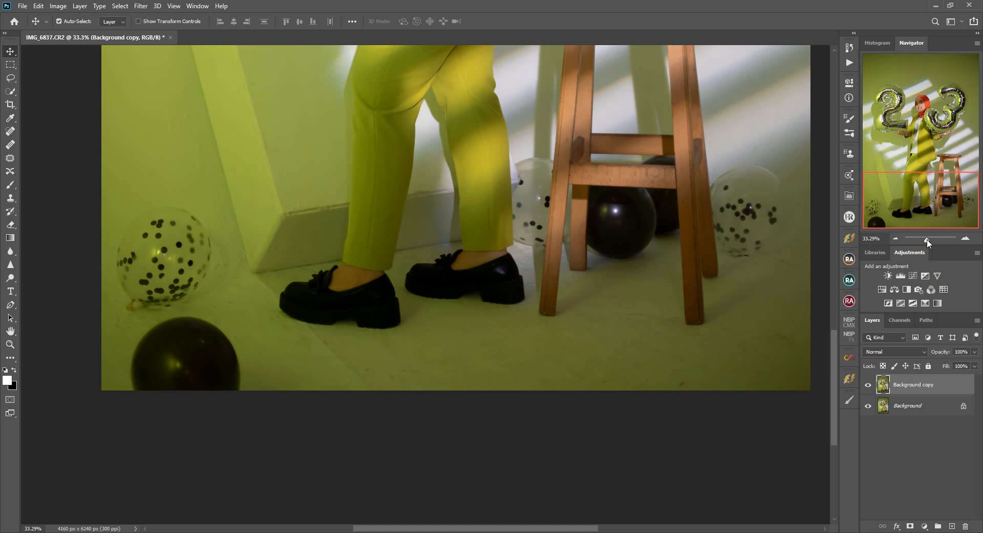
drag(927, 240, 929, 241)
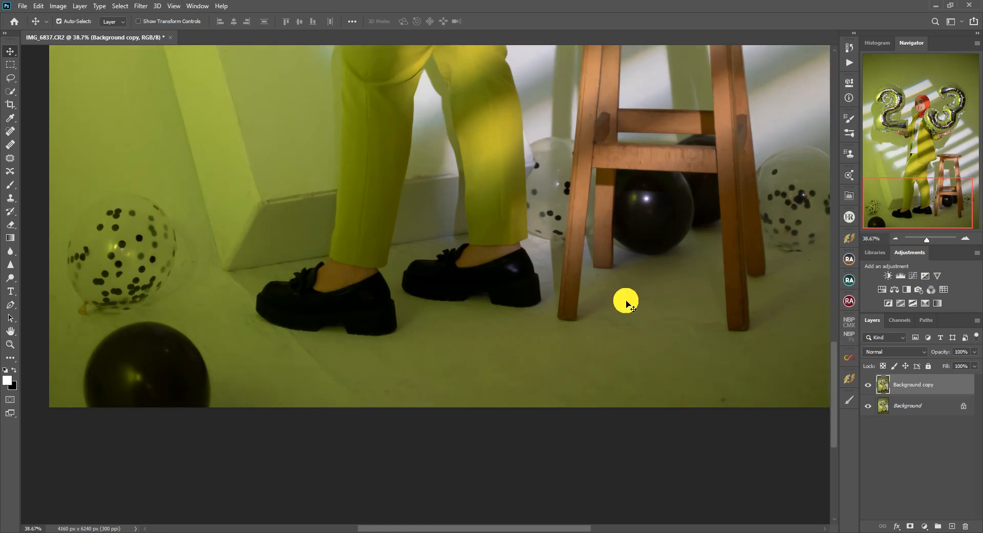
click(13, 359)
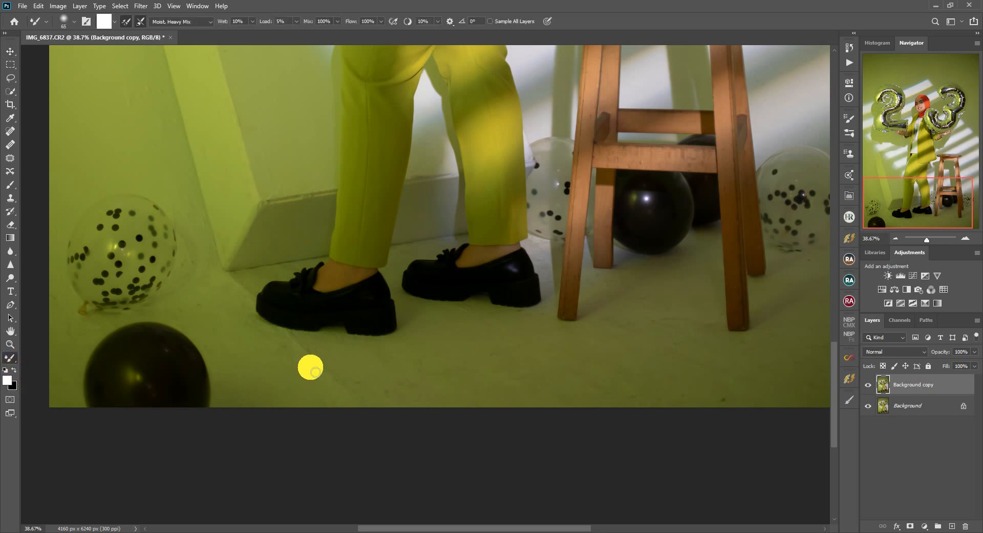
click(62, 21)
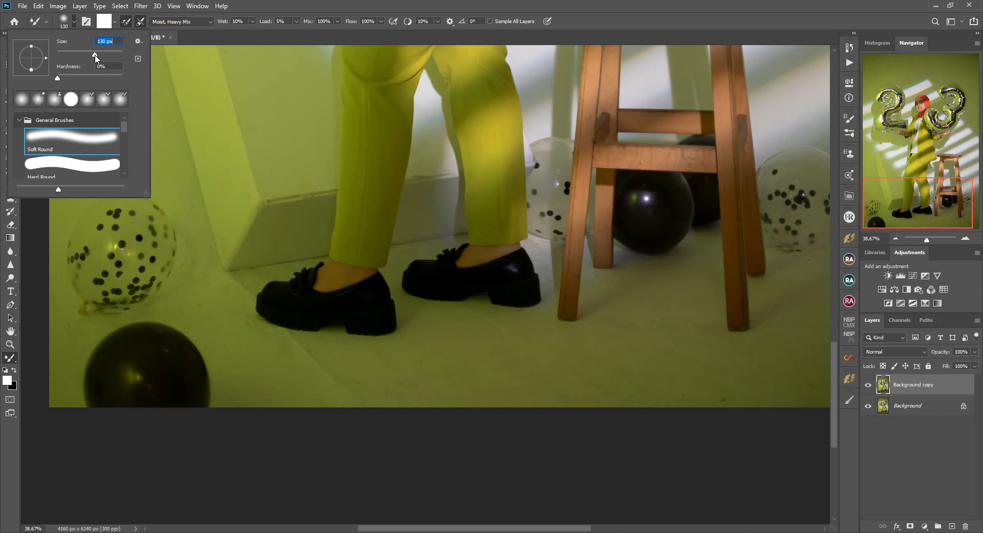
click(63, 23)
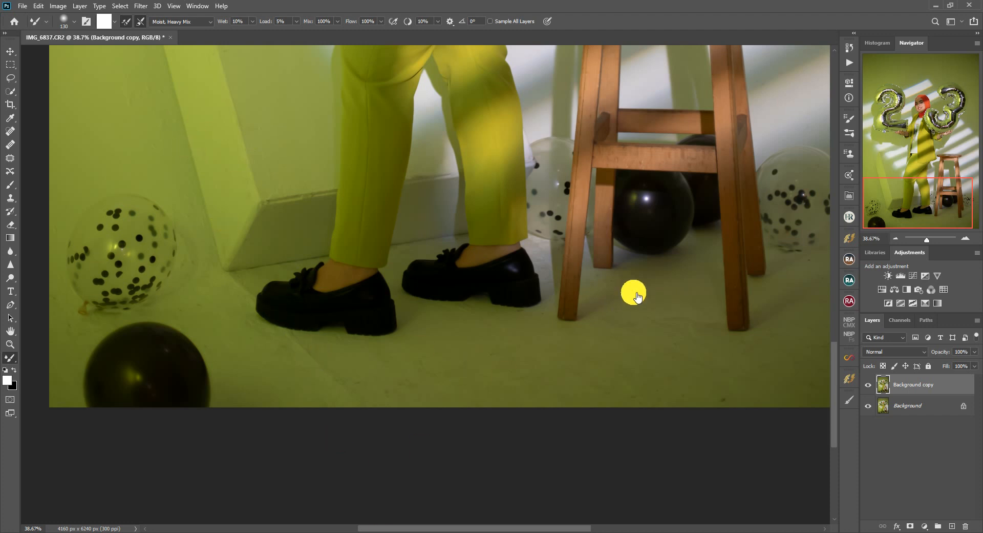
key(v)
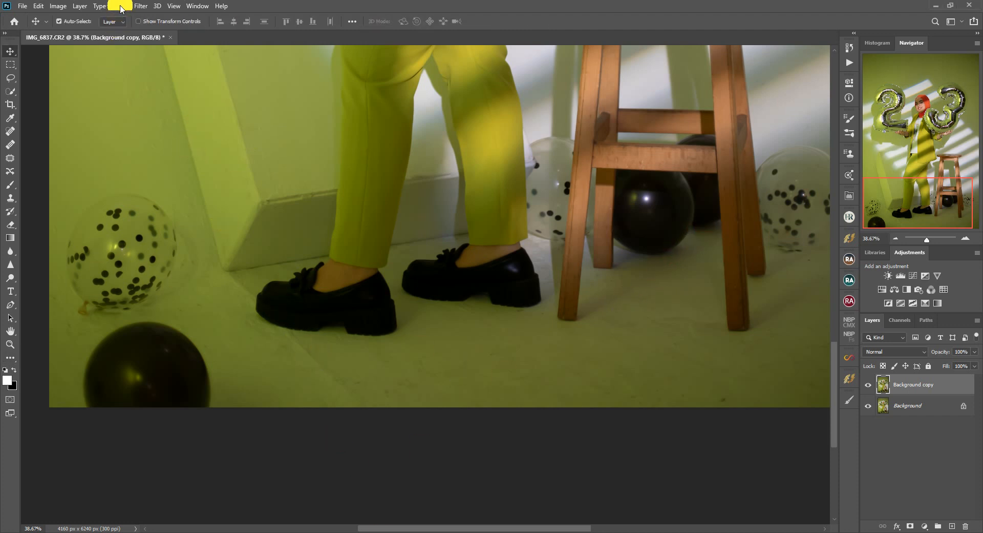
Step: Set up the Mixer Brush with the Wet, Heavy Mix preset and a 180 px soft round tip for the floor
click(10, 358)
click(179, 22)
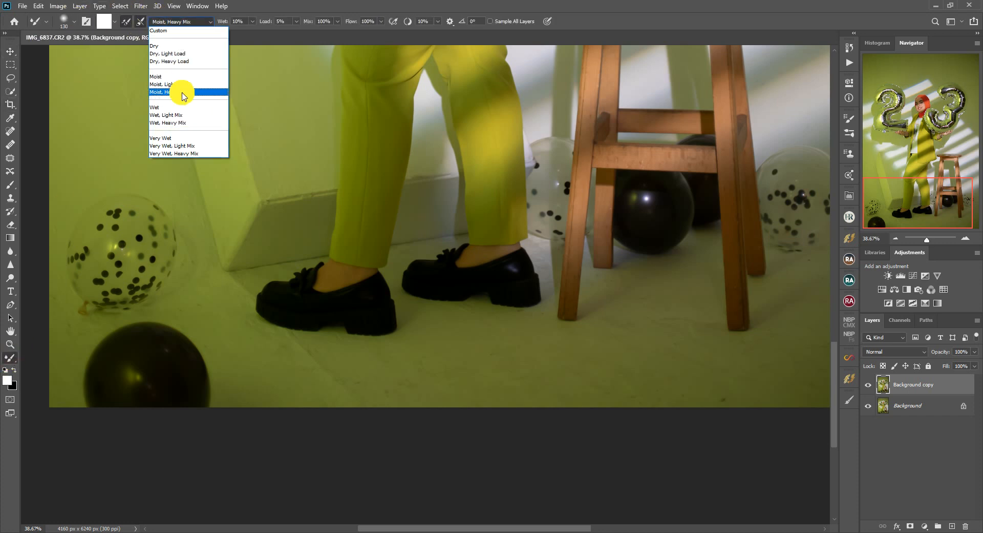
click(179, 123)
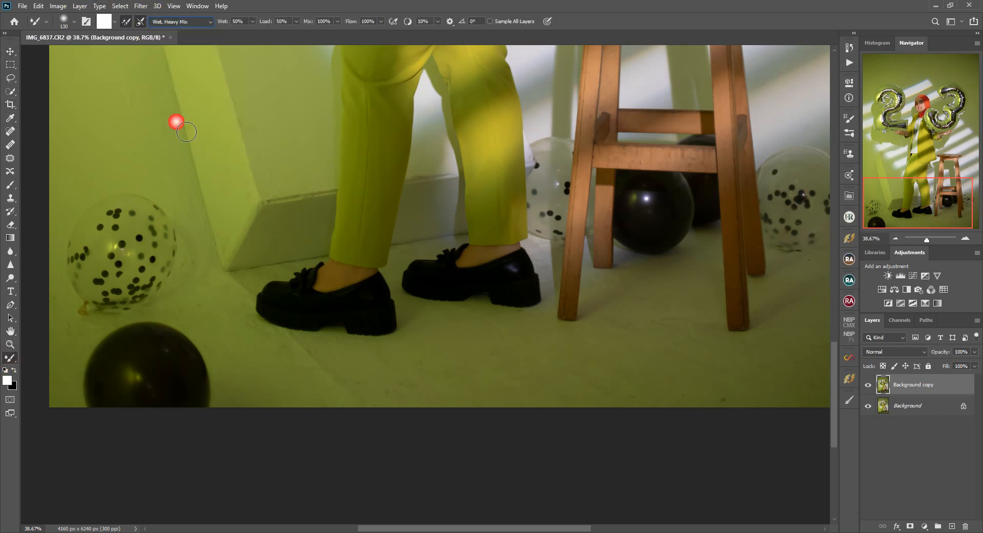
click(74, 21)
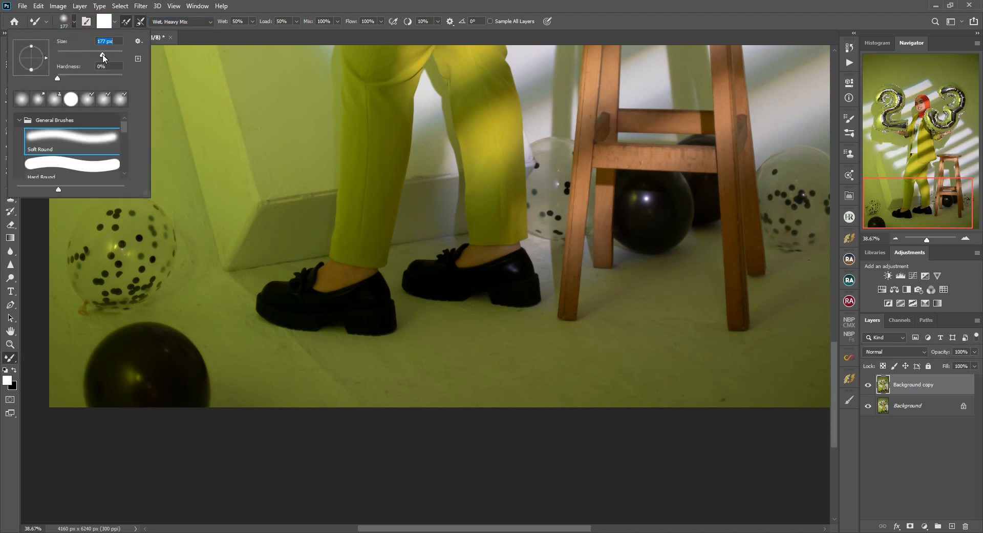
click(75, 20)
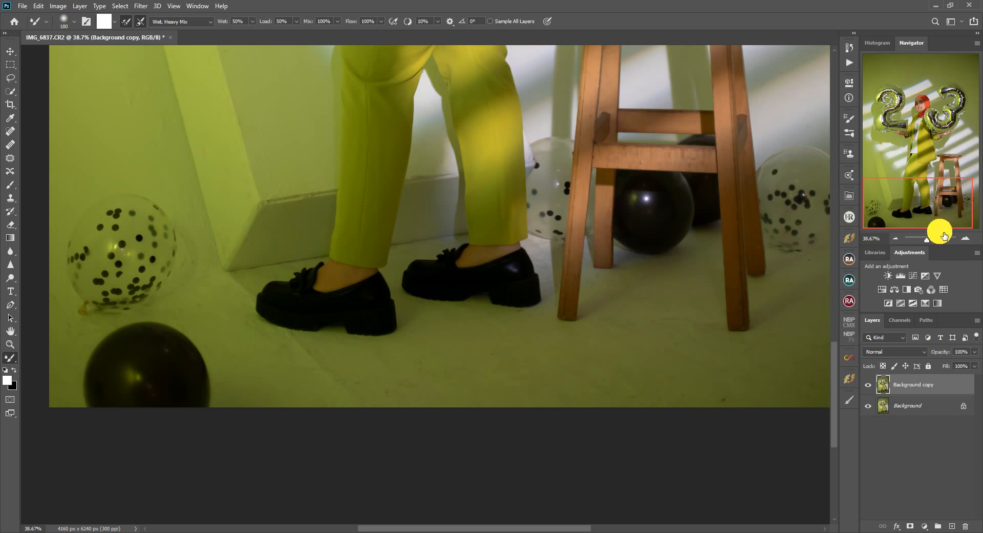
Step: Smooth away the floor marks below and beside the confetti balloon to the right of the stool with Mixer Brush strokes
drag(925, 243, 929, 242)
scroll(655, 382, down, 2)
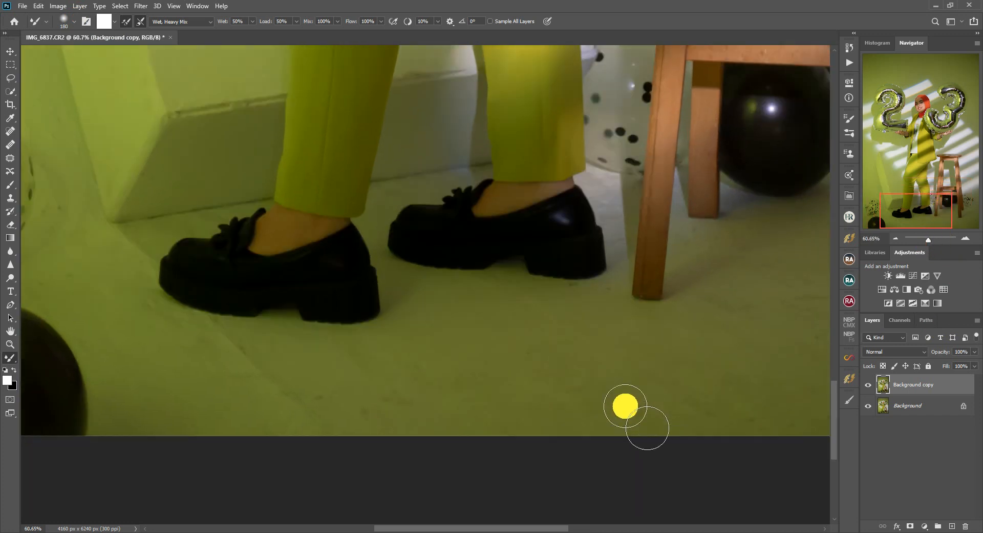
drag(499, 528, 588, 528)
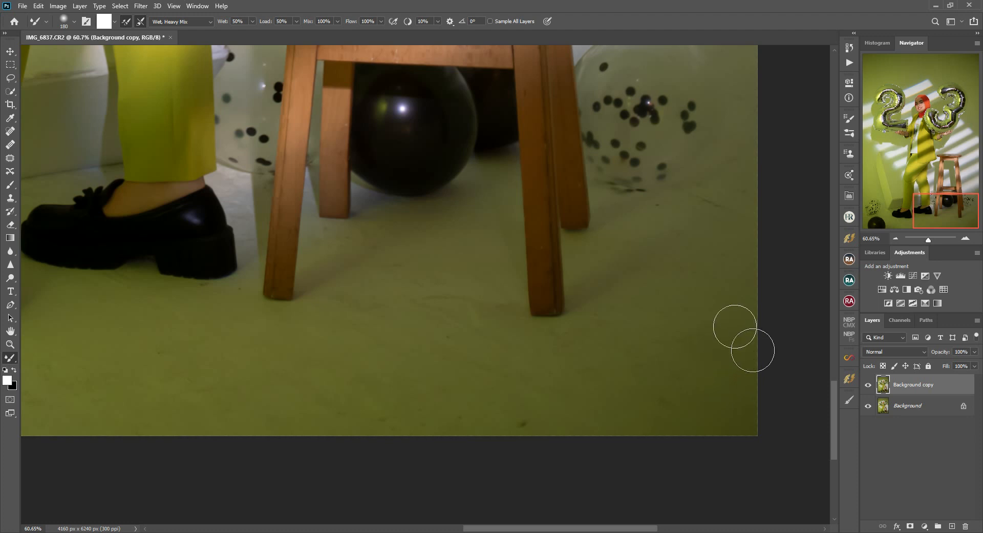
drag(761, 239, 718, 256)
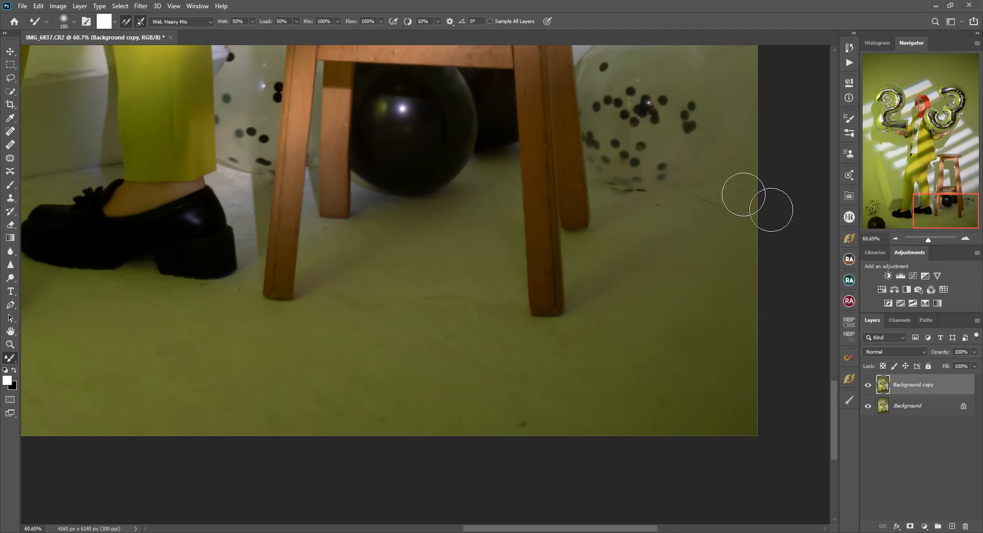
mouse_move(742, 197)
mouse_down()
mouse_move(713, 234)
mouse_move(698, 213)
mouse_move(639, 223)
mouse_up()
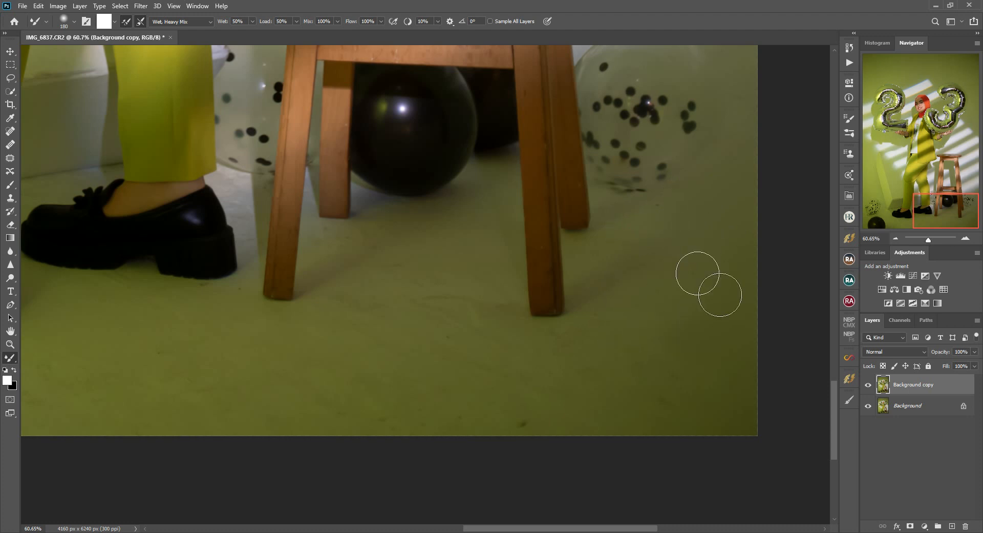
Step: Smooth away the remaining floor marks in front of and beside the stool, down to the image's lower edge, with Mixer Brush strokes
mouse_move(675, 378)
mouse_down()
mouse_move(690, 382)
mouse_move(671, 364)
mouse_move(698, 272)
mouse_up()
mouse_move(609, 320)
mouse_down()
mouse_move(593, 378)
mouse_move(653, 397)
mouse_move(685, 379)
mouse_move(666, 400)
mouse_move(682, 397)
mouse_move(694, 377)
mouse_move(669, 383)
mouse_move(730, 373)
mouse_move(719, 409)
mouse_move(684, 413)
mouse_up()
drag(559, 420, 490, 415)
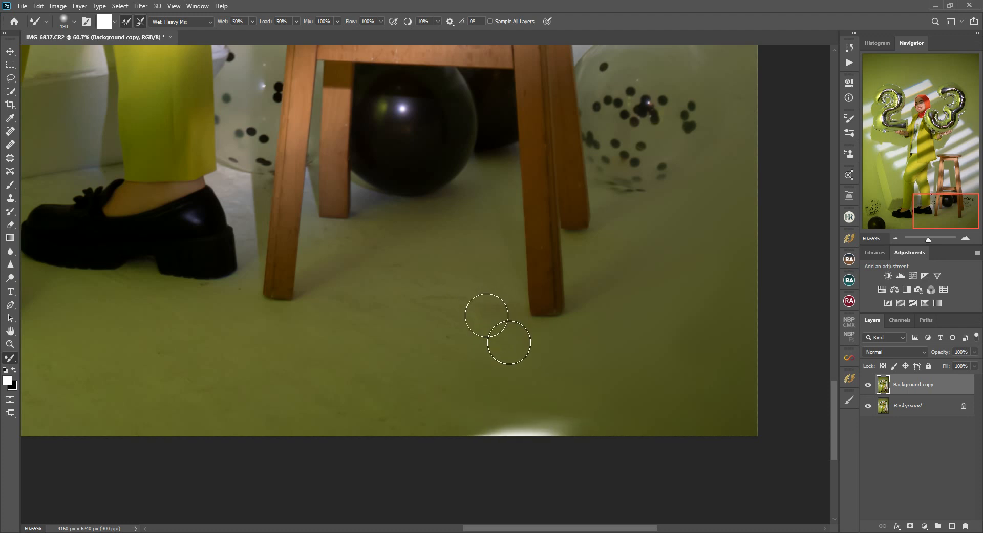
mouse_move(485, 314)
mouse_down()
mouse_move(509, 410)
mouse_move(558, 418)
mouse_move(596, 410)
mouse_move(551, 408)
mouse_move(533, 416)
mouse_up()
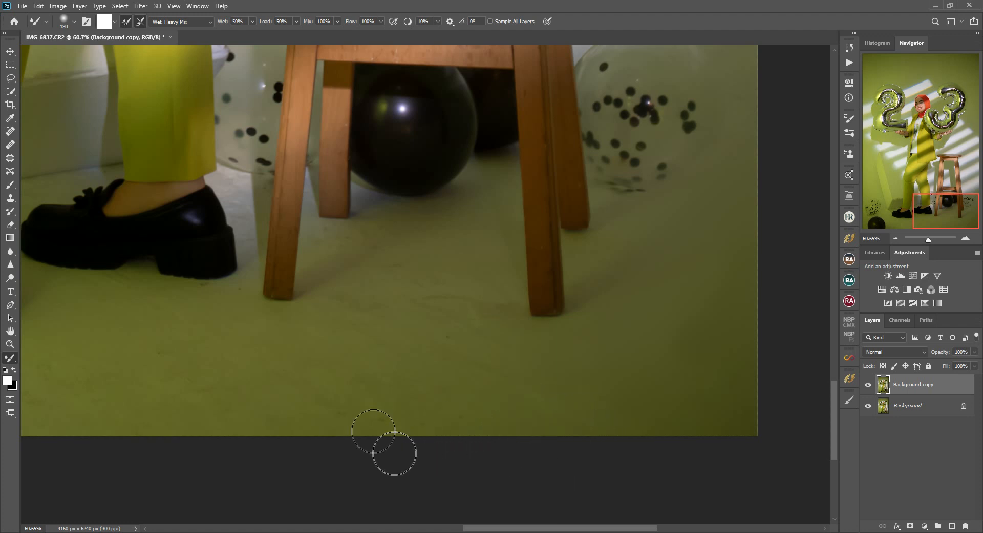
mouse_move(358, 421)
mouse_down()
mouse_move(439, 432)
mouse_move(489, 409)
mouse_move(558, 398)
mouse_move(502, 387)
mouse_move(532, 389)
mouse_up()
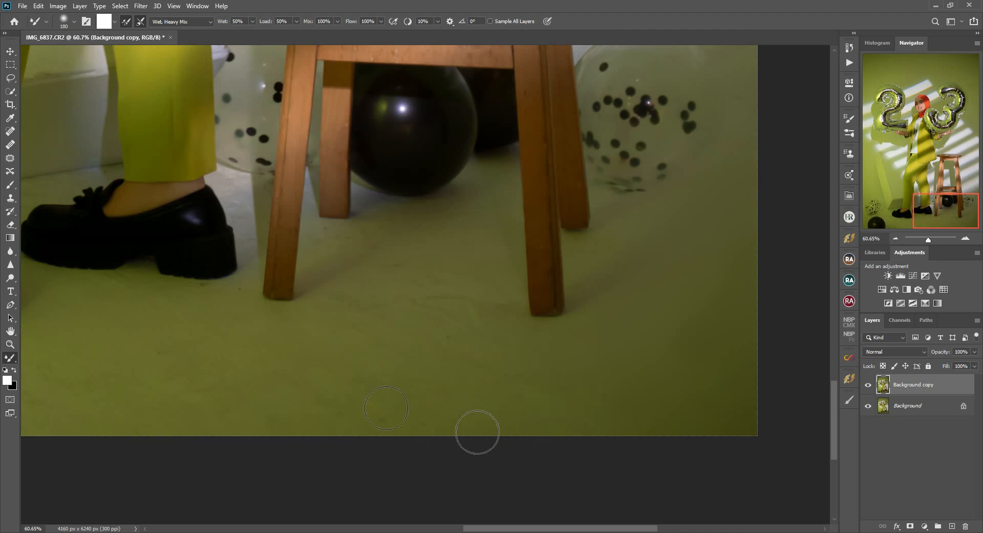
drag(333, 321, 398, 382)
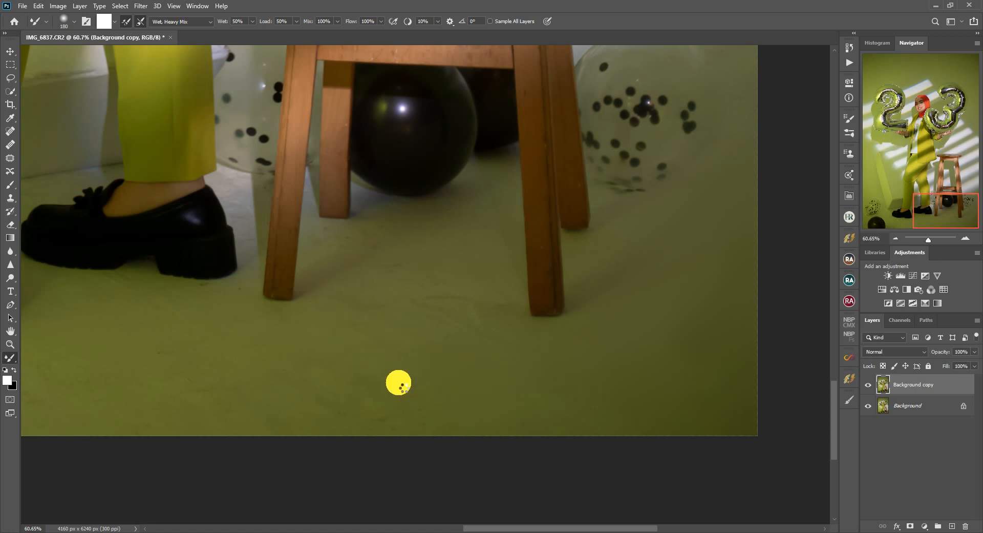
mouse_move(398, 382)
mouse_down()
mouse_move(454, 369)
mouse_move(392, 530)
mouse_up()
mouse_move(390, 531)
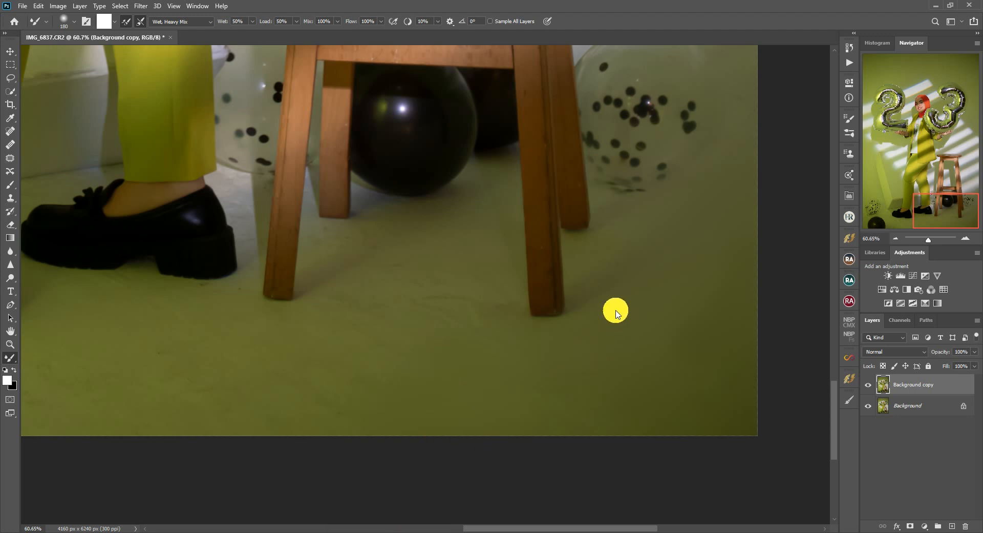
Step: Compare the photo with and without the Background copy layer, both as a whole and close up on the floor
key(v)
key(ctrl+0)
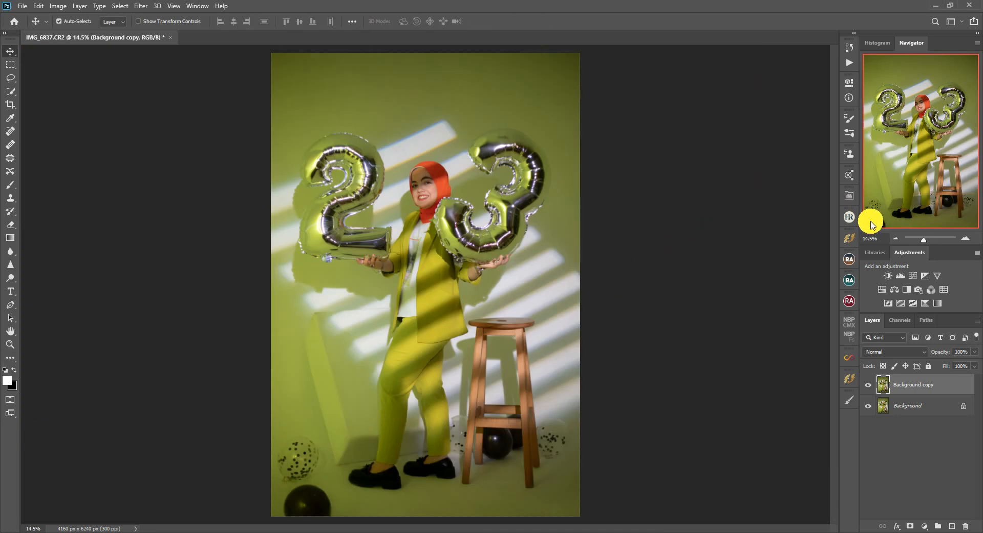
click(868, 384)
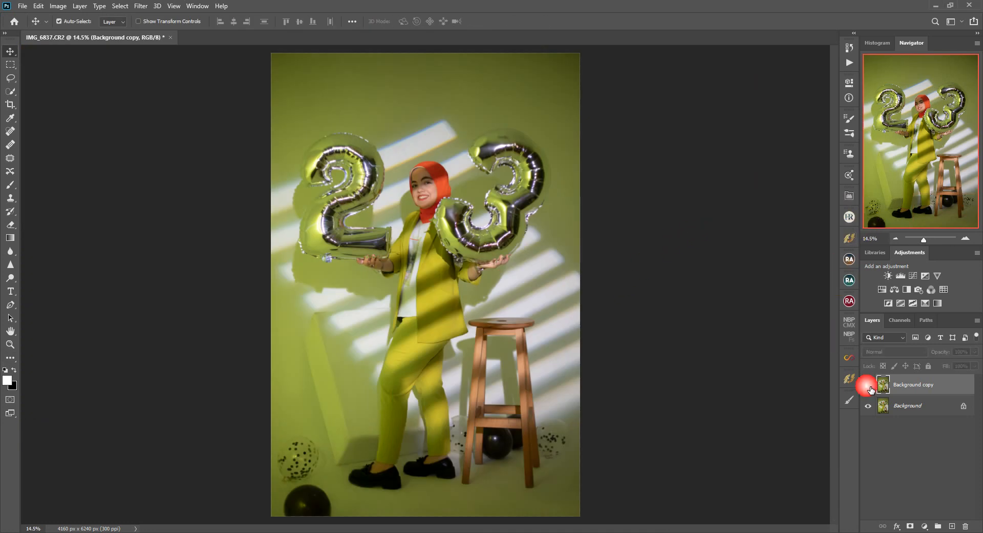
click(872, 389)
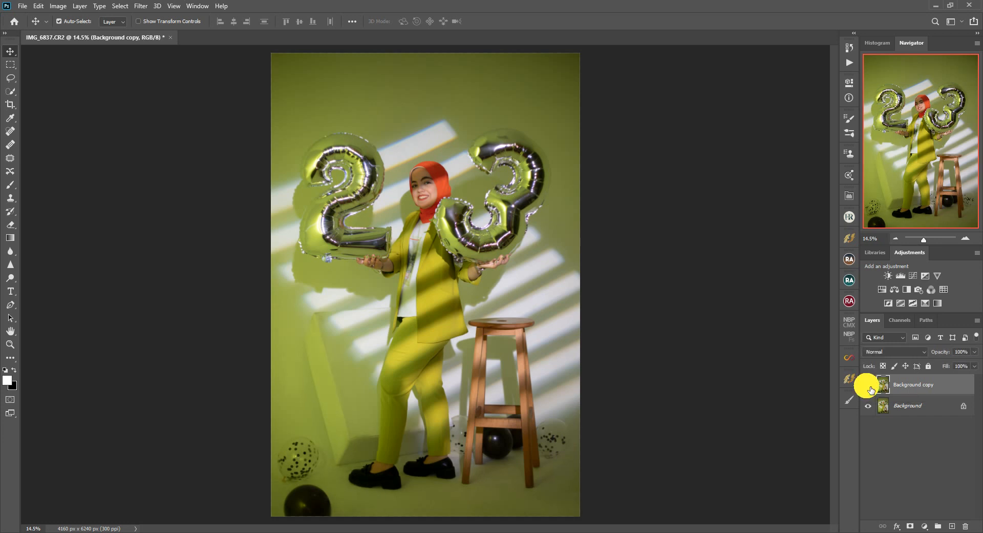
click(869, 385)
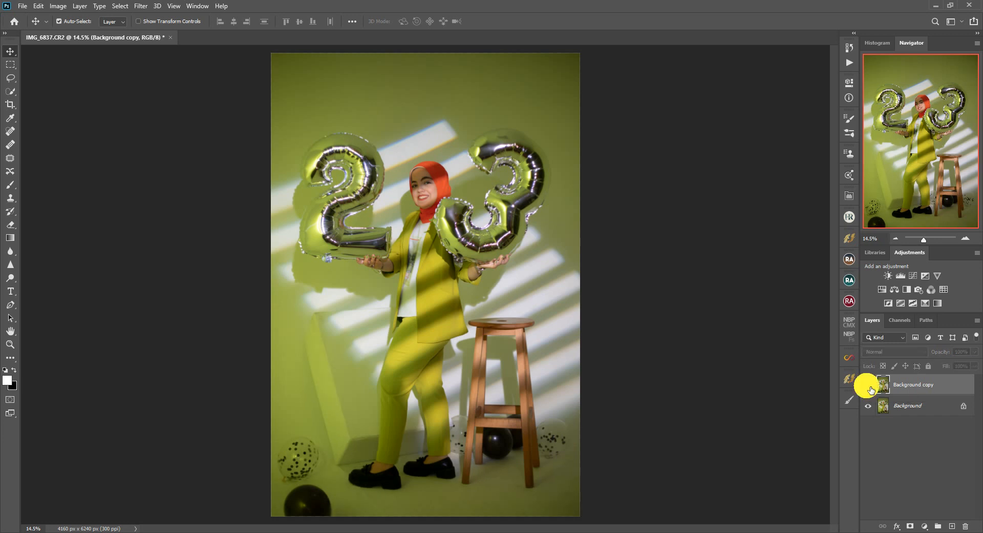
click(872, 391)
drag(924, 239, 929, 240)
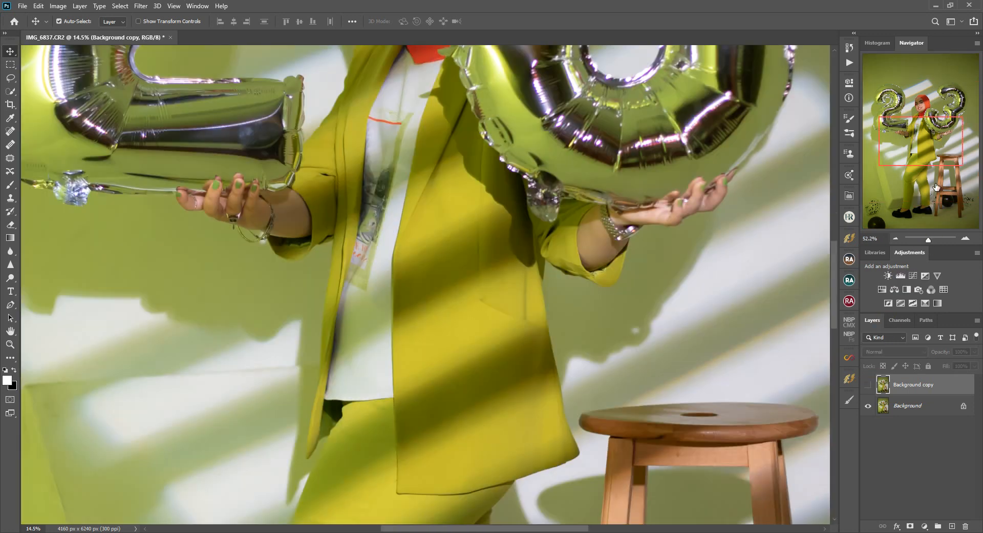
drag(937, 172, 958, 234)
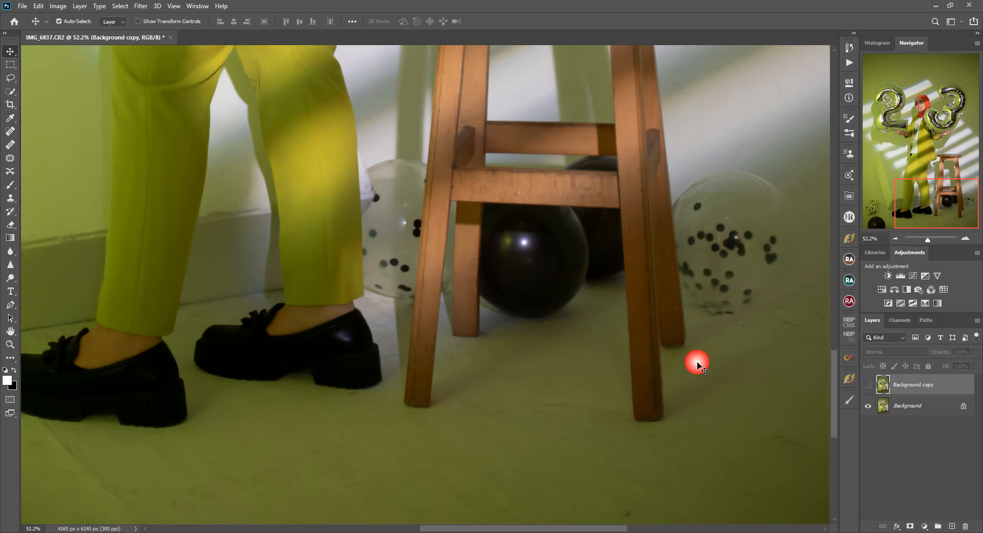
scroll(724, 362, down, 3)
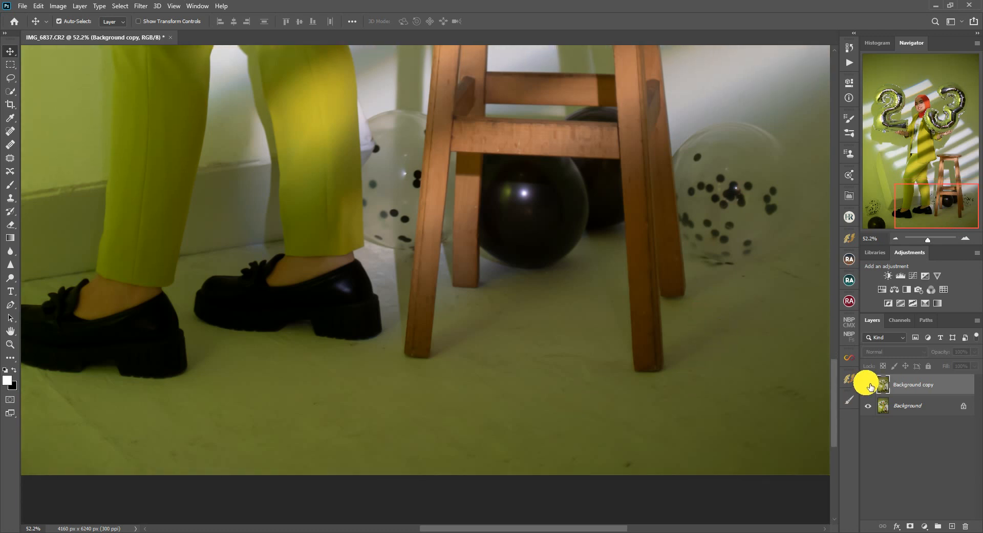
click(870, 385)
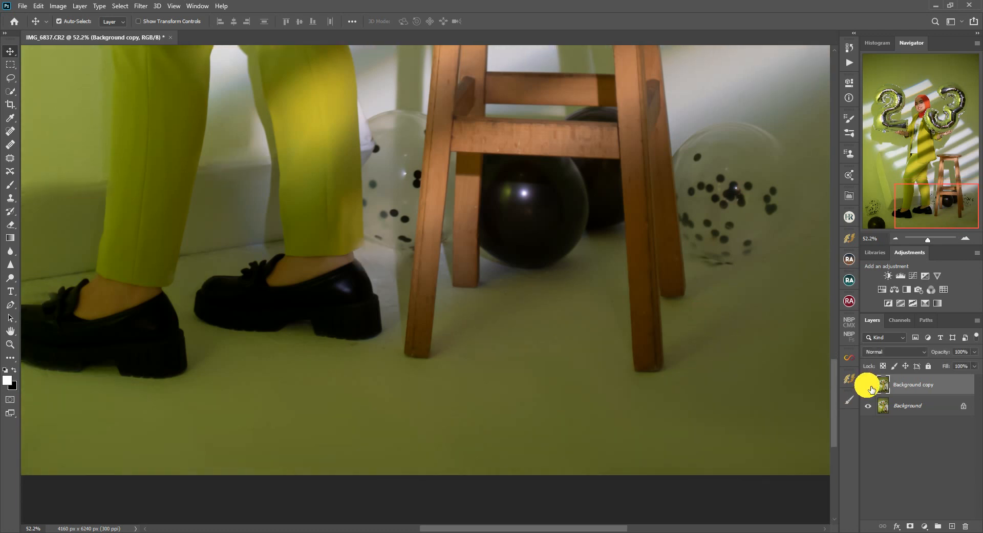
click(872, 388)
click(869, 386)
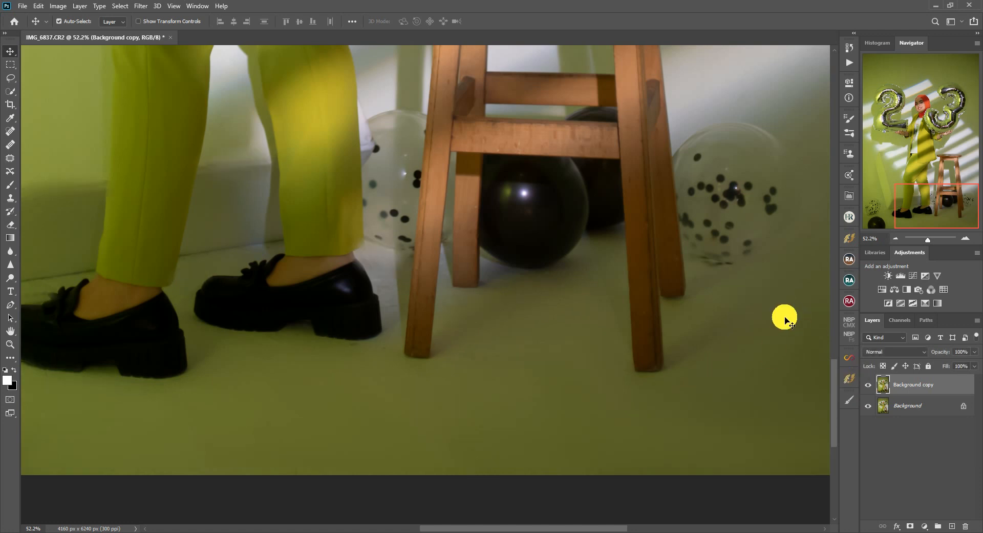
Step: Smooth the stool's wooden legs and crossbars with the Mixer Brush using the Moist, Heavy Mix preset
scroll(785, 318, up, 2)
scroll(785, 318, up, 1)
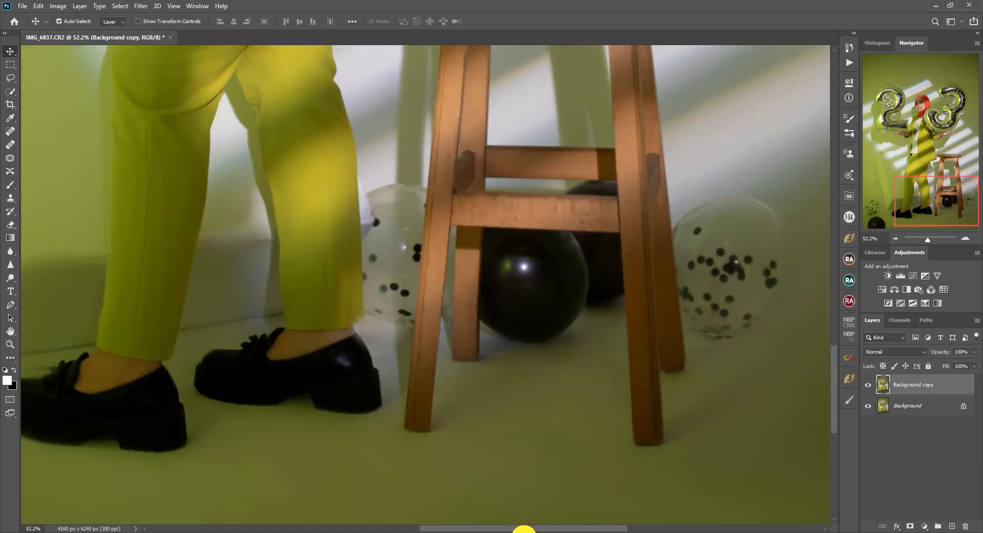
drag(540, 529, 549, 528)
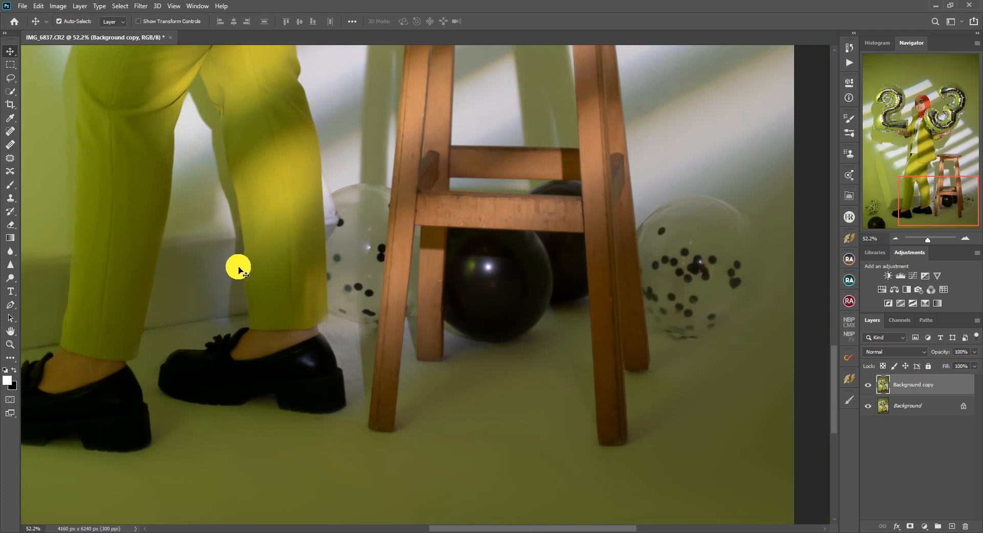
click(10, 359)
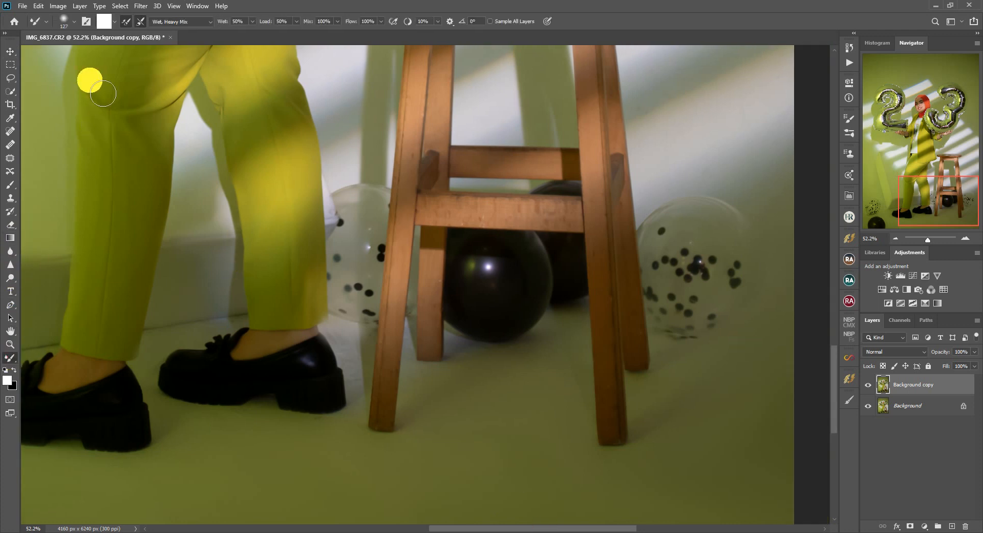
click(194, 21)
click(178, 93)
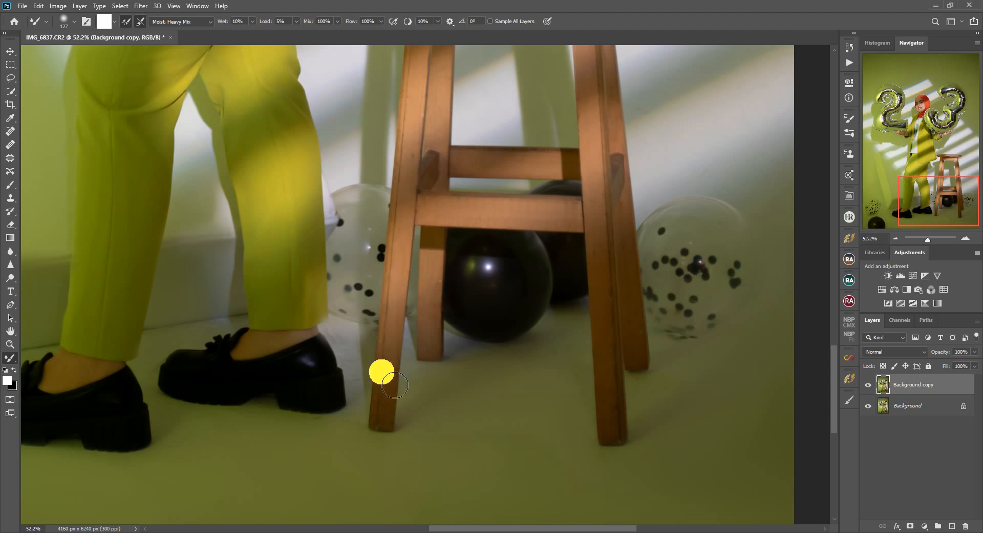
drag(395, 385, 402, 367)
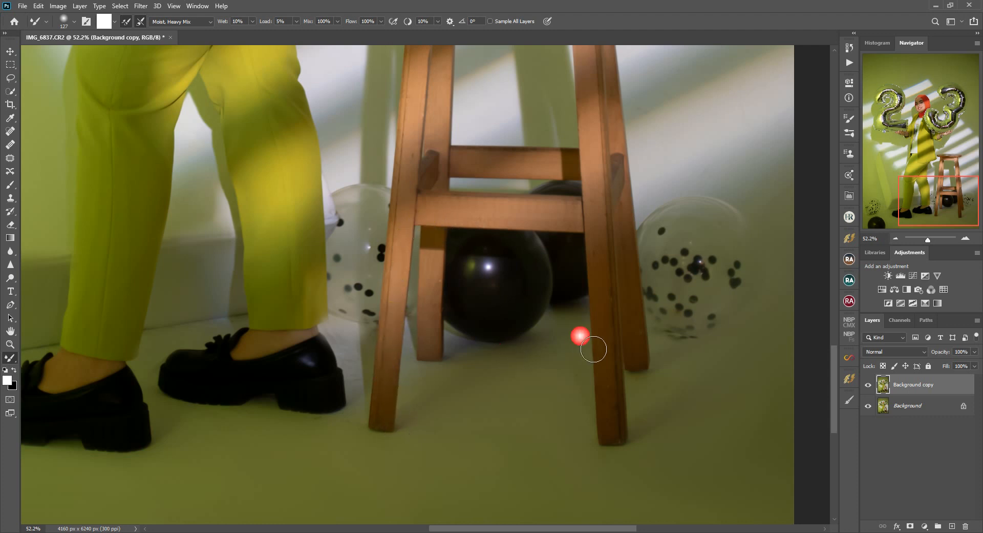
drag(594, 349, 615, 279)
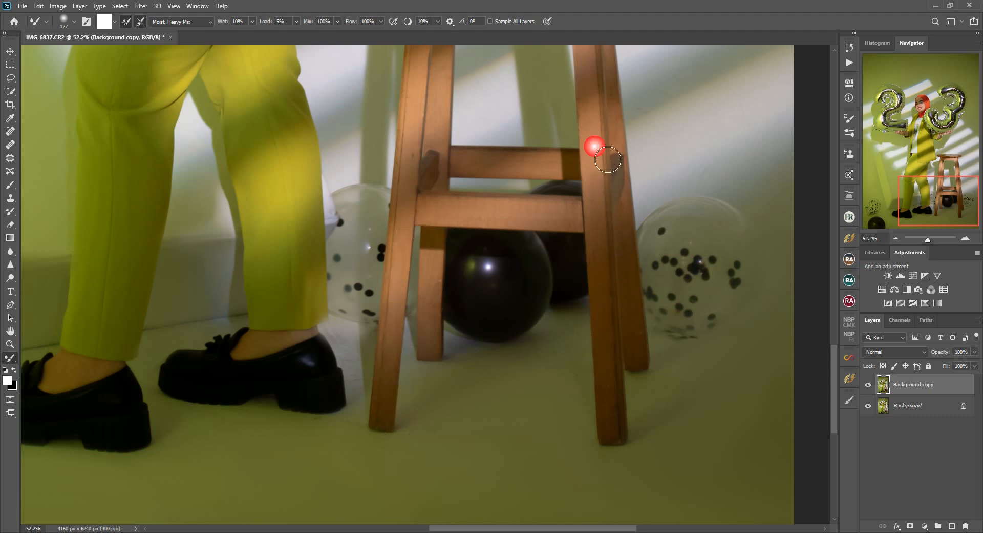
scroll(609, 174, up, 6)
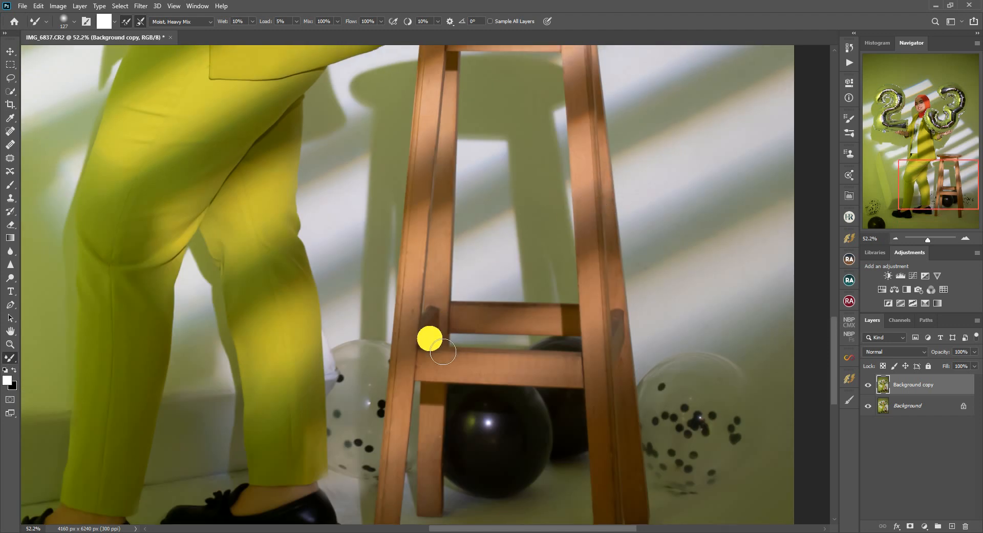
Step: Merge the Background copy layer with the Background layer
drag(929, 240, 924, 239)
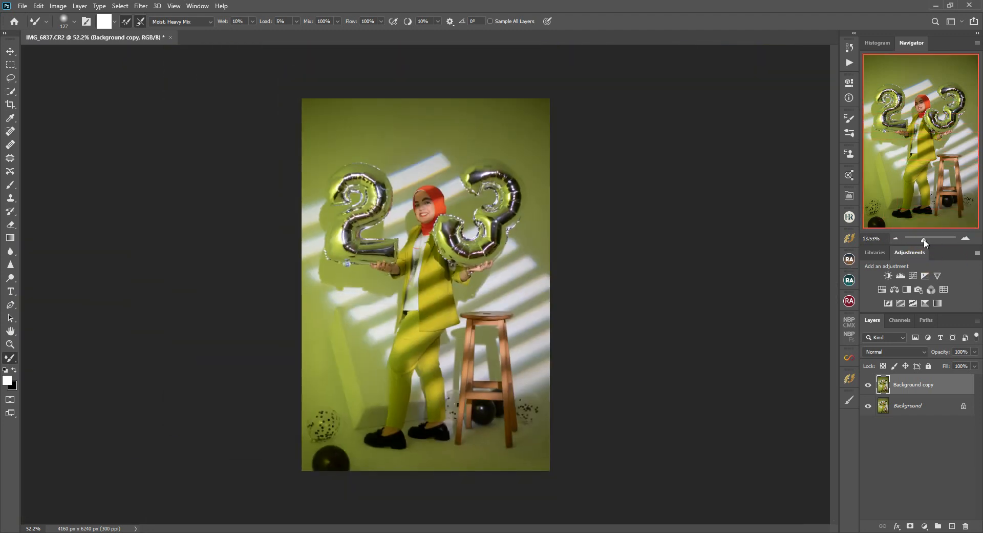
click(10, 51)
shift+click(925, 409)
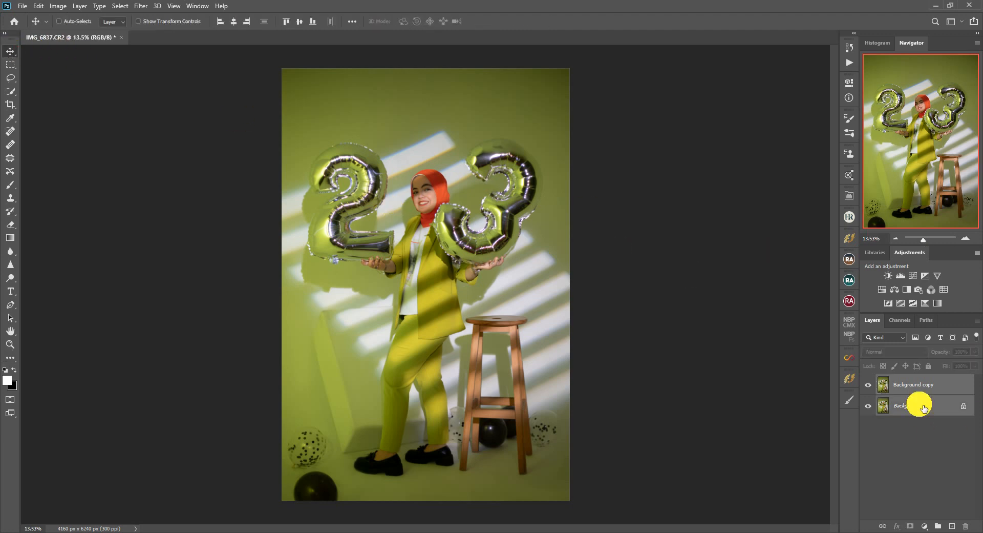
key(ctrl+e)
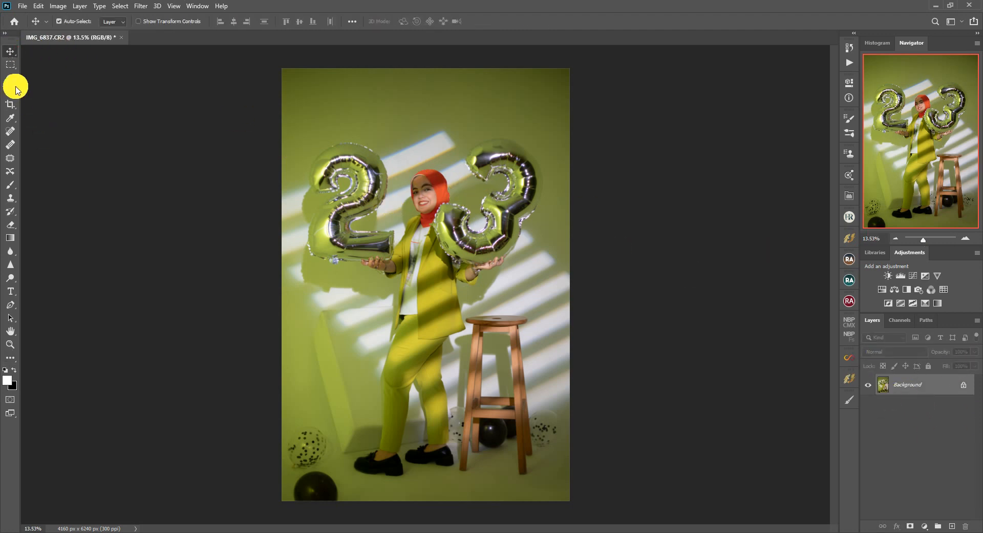
Step: Select the woman's face and red headscarf with the Quick Selection tool
click(15, 90)
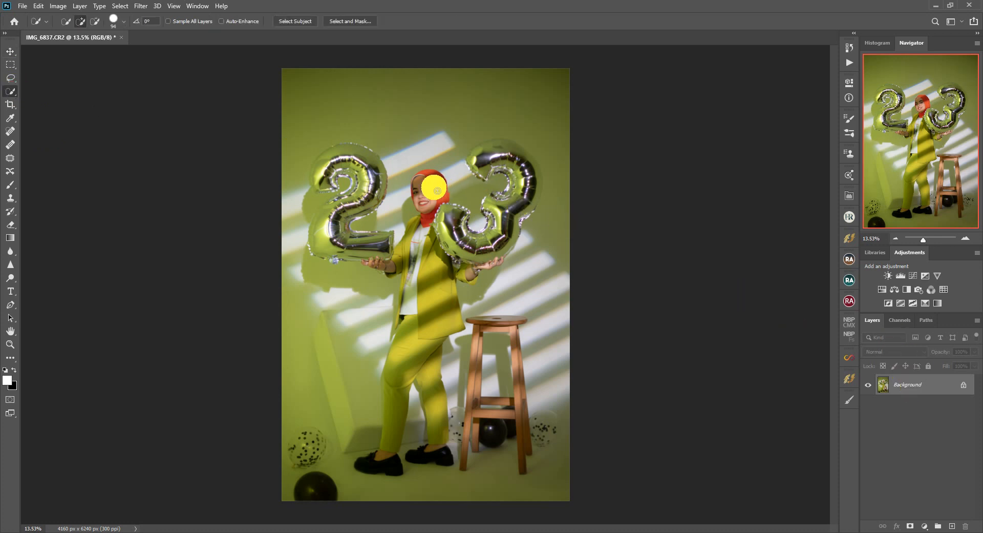
mouse_move(437, 190)
mouse_down()
mouse_move(418, 179)
mouse_move(429, 207)
mouse_up()
drag(925, 240, 927, 240)
drag(928, 138, 929, 113)
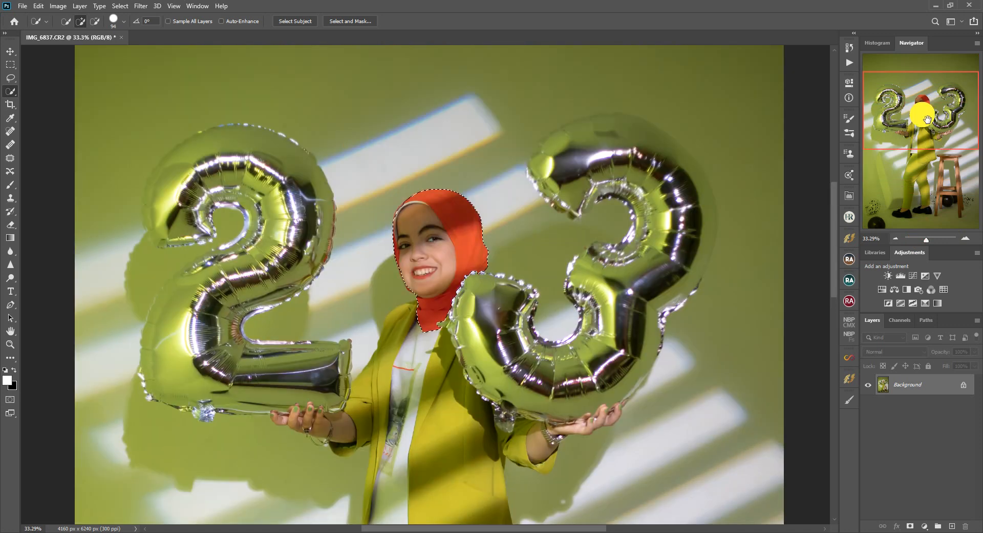
Step: Subtract the red headscarf and neck area from the selection so that it covers only the face
click(95, 21)
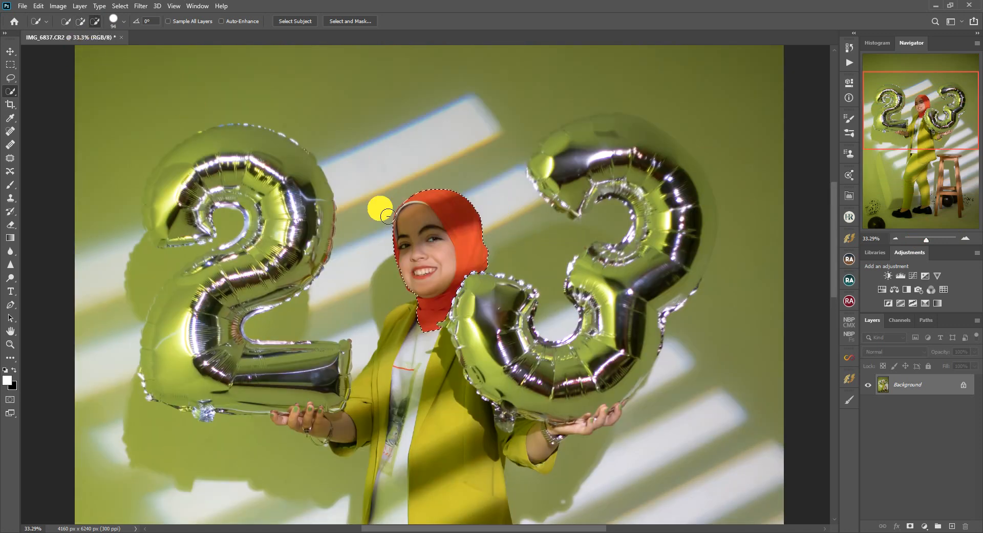
click(437, 196)
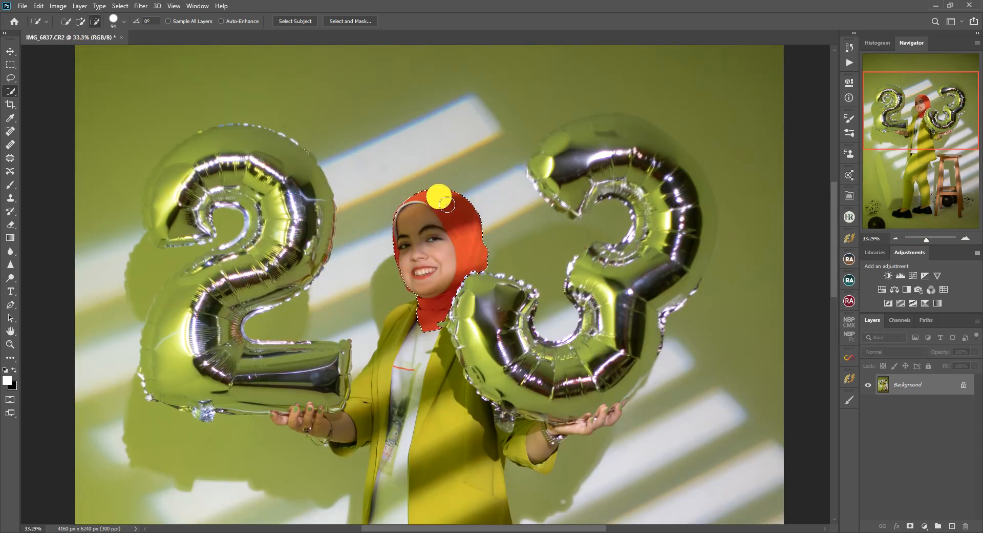
click(488, 261)
mouse_move(489, 266)
mouse_down()
mouse_move(484, 224)
mouse_move(456, 192)
mouse_up()
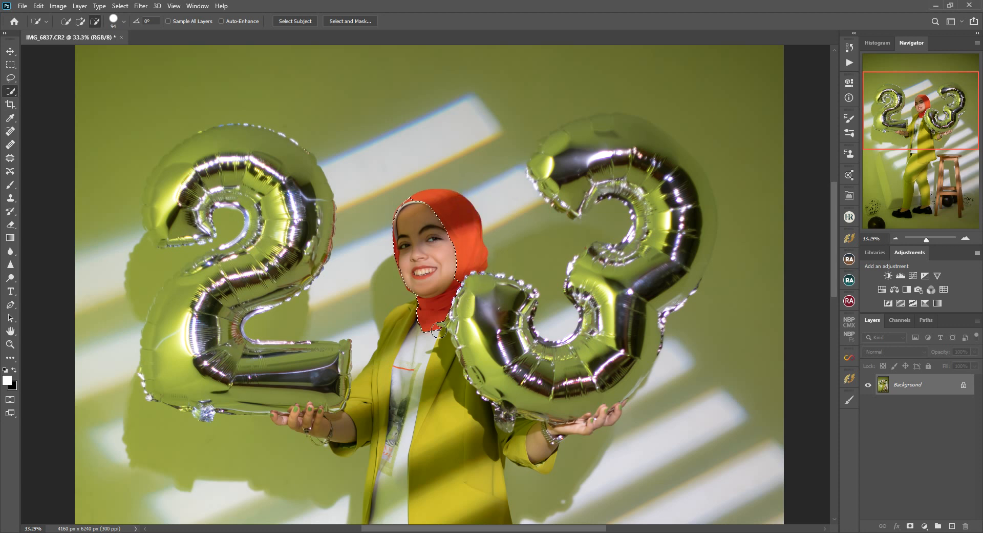
drag(444, 317, 453, 326)
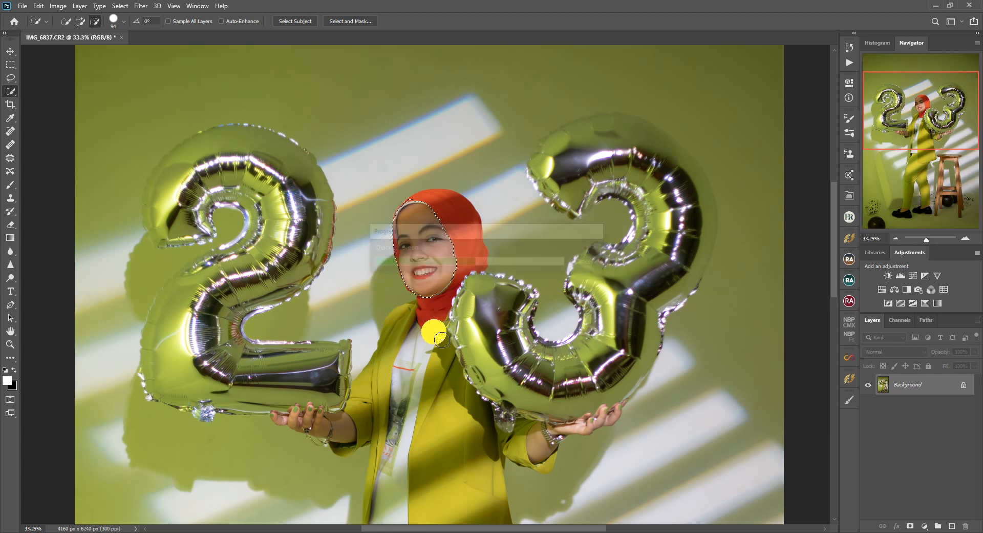
drag(450, 337, 439, 335)
drag(415, 206, 413, 199)
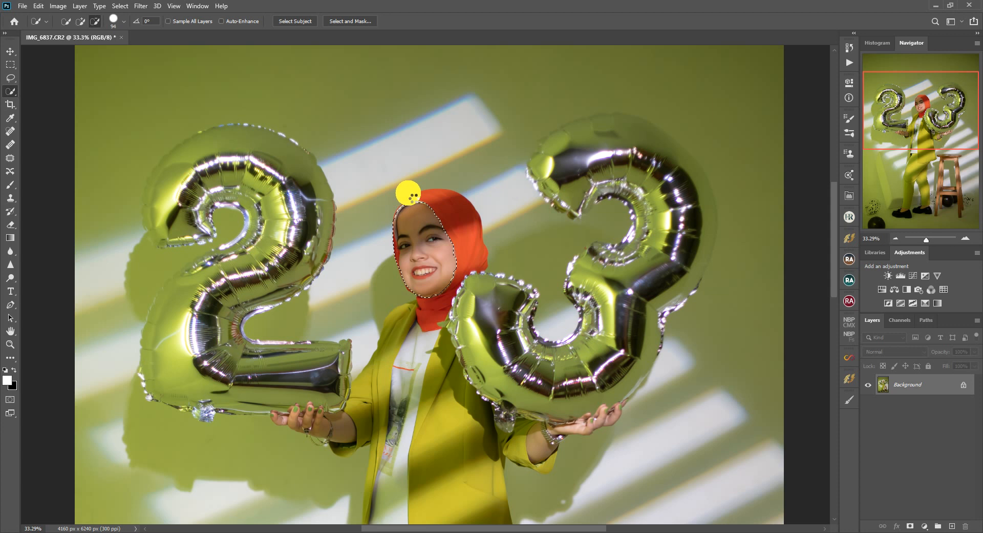
Step: Add a Curves adjustment layer from the face selection, invert its mask, and raise the RGB curve slightly at about input 134
click(922, 496)
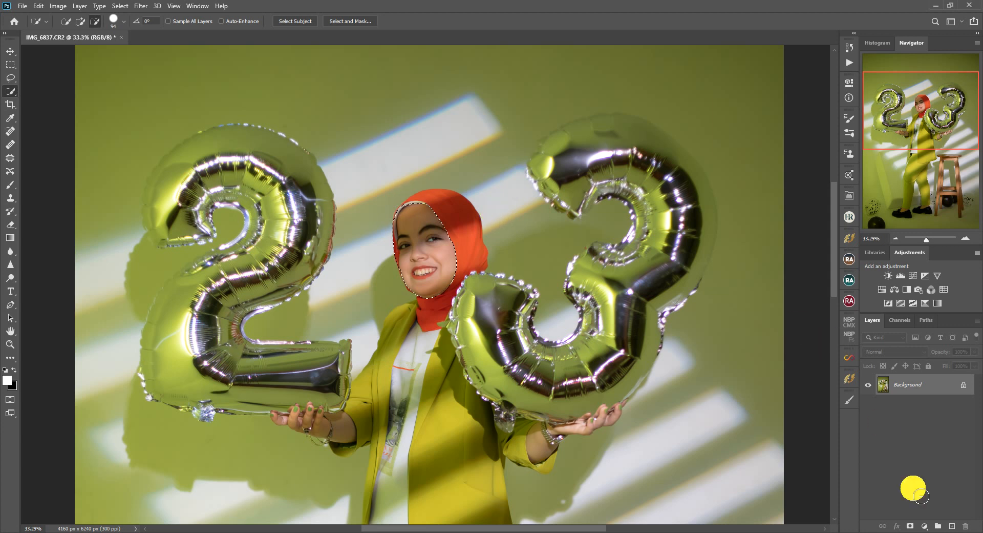
click(927, 527)
click(919, 392)
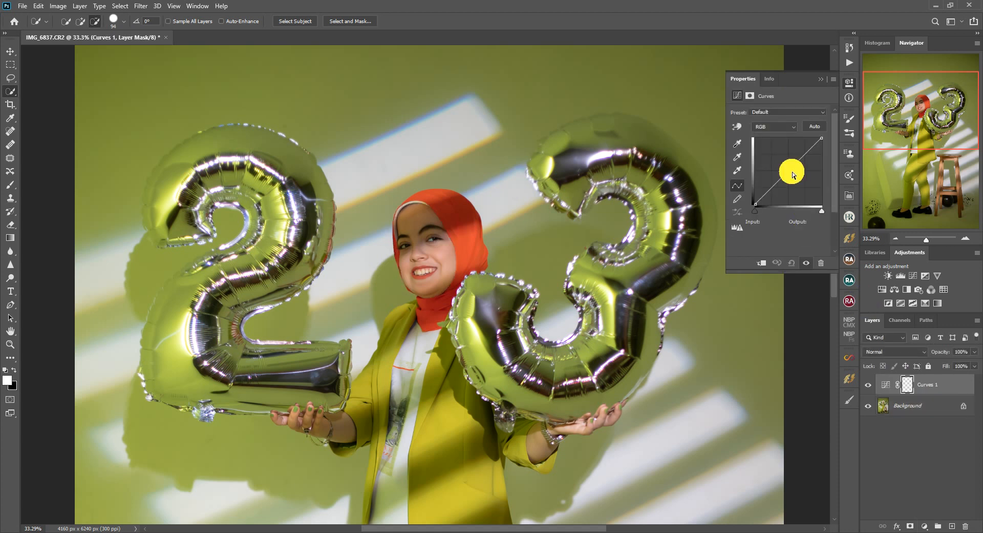
key(ctrl+i)
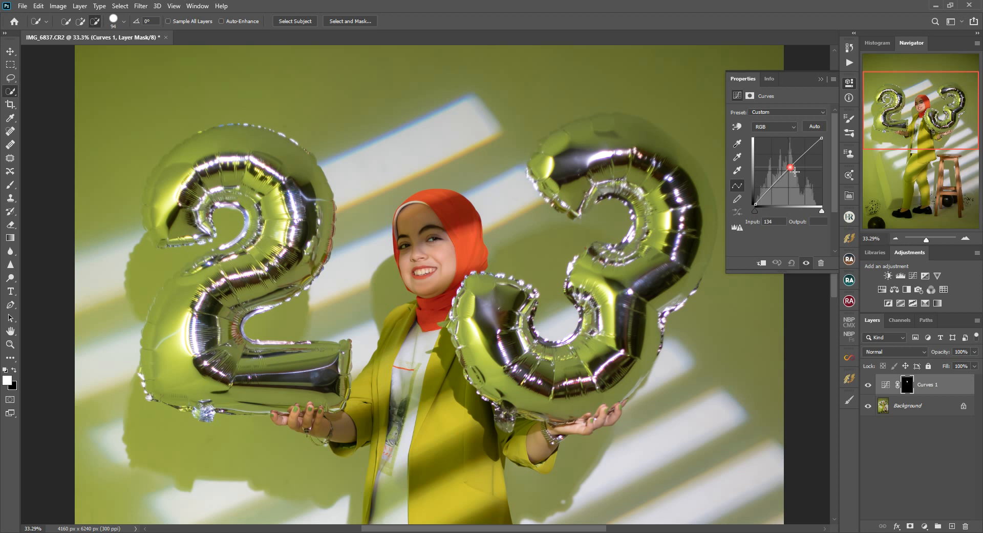
click(791, 167)
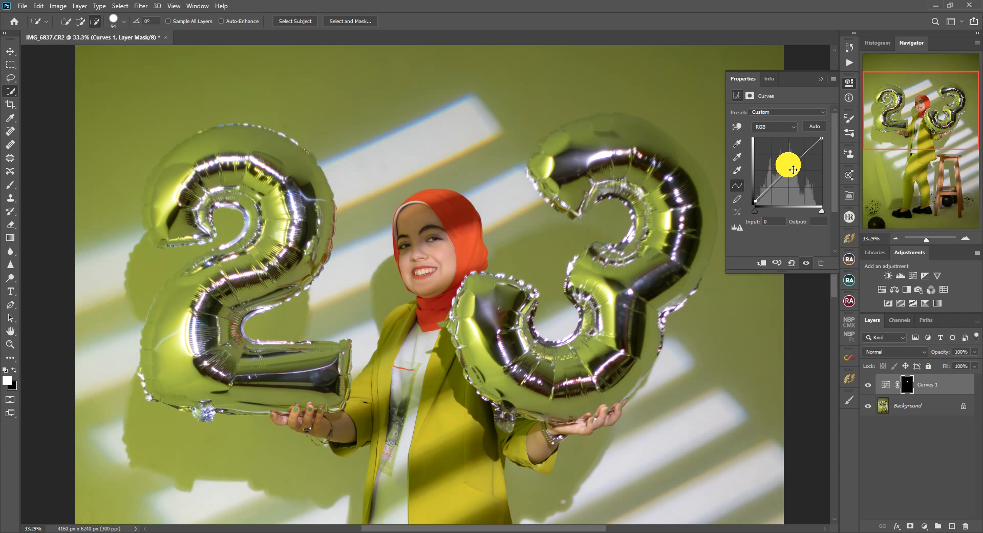
Step: Compare the face with the Curves 1 layer hidden and shown, and merge it with the Background layer
click(850, 82)
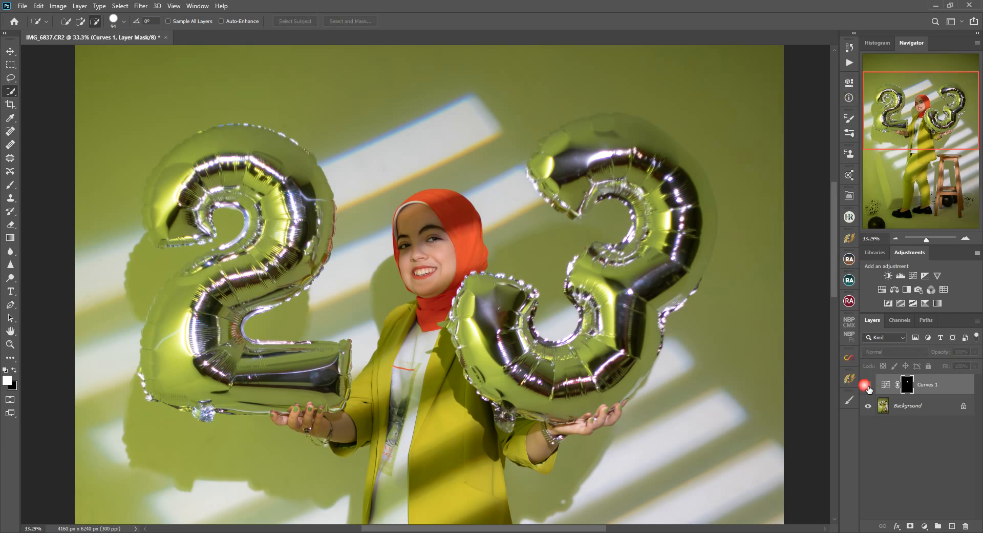
click(869, 386)
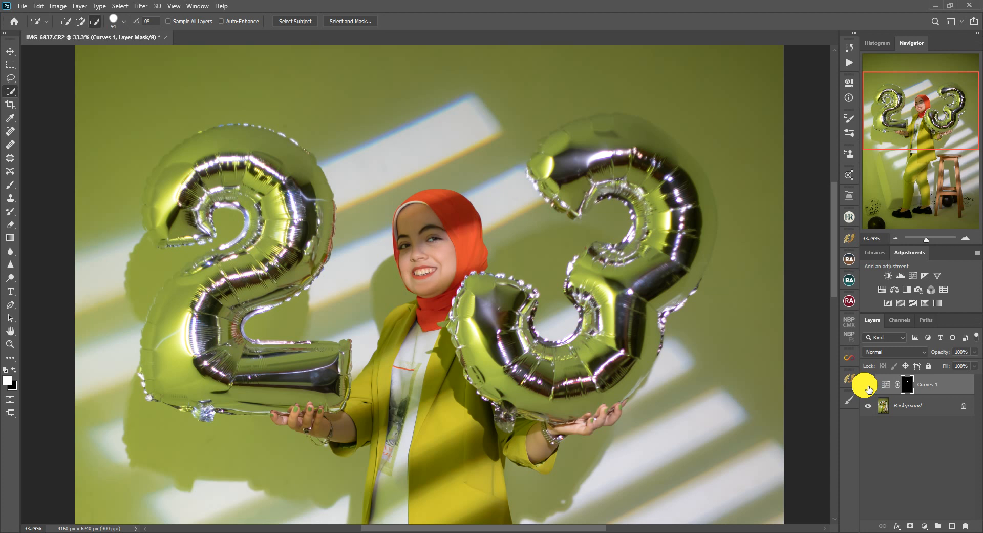
ctrl+click(921, 410)
key(ctrl+e)
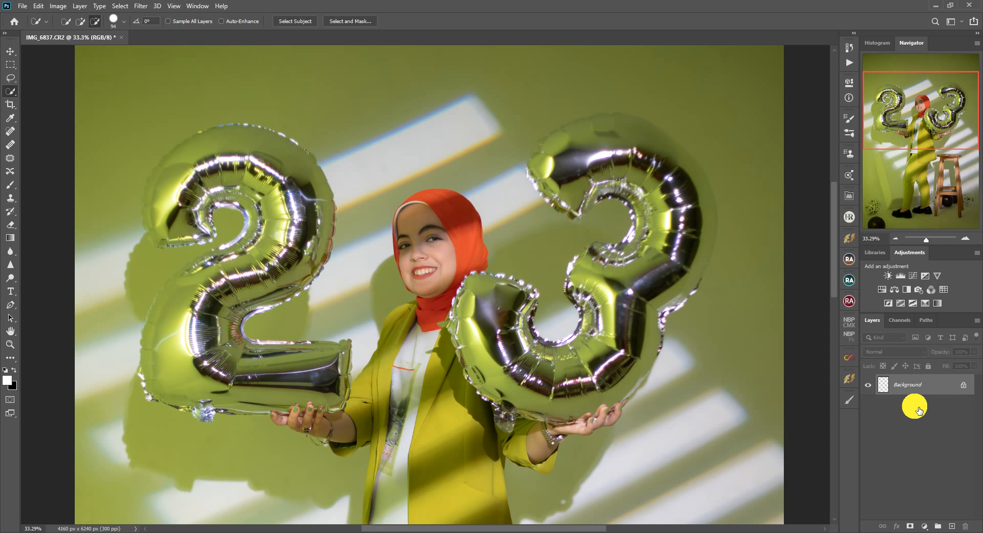
Step: Run the teeth-whitening action and select the layer mask of its Whiten Teeth group
click(849, 62)
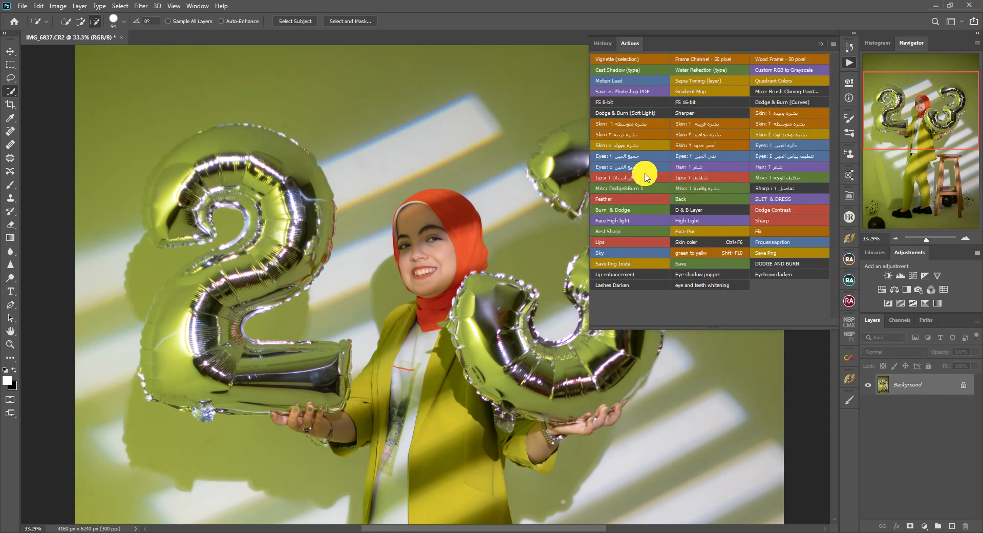
click(623, 179)
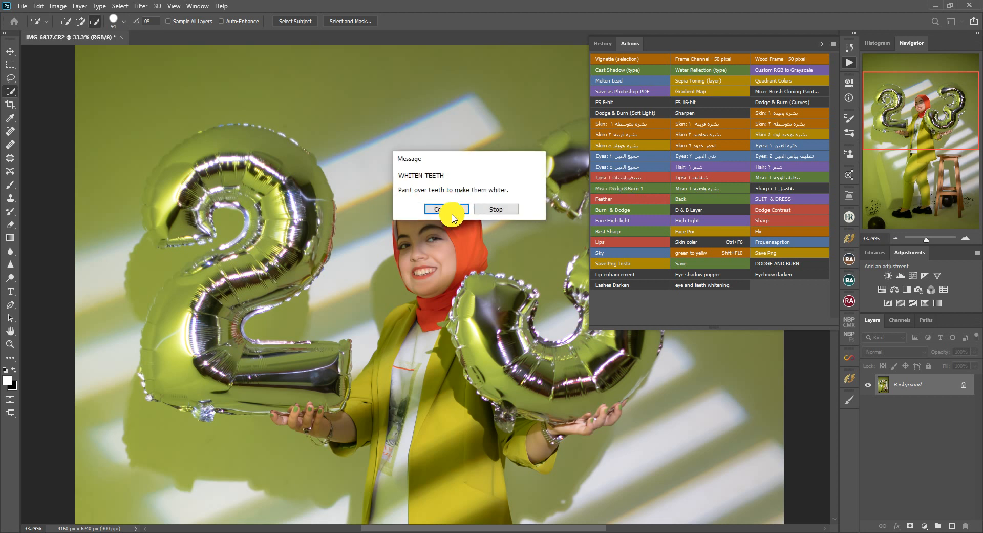
click(447, 211)
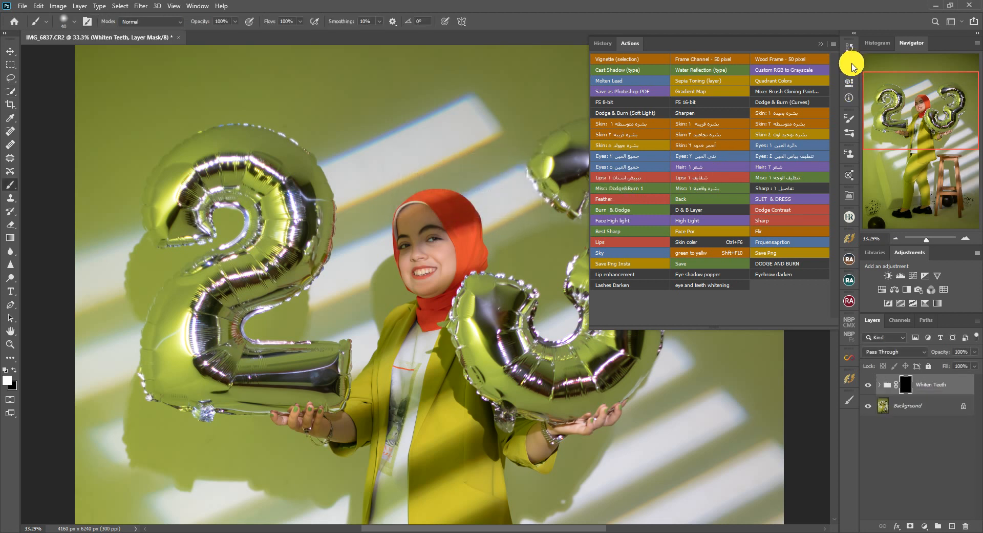
click(850, 63)
click(907, 383)
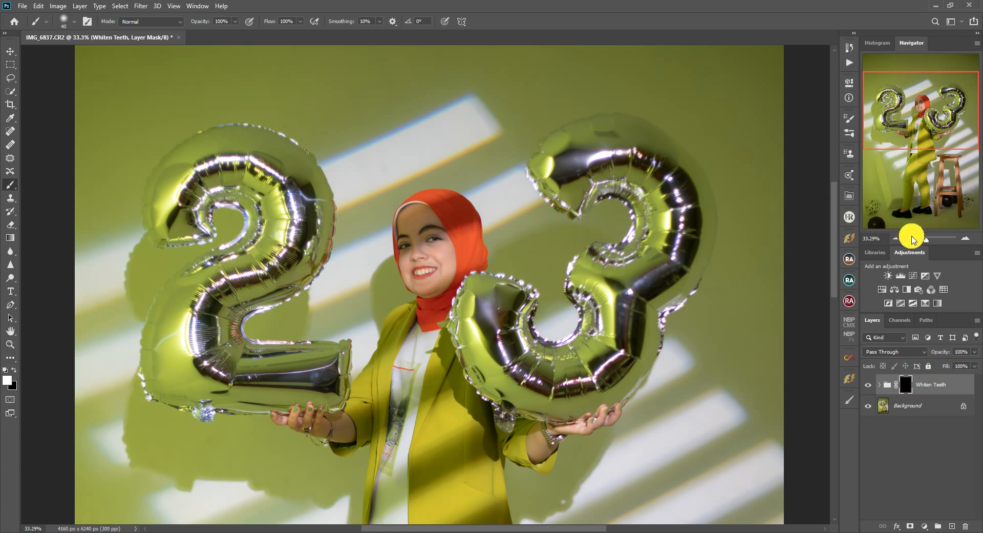
Step: Paint over the woman's teeth on the Whiten Teeth mask and compare the smile with the group hidden and shown
click(930, 240)
mouse_move(501, 255)
mouse_down()
mouse_move(500, 288)
mouse_move(443, 271)
mouse_move(442, 282)
mouse_up()
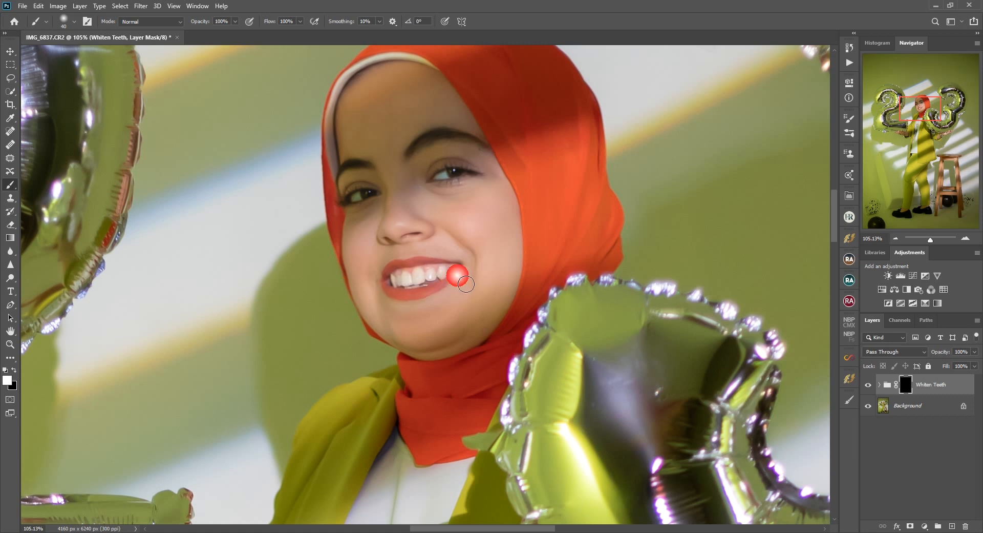
click(869, 385)
click(873, 390)
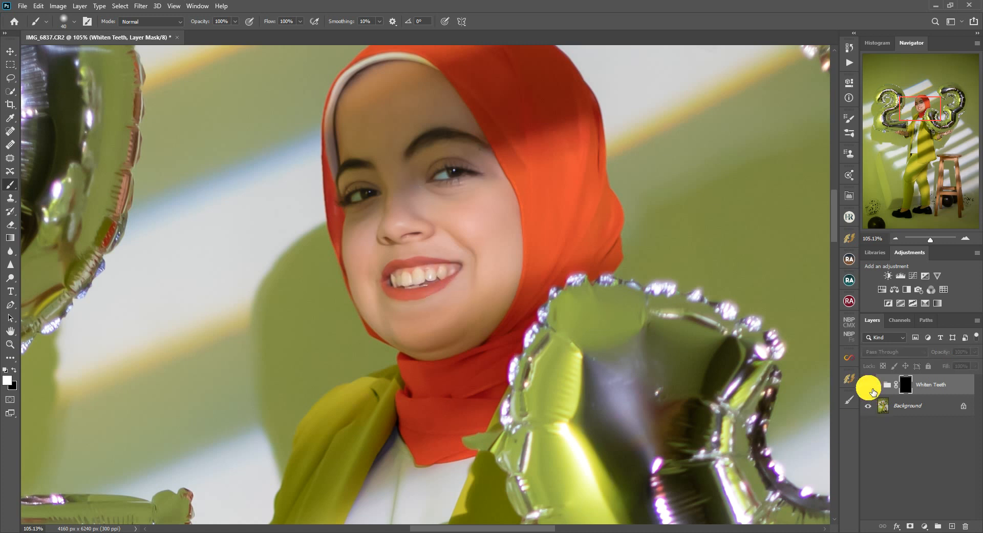
click(871, 387)
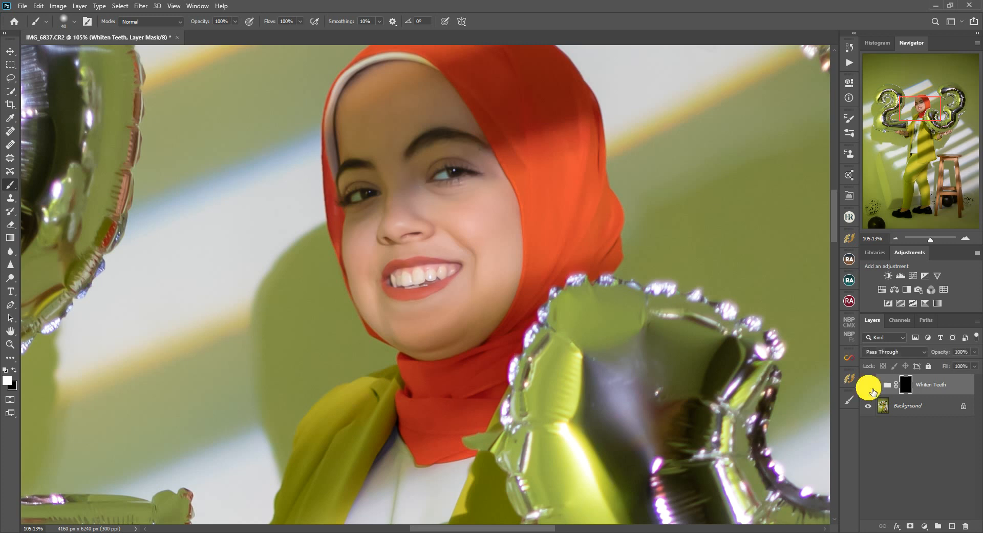
Step: Reduce the Soft Round brush to 20 px for whitening the eyes on the Whiten Teeth mask
scroll(597, 313, up, 2)
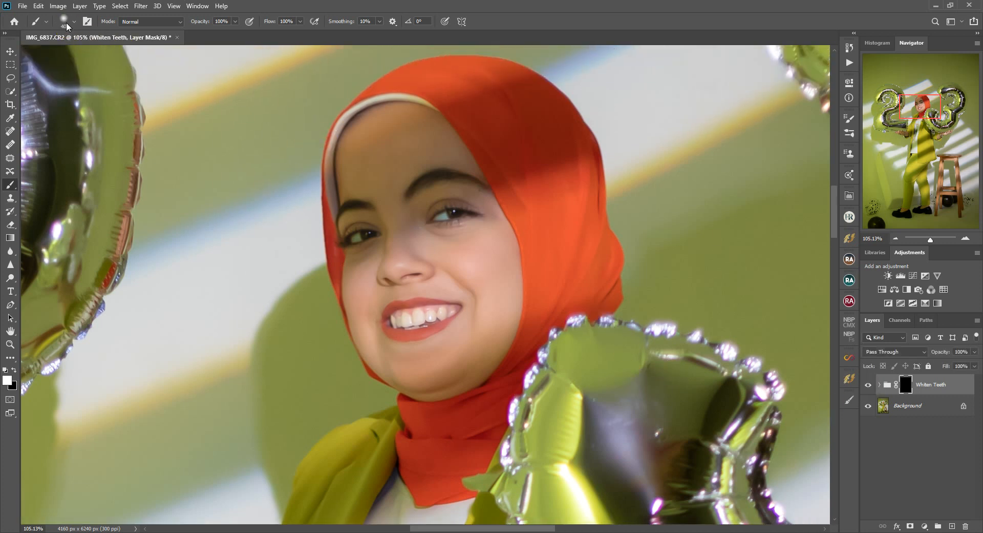
click(67, 27)
drag(68, 52, 67, 56)
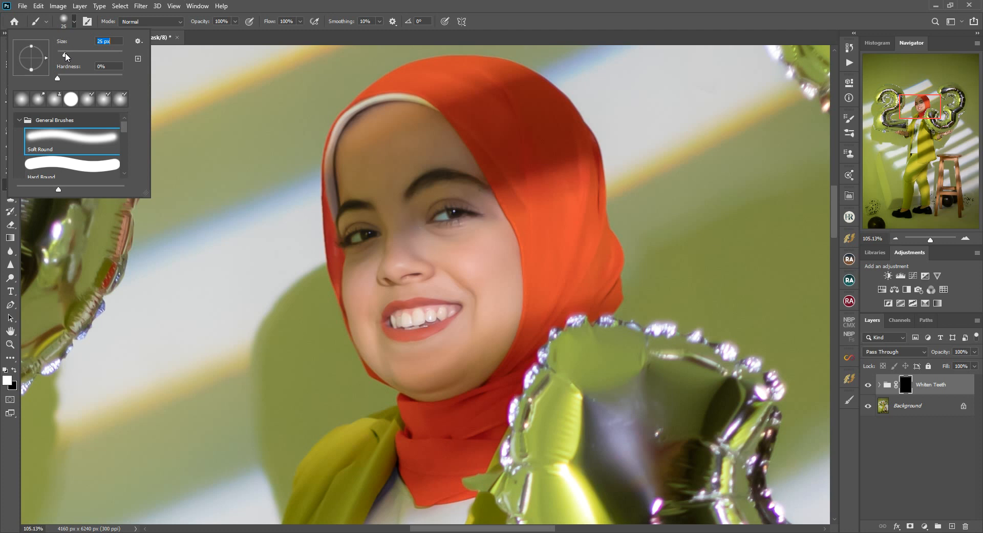
click(930, 238)
drag(931, 238, 934, 238)
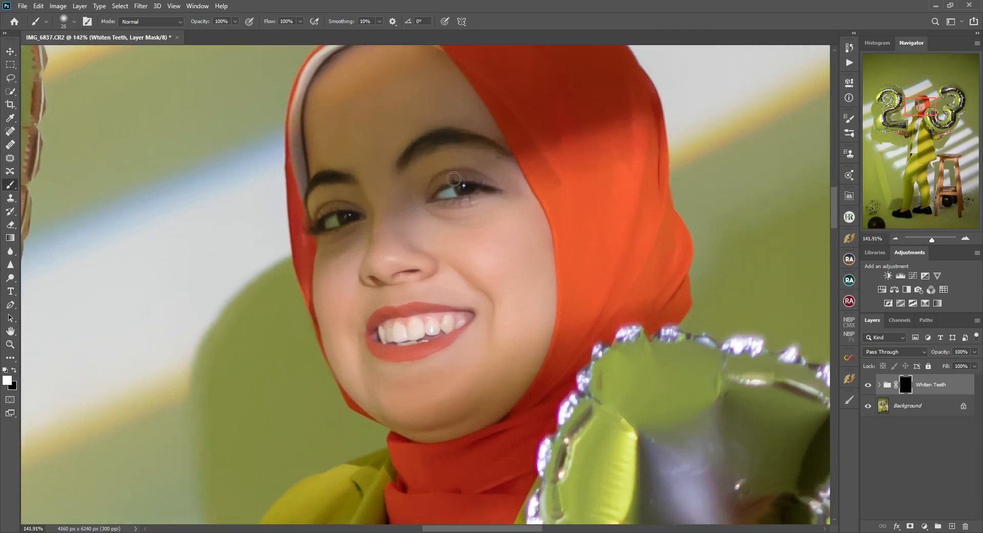
click(68, 26)
text(20)
key(Return)
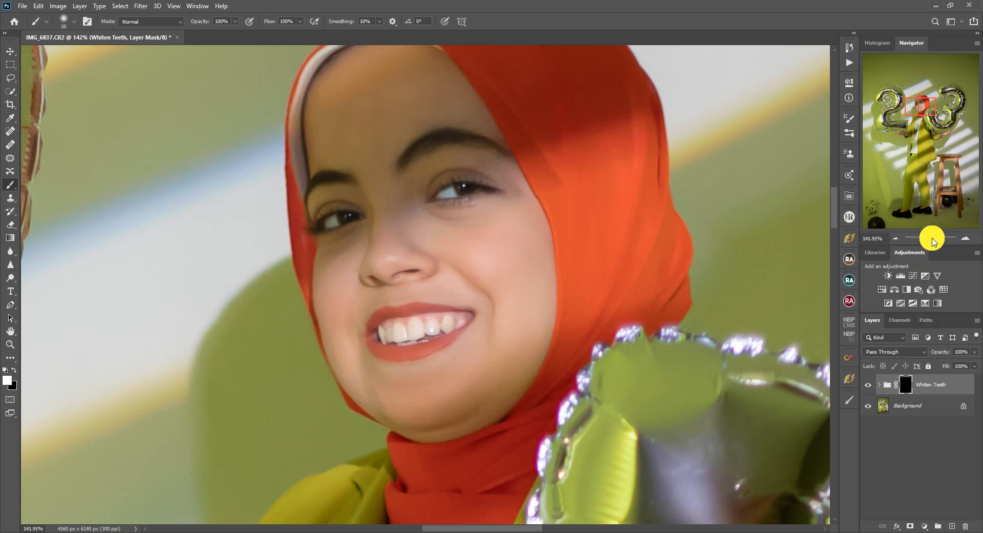
Step: Compare the portrait with the Whiten Teeth group hidden and shown, and merge the group with the Background layer
drag(931, 240, 927, 240)
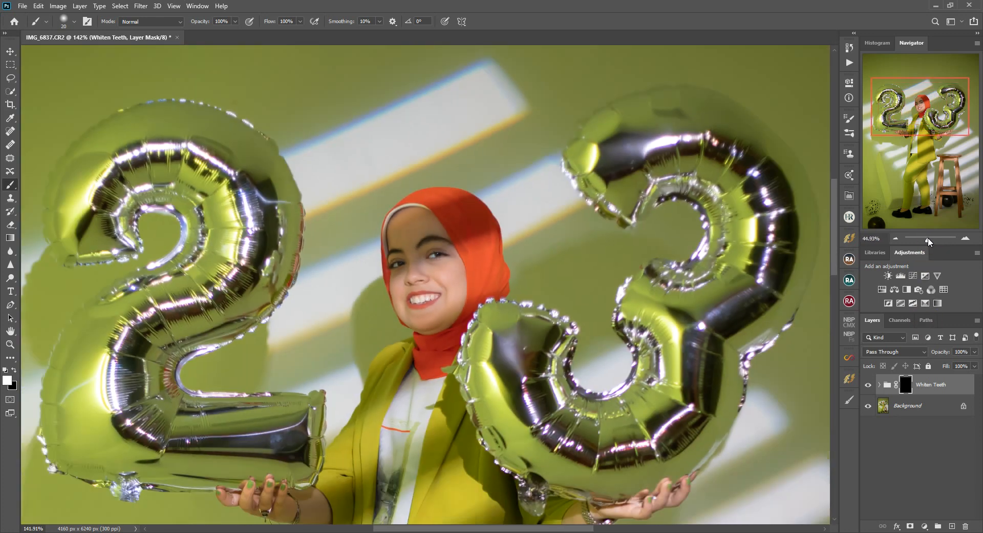
click(869, 385)
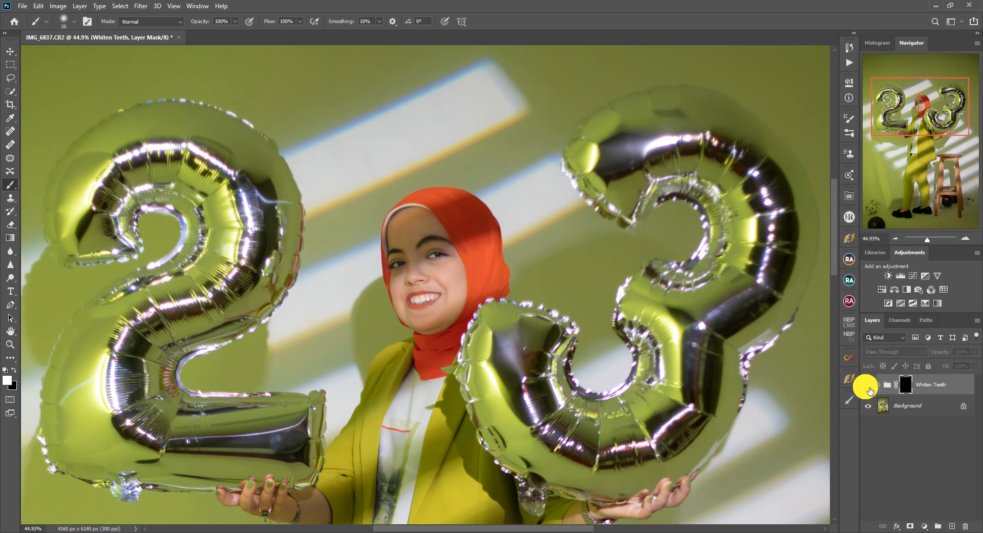
click(869, 385)
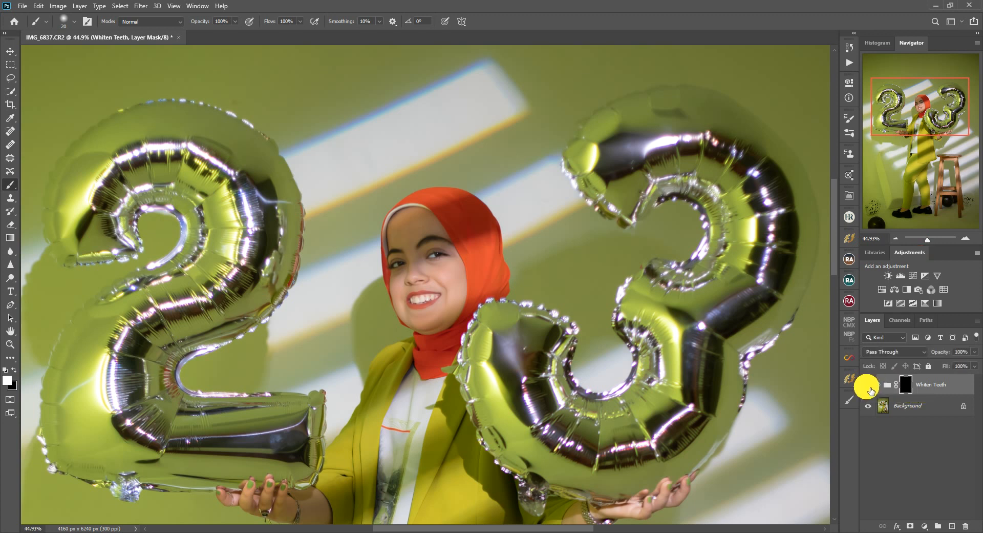
click(930, 409)
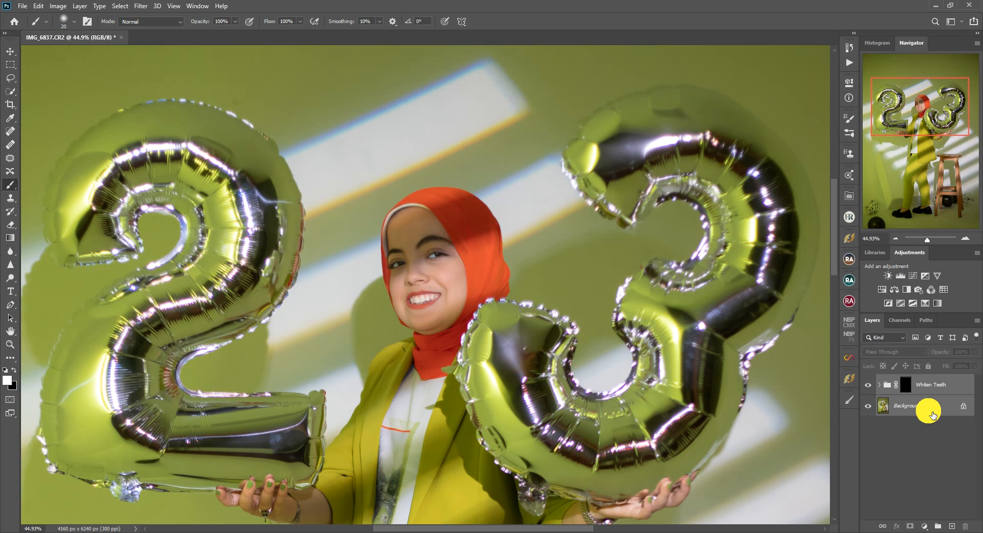
key(ctrl+e)
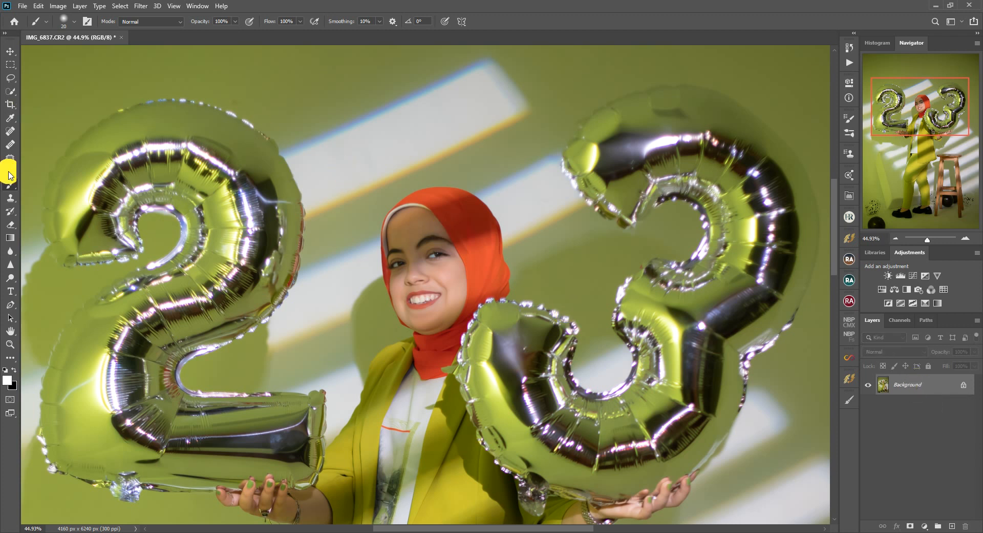
Step: Blend the upper reflections of the number 3 balloon with the Mixer Brush using the Moist, Heavy Mix preset
click(12, 360)
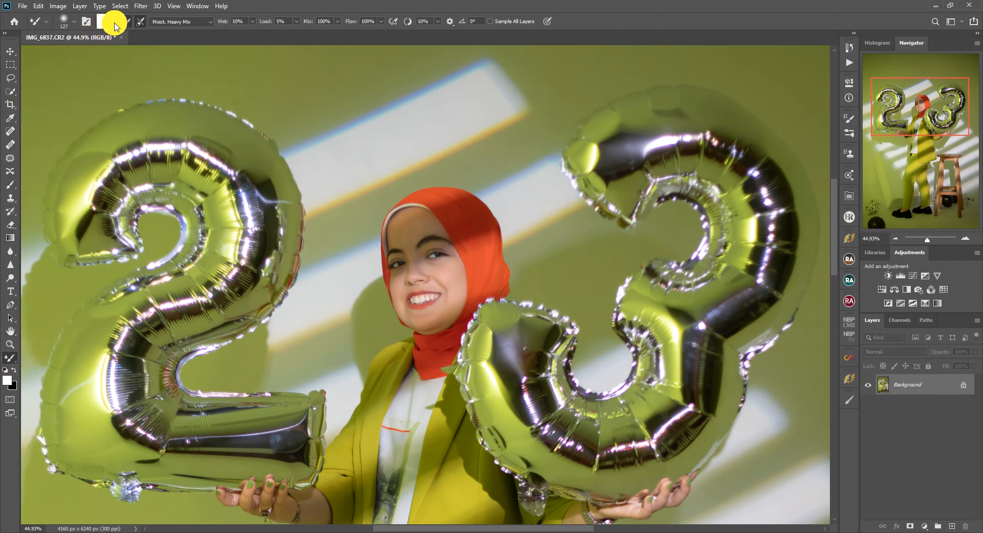
drag(688, 123, 666, 131)
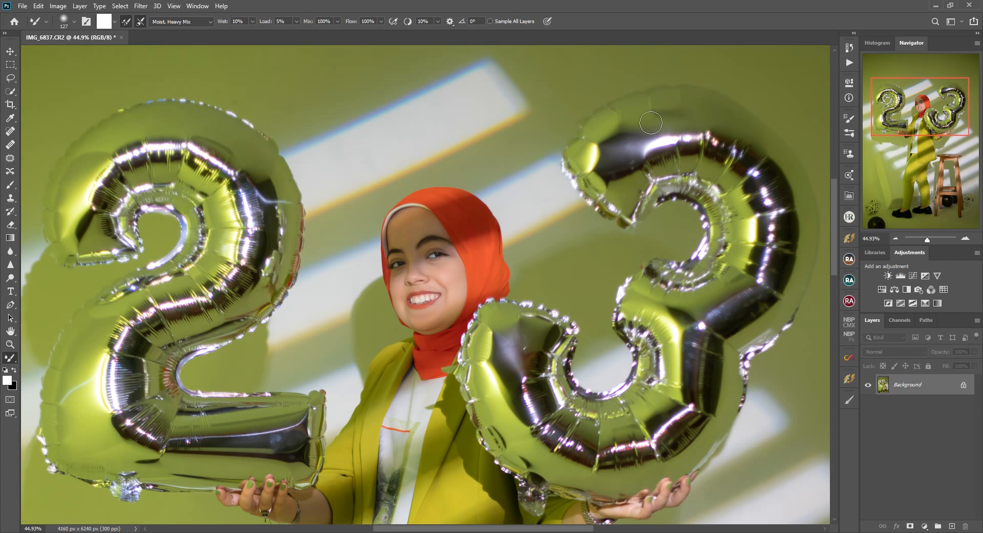
drag(692, 126, 693, 132)
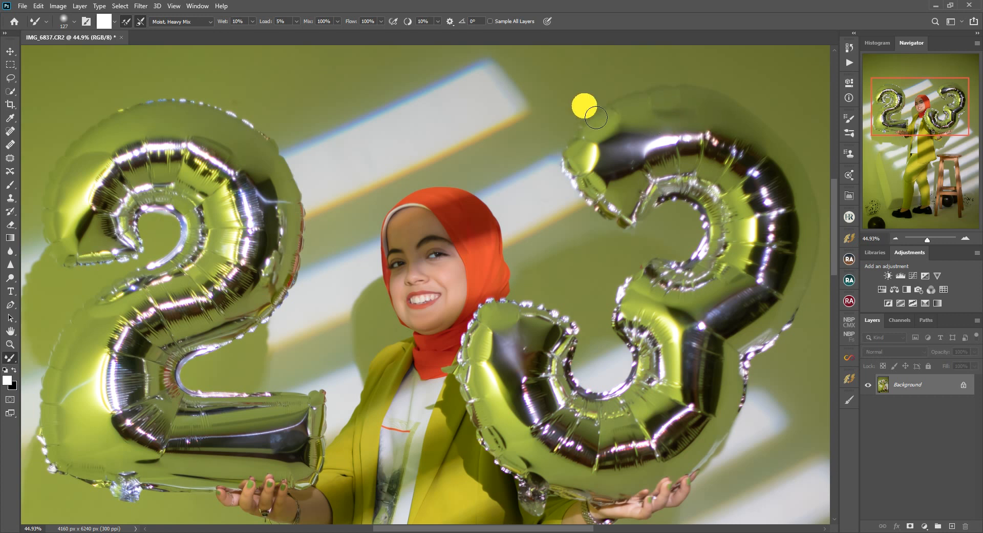
Step: Switch the Mixer Brush preset to Wet, Heavy Mix and smooth the upper part of the number 3 balloon
click(169, 21)
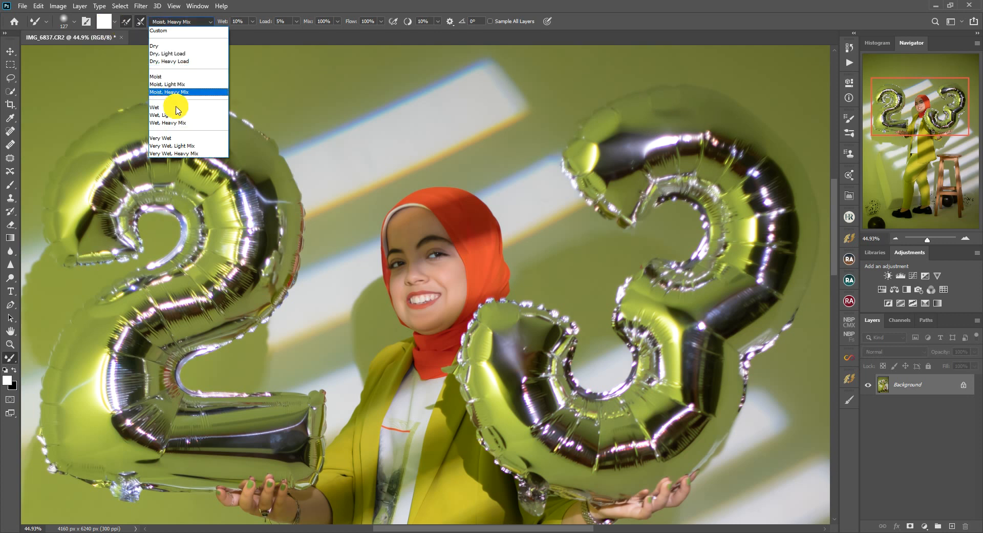
click(175, 124)
drag(684, 120, 676, 127)
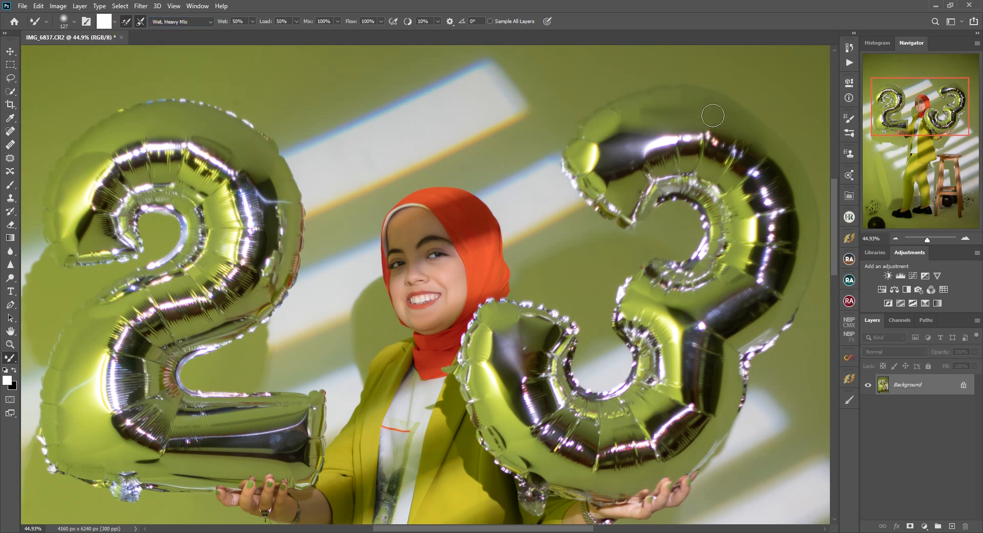
mouse_move(663, 117)
mouse_down()
mouse_move(676, 129)
mouse_move(688, 121)
mouse_move(652, 129)
mouse_move(662, 128)
mouse_up()
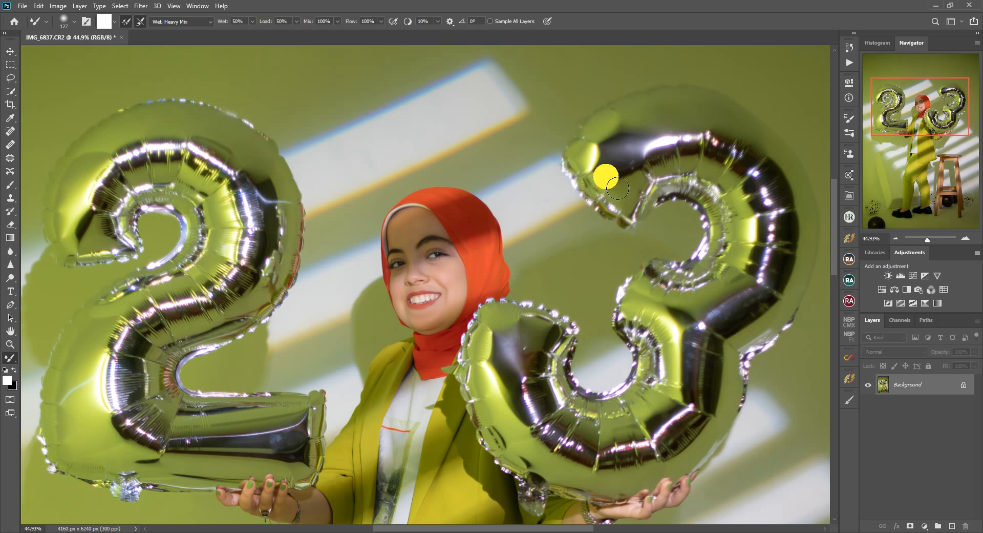
scroll(444, 352, down, 1)
scroll(444, 352, down, 2)
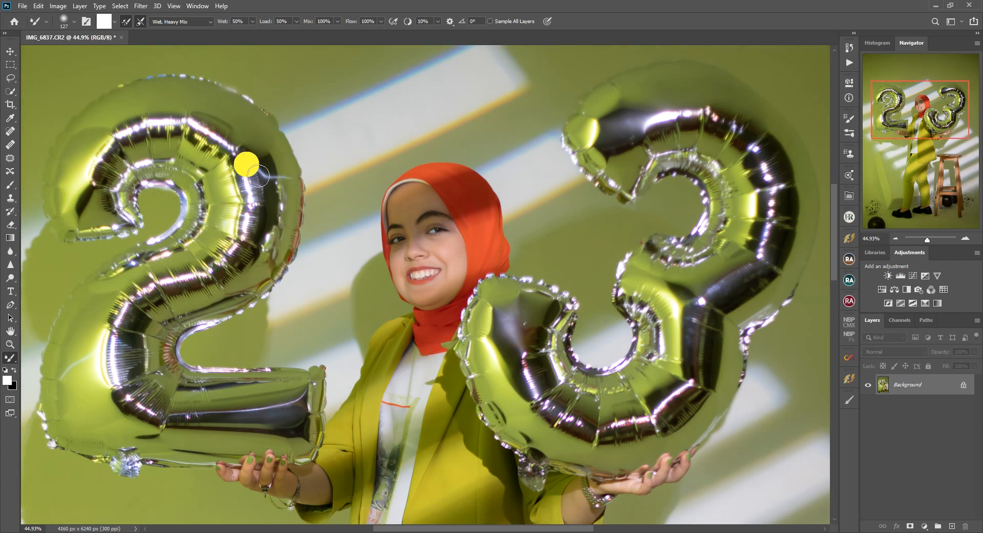
Step: Switch to the Move tool and open the layered file IMG_6837..psd from the photo folder
click(11, 51)
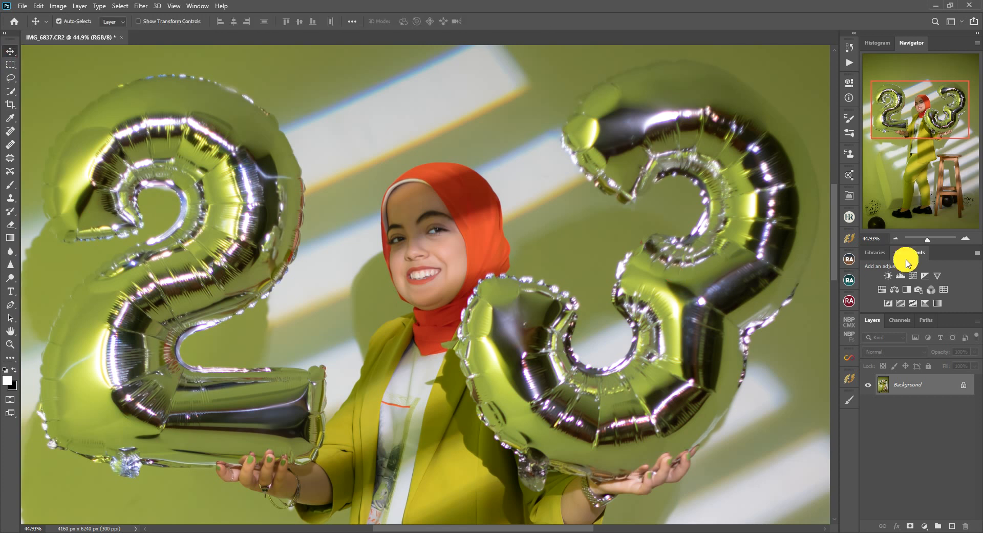
drag(928, 240, 925, 241)
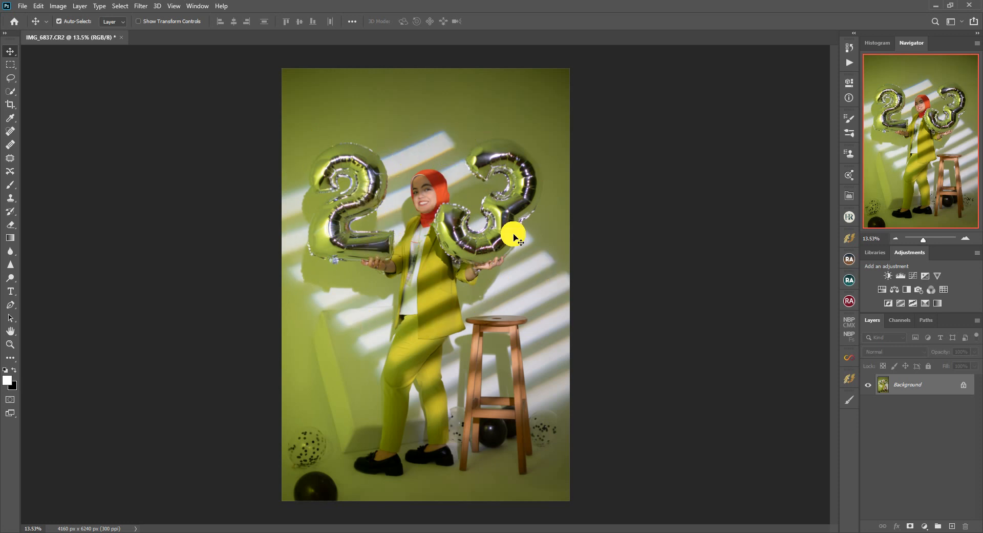
click(23, 5)
key(Escape)
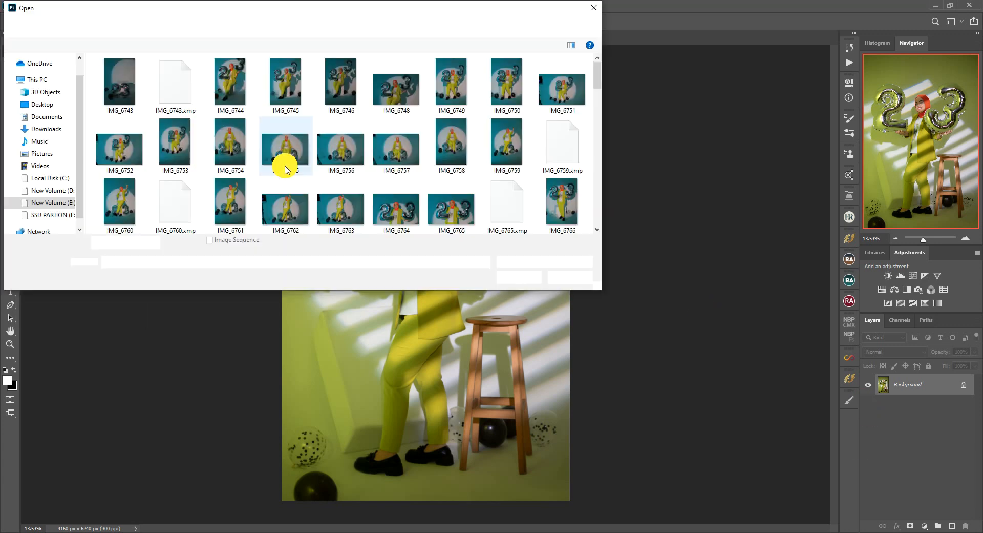
scroll(229, 143, down, 6)
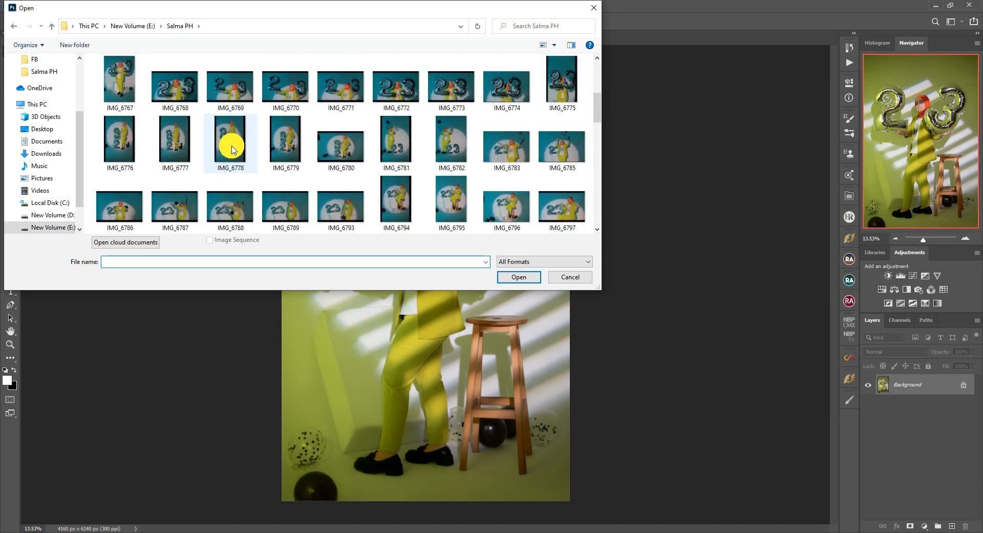
scroll(304, 189, down, 5)
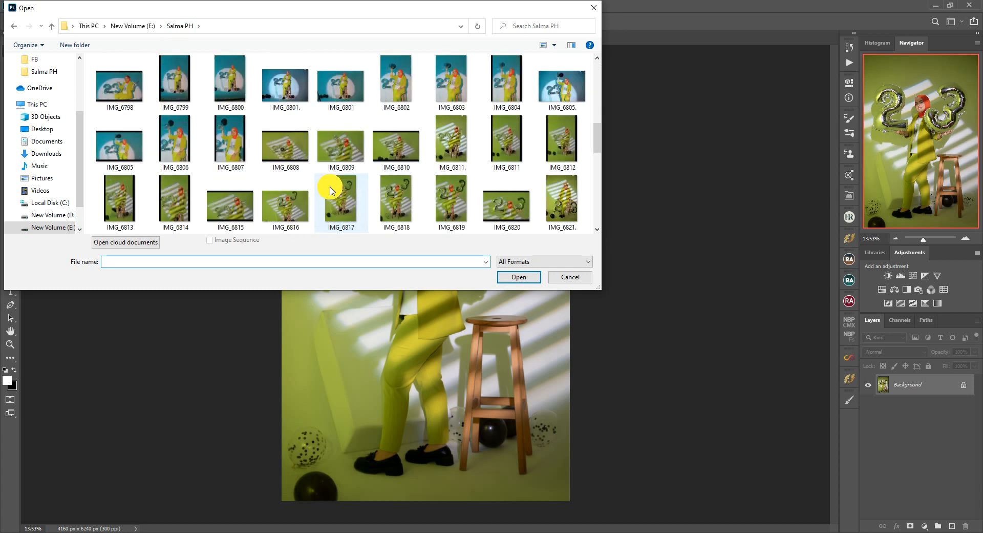
scroll(230, 169, up, 5)
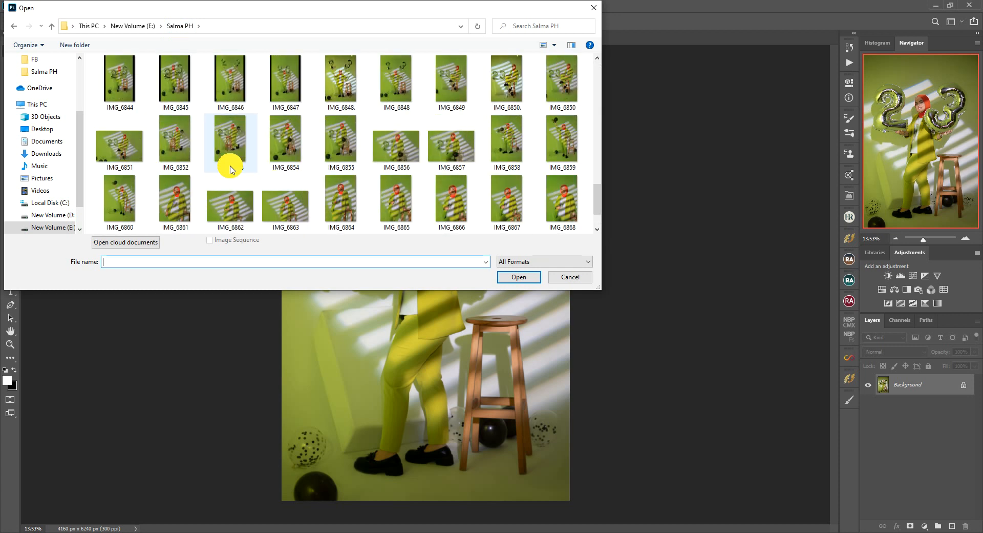
double_click(131, 88)
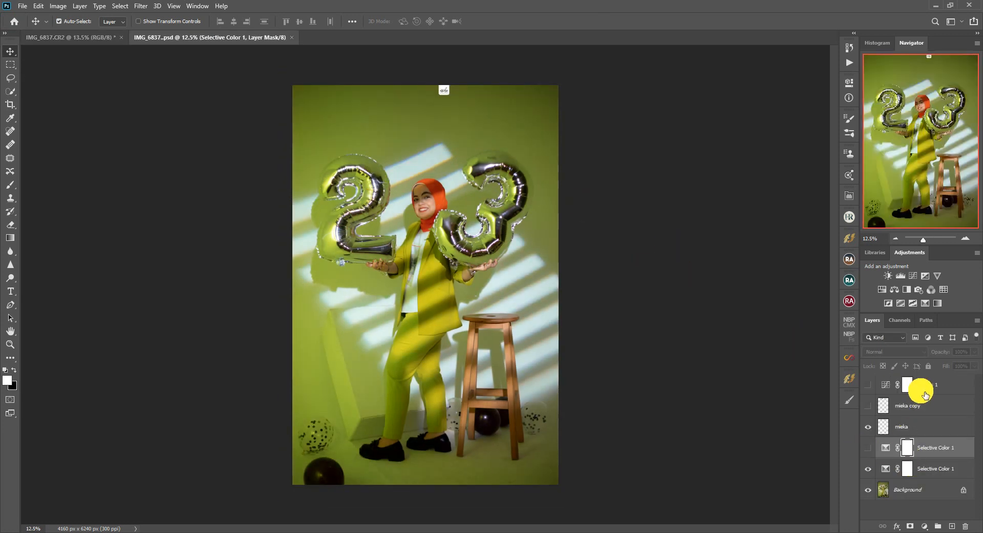
Step: Copy the Curves 1 layer and both Selective Color 1 layers from IMG_6837..psd into IMG_6837.CR2, and hide the pasted adjustments
click(930, 474)
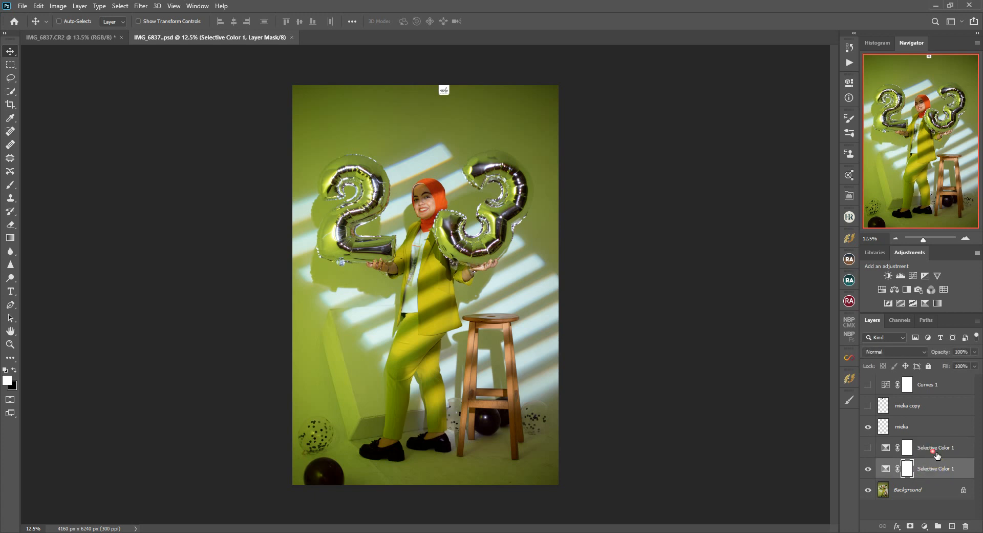
ctrl+click(934, 451)
ctrl+click(933, 392)
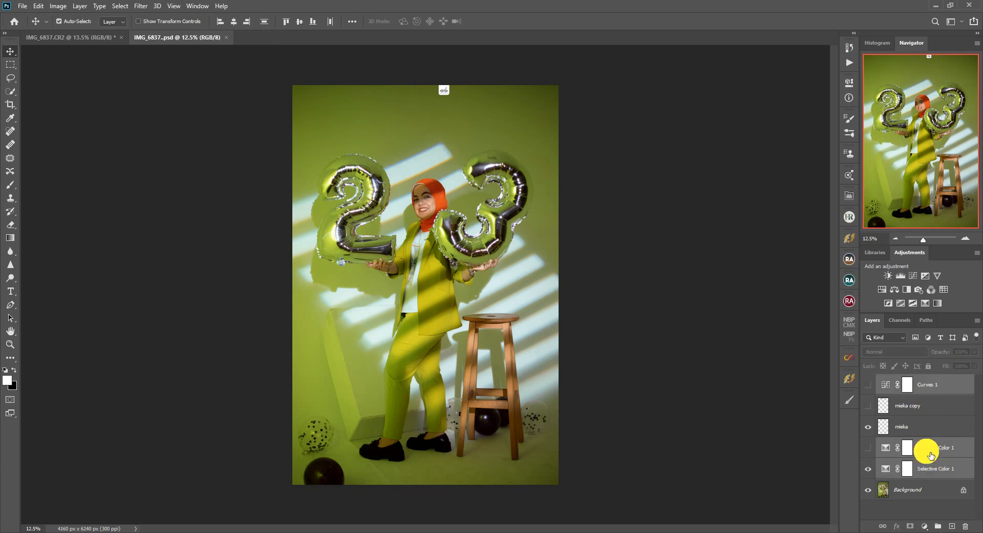
drag(654, 316, 502, 261)
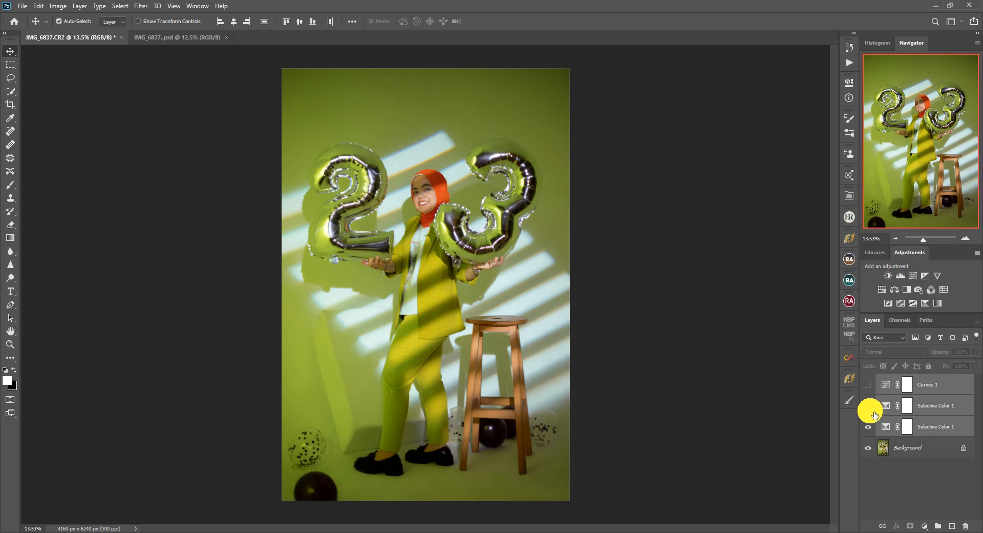
click(869, 427)
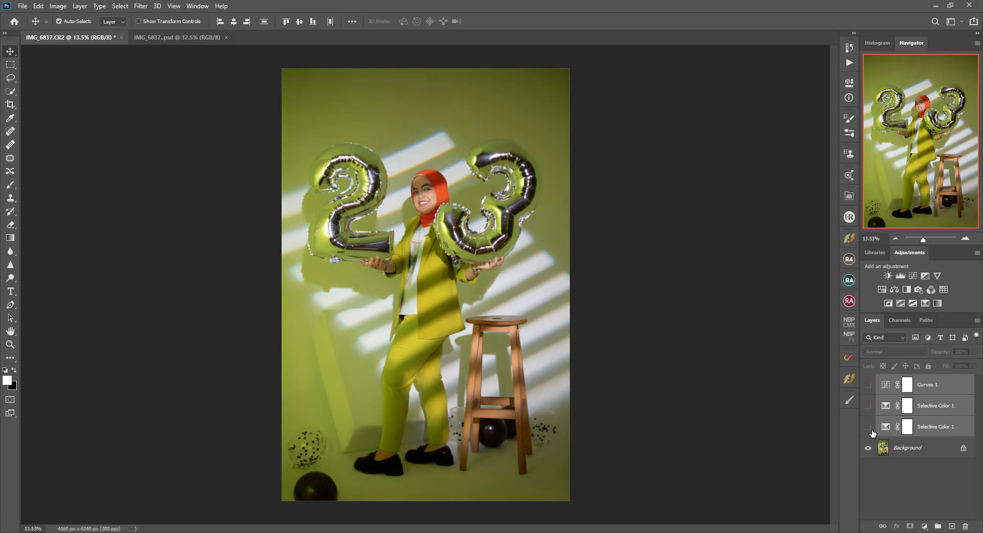
Step: Return to the IMG_6837..psd document and close it, leaving only the IMG_6837.CR2 portrait open
click(161, 37)
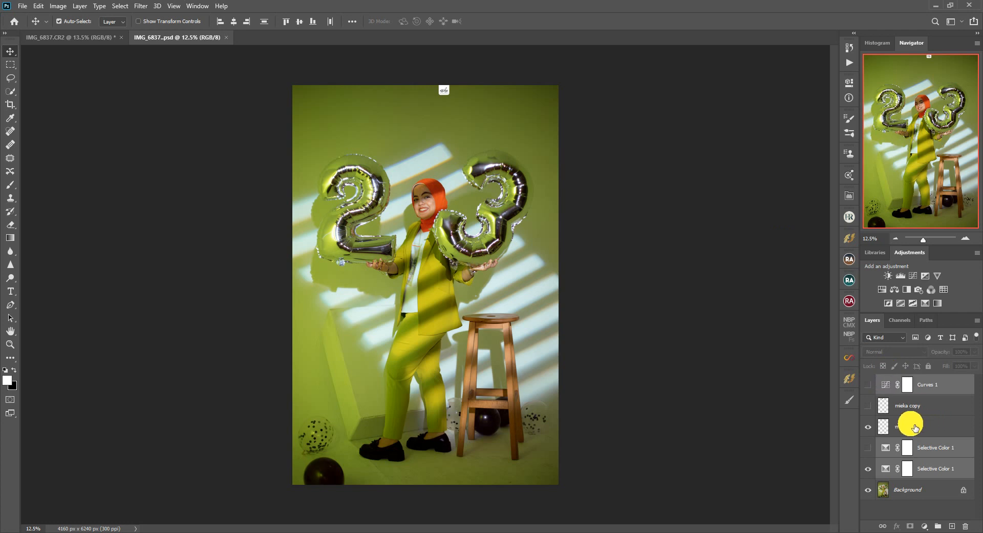
click(924, 409)
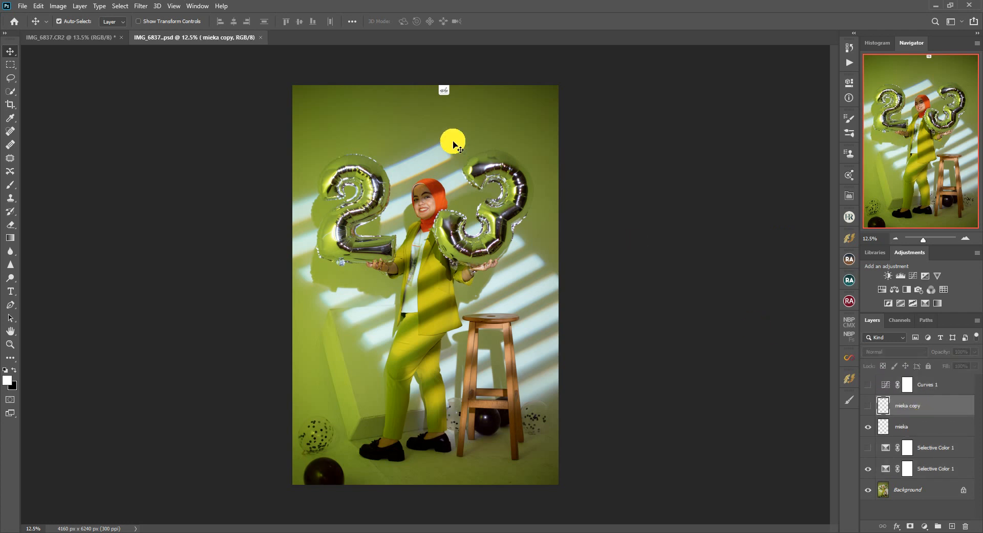
click(261, 38)
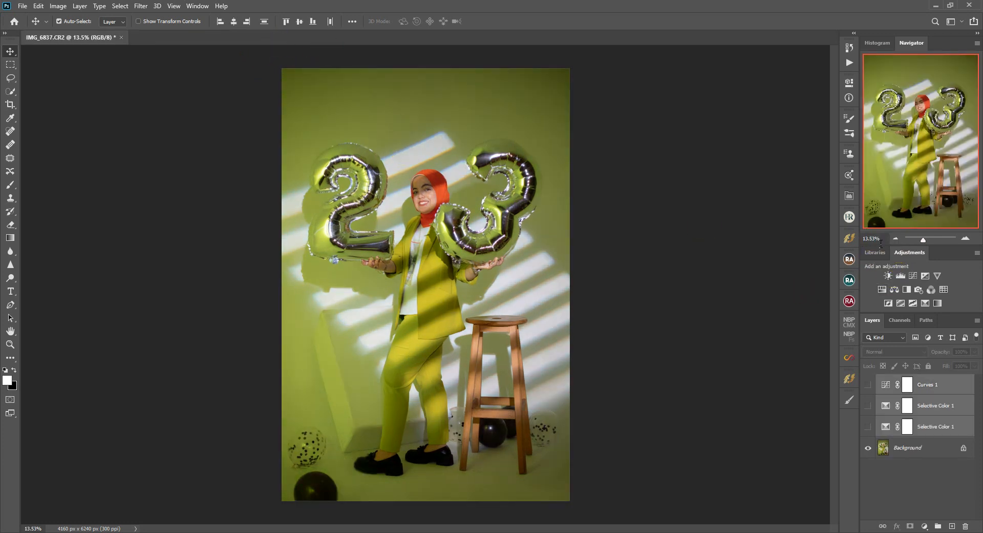
key(Return)
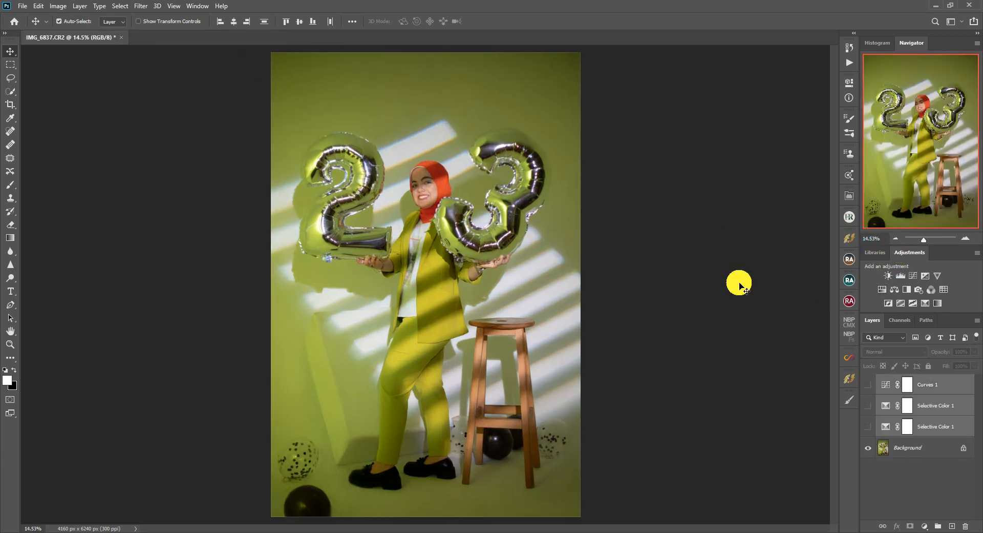
Step: Show the Curves 1 and both Selective Color 1 layers one at a time, comparing their effect on the portrait
click(871, 388)
click(872, 388)
click(872, 388)
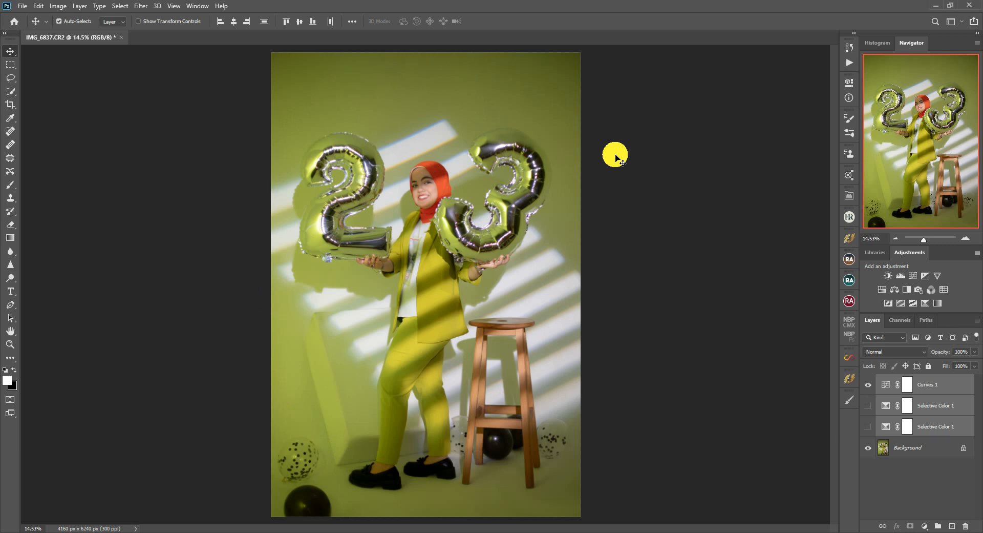
click(870, 413)
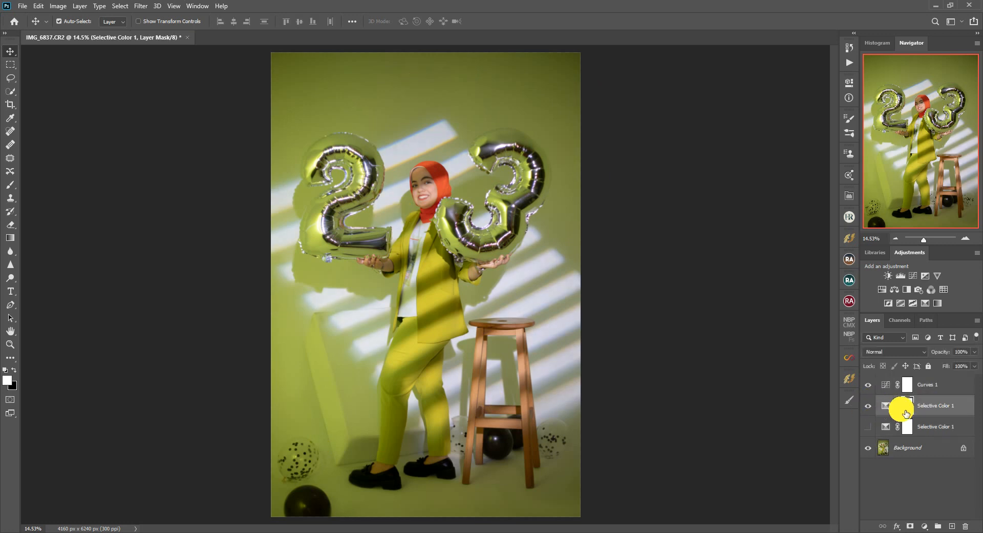
click(886, 406)
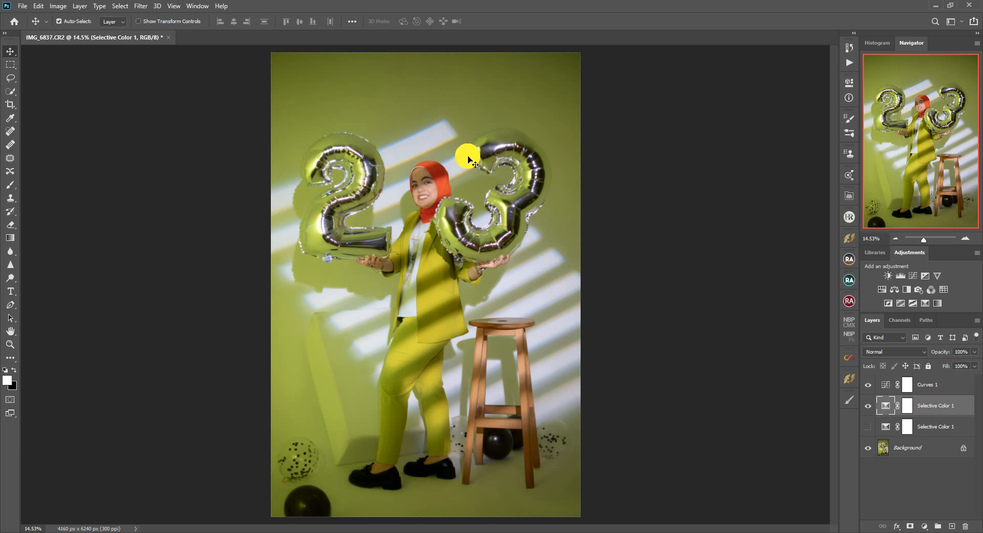
click(871, 410)
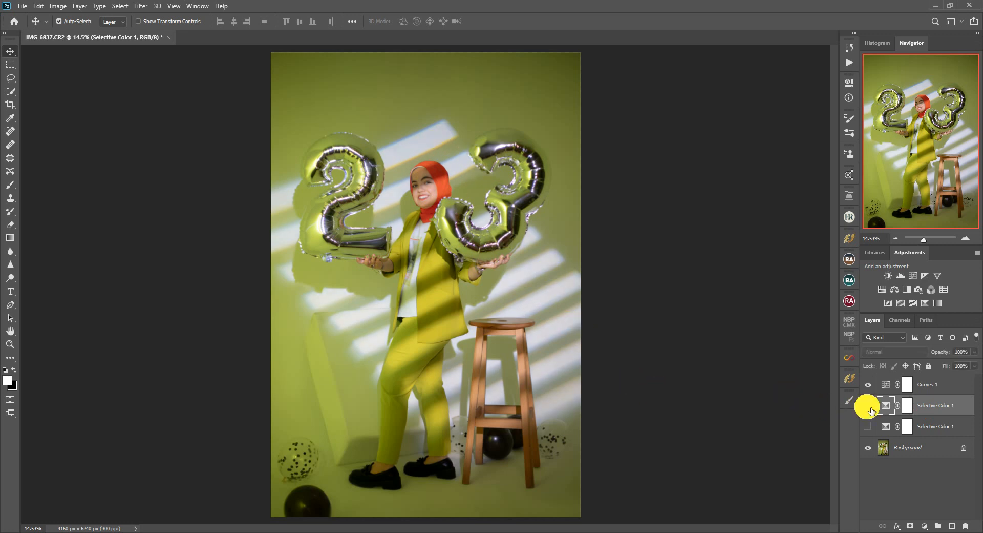
click(868, 428)
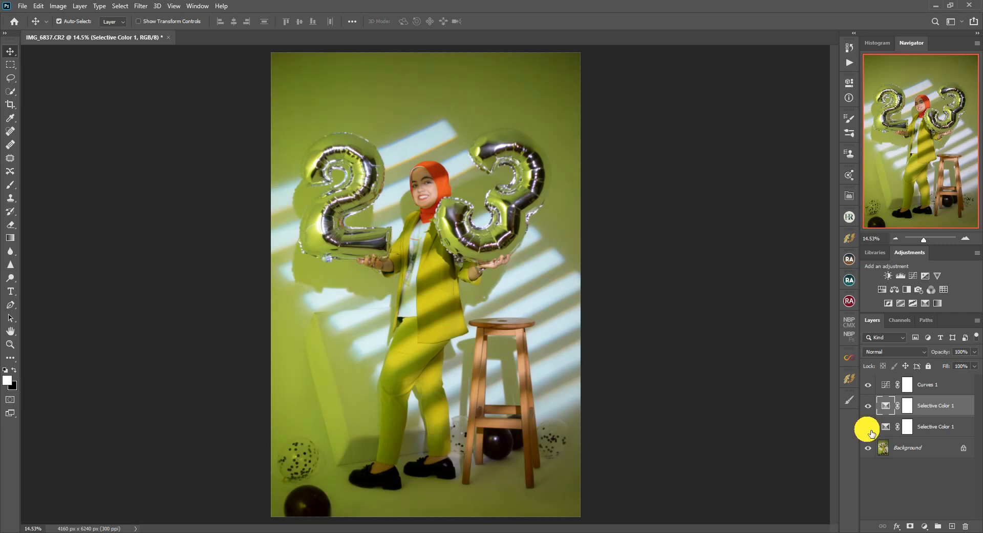
click(936, 432)
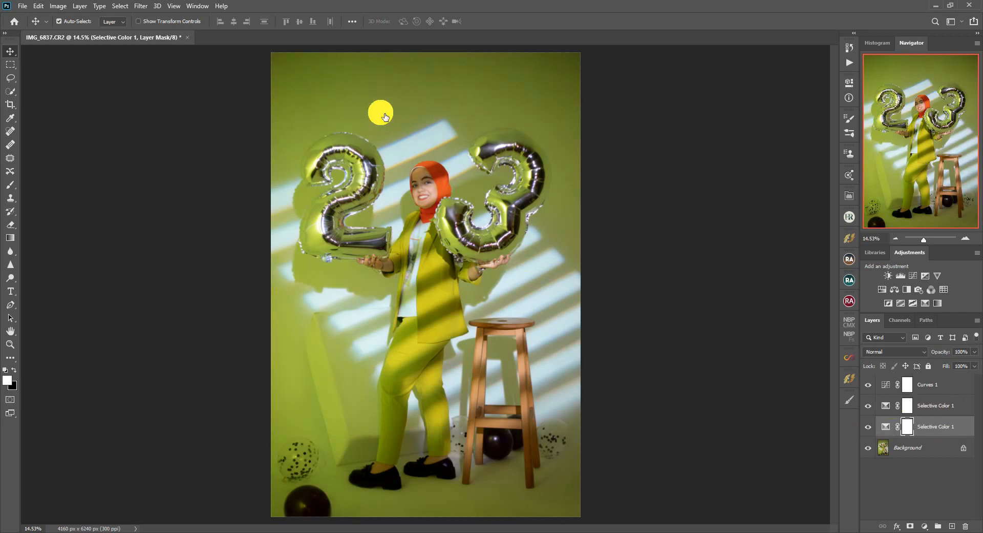
Step: Duplicate the upper Selective Color 1 layer and compare the portrait with the copy hidden and shown
right_click(939, 407)
click(824, 155)
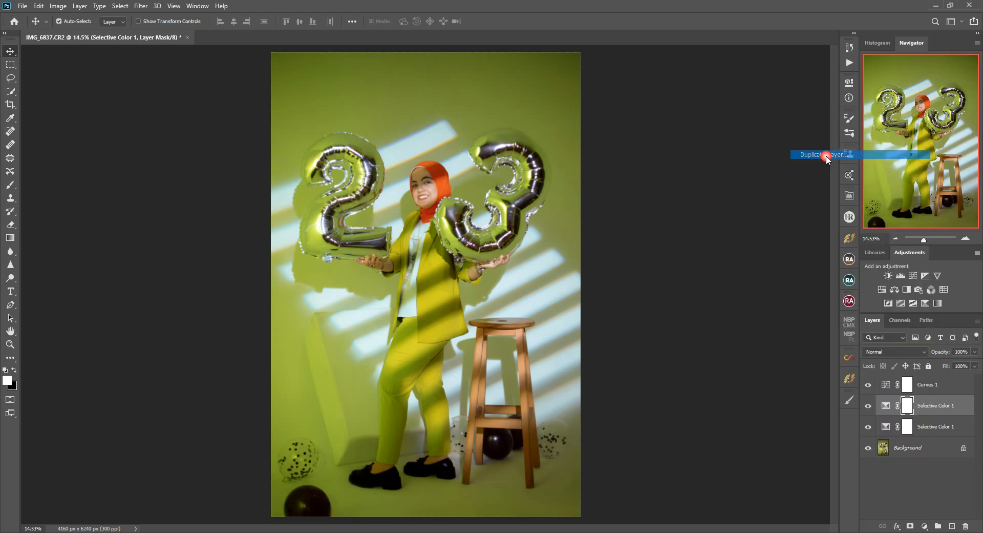
key(Return)
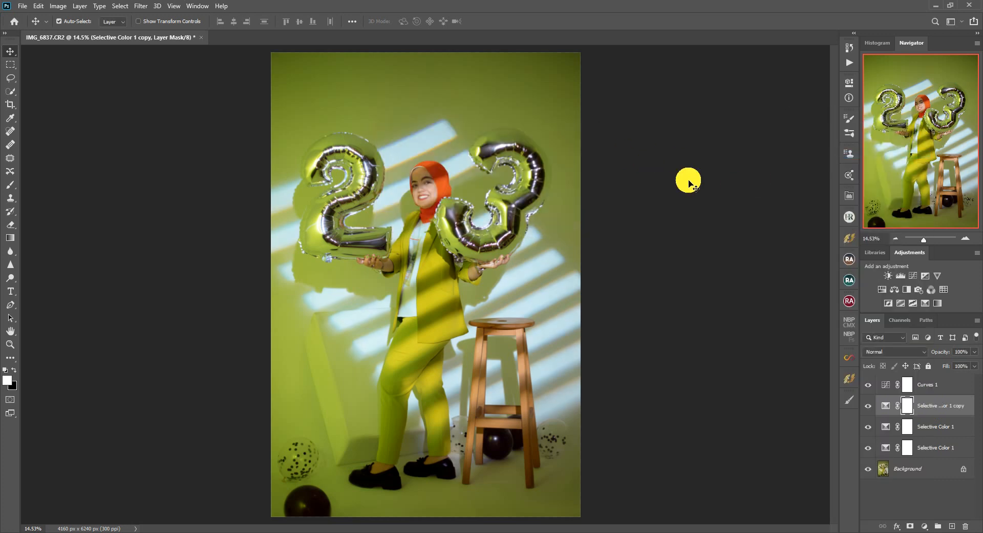
click(868, 407)
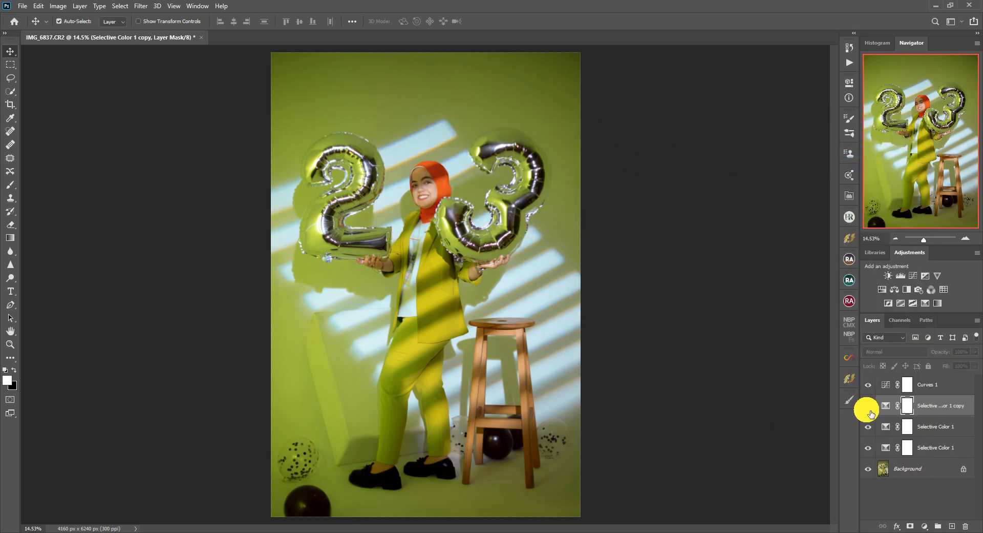
click(869, 407)
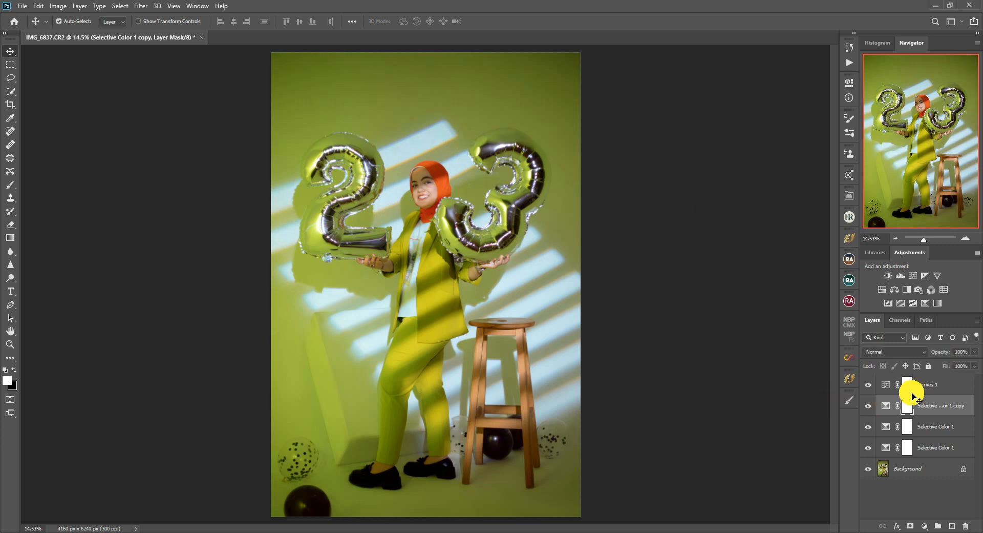
Step: Merge the Curves layer and all Selective Color layers with the Background layer
key(alt+bracketright)
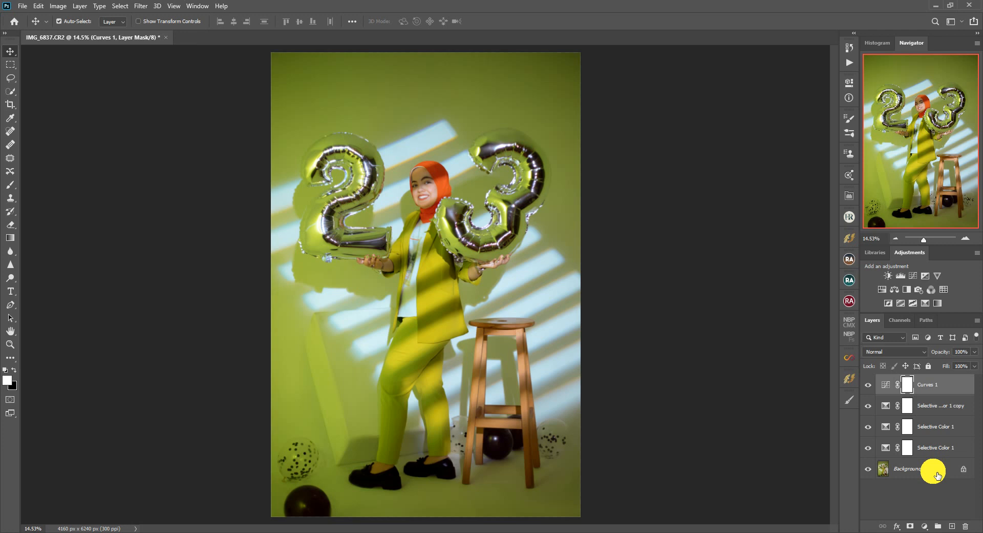
shift+click(938, 475)
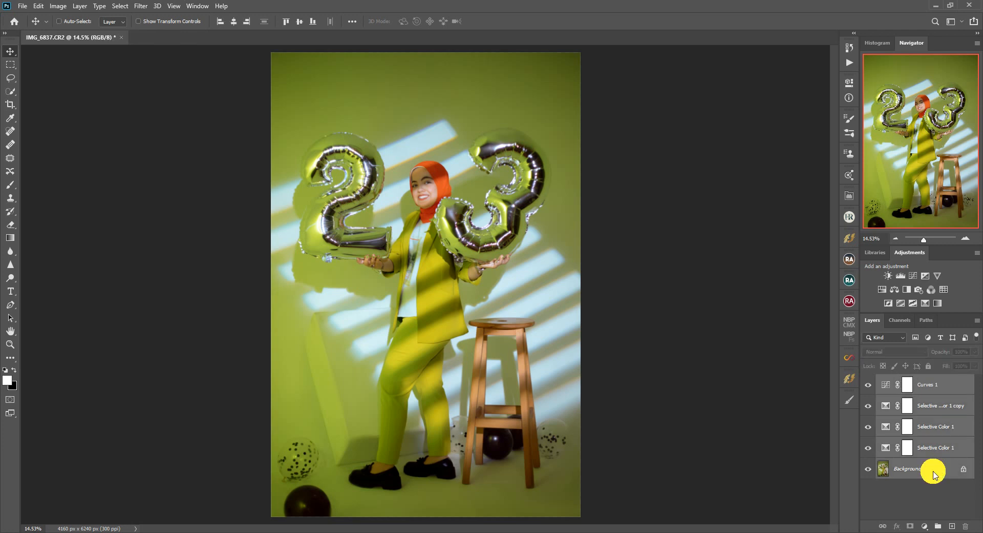
key(ctrl+e)
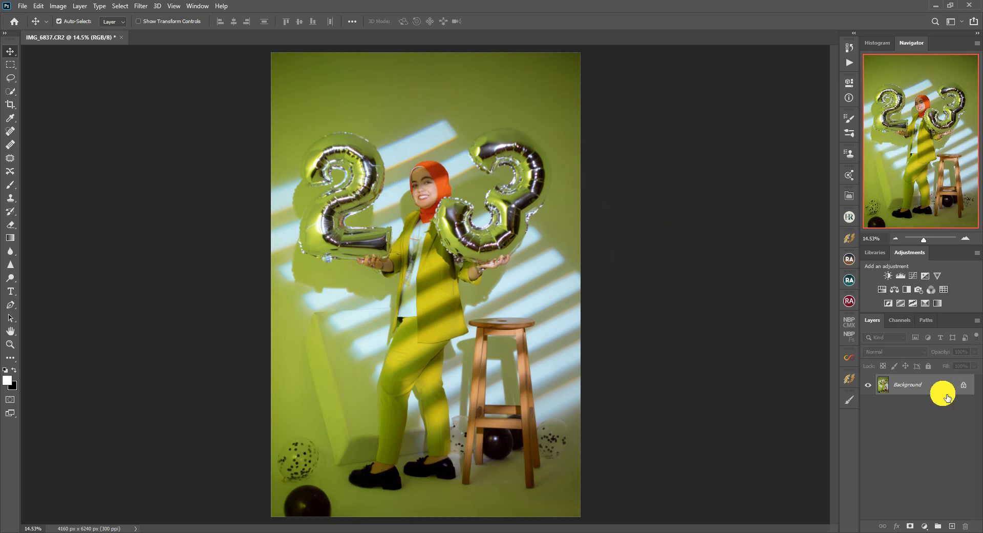
Step: Apply the basic Sharpen filter to the merged Background layer
click(141, 5)
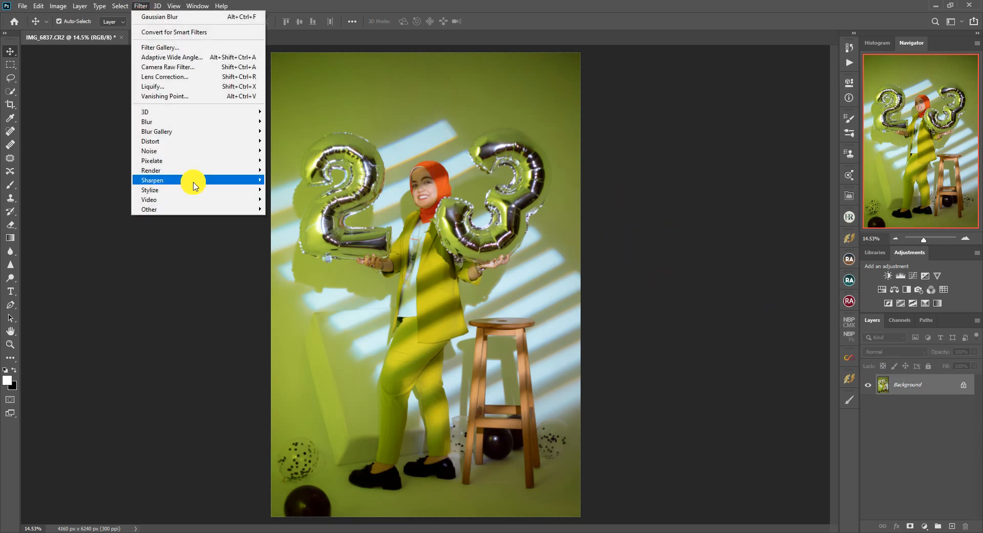
mouse_move(228, 180)
click(294, 190)
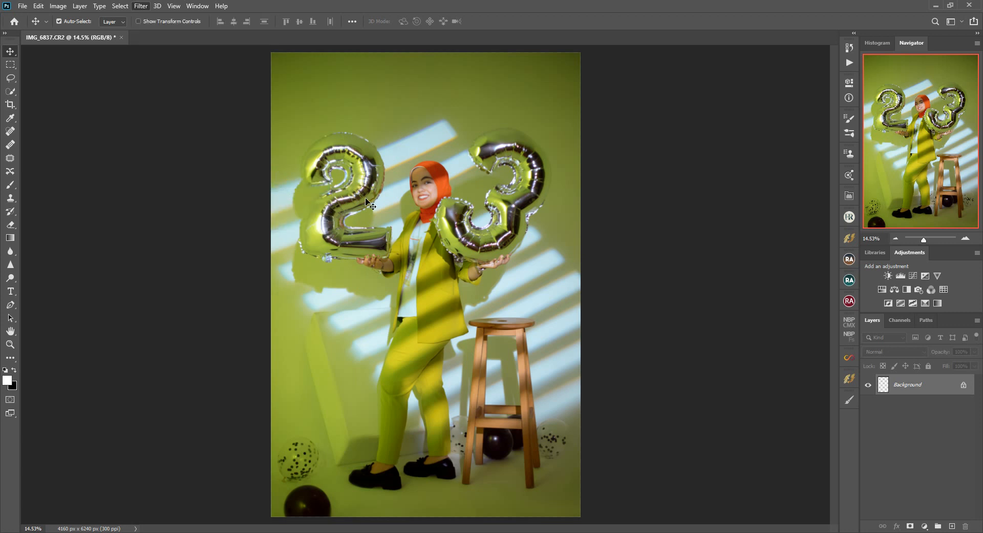
click(141, 6)
click(200, 179)
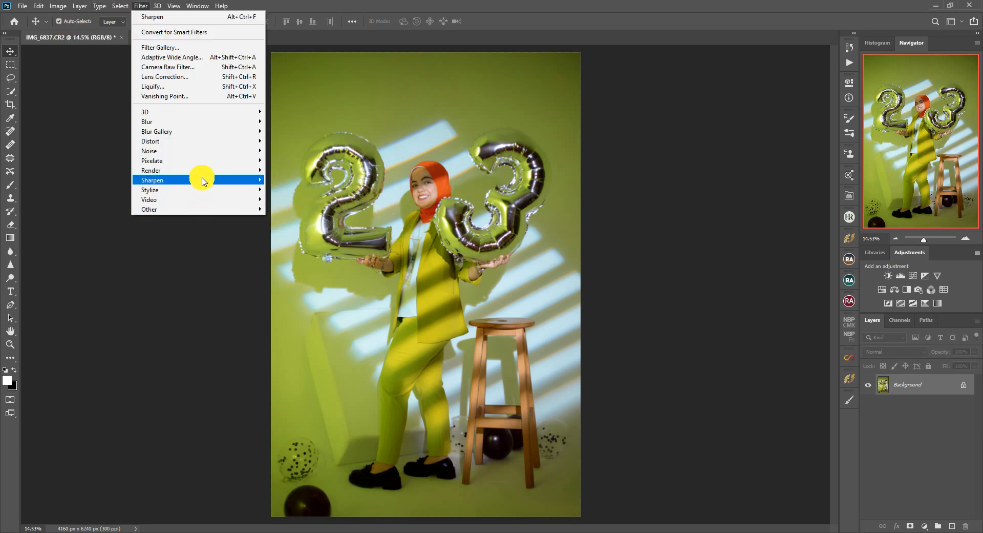
click(324, 116)
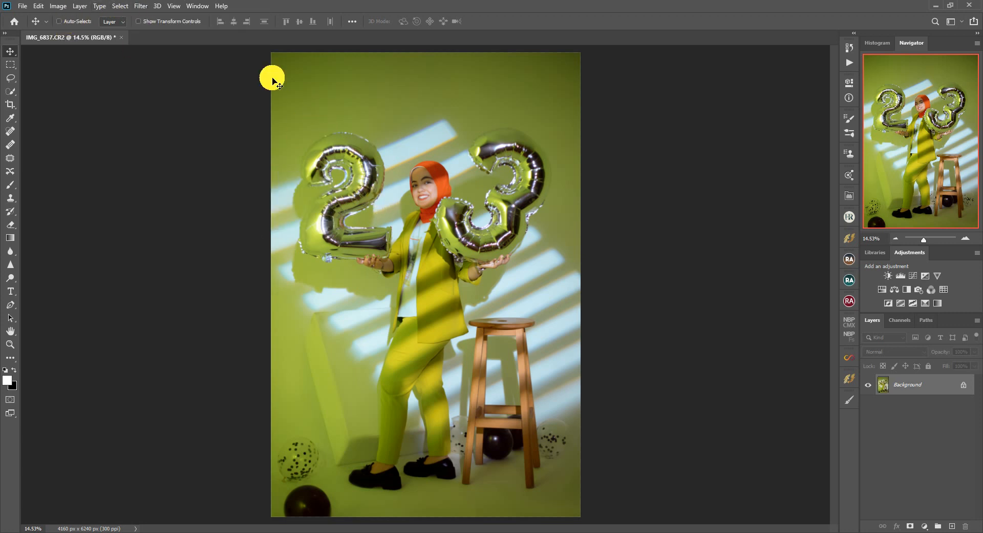
click(141, 6)
mouse_move(198, 185)
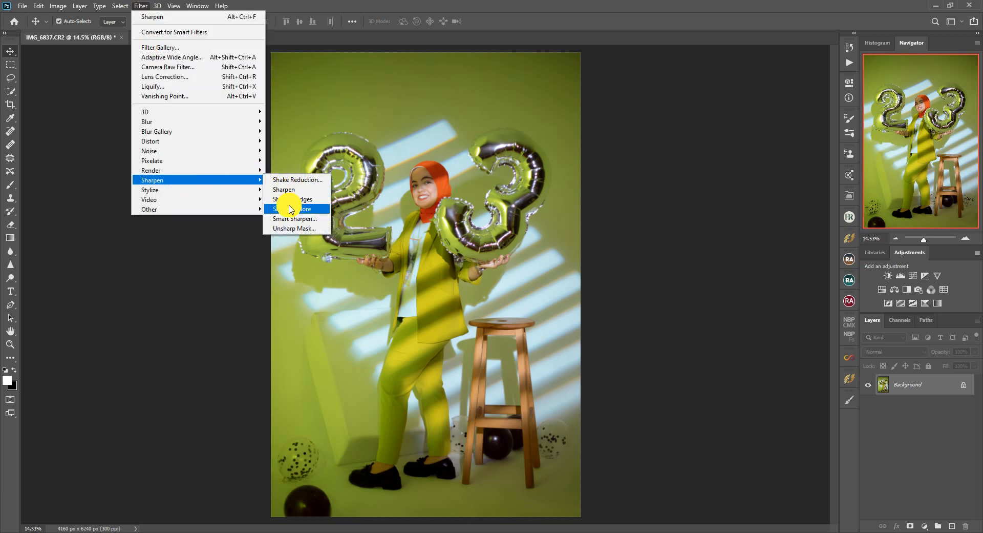
click(475, 221)
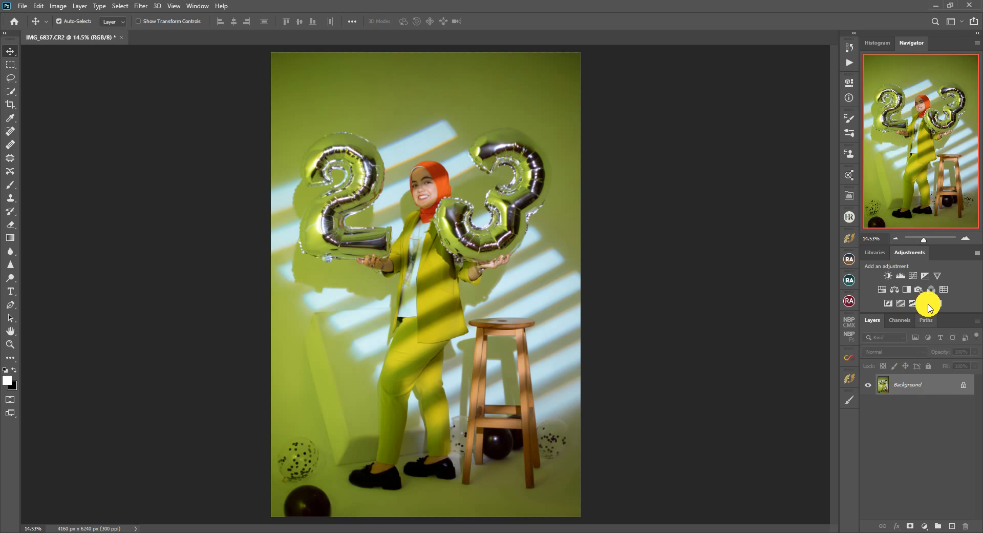
Step: Duplicate the Background layer within IMG_6837.CR2 as Background copy, with the view centred on the woman's face
drag(926, 238, 929, 237)
drag(932, 143, 932, 114)
drag(928, 238, 931, 238)
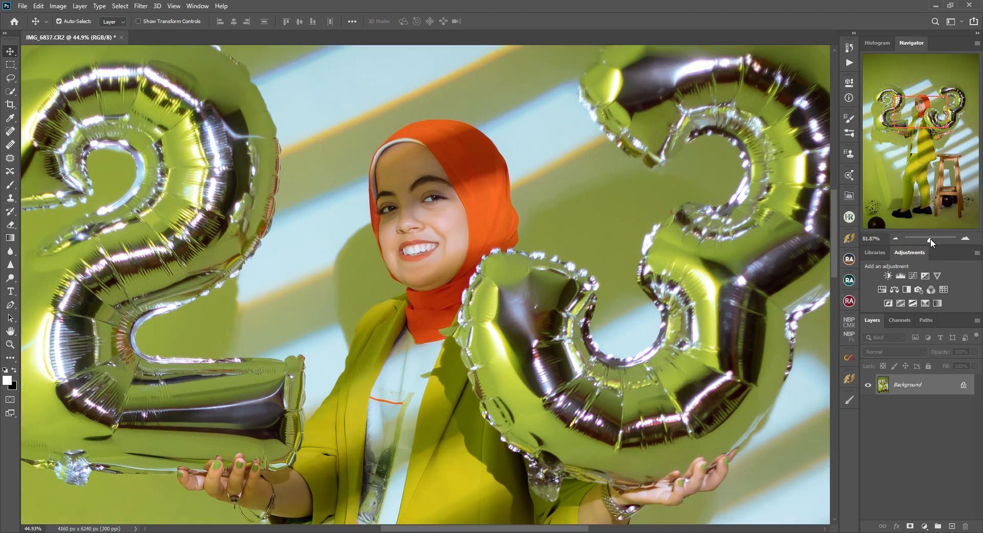
scroll(512, 268, up, 4)
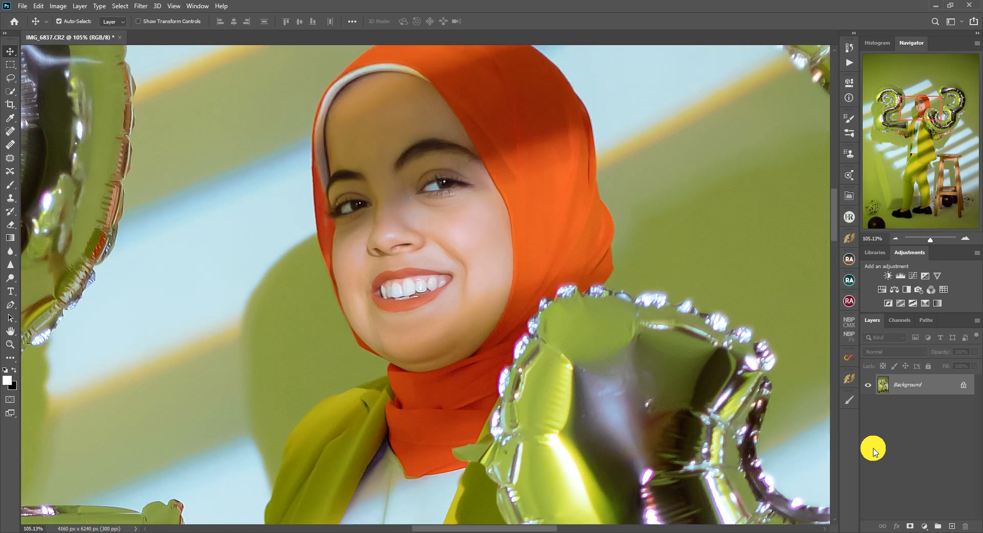
right_click(917, 387)
click(917, 403)
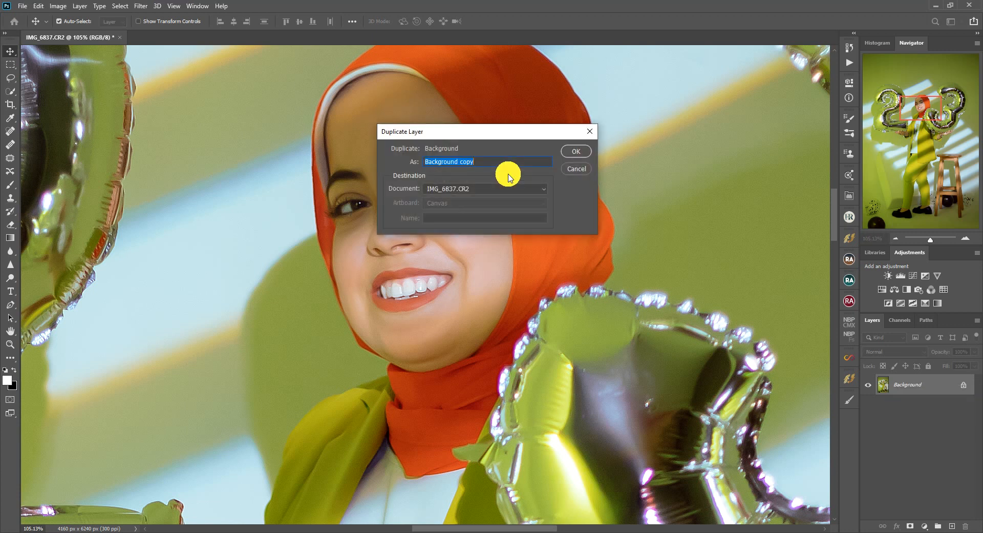
click(576, 151)
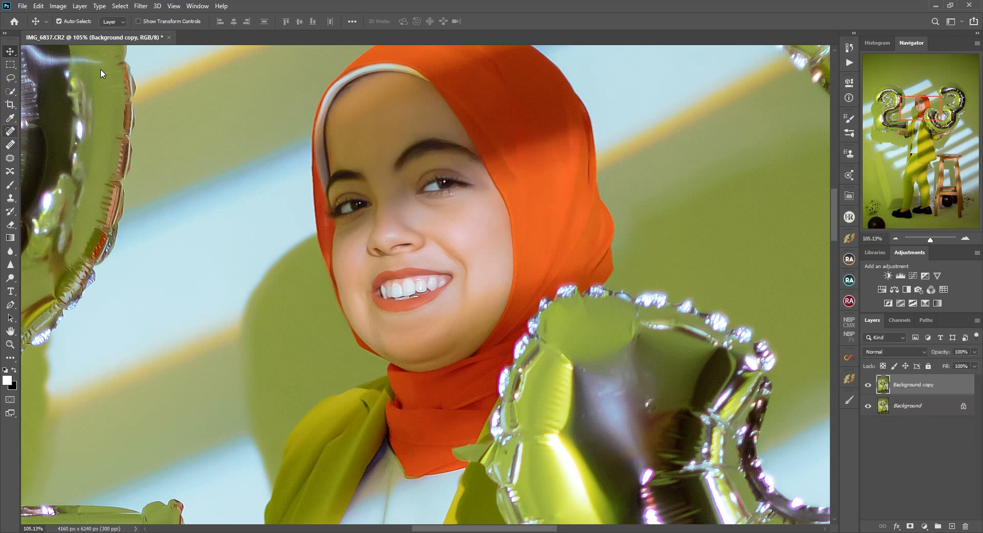
key(j)
click(65, 24)
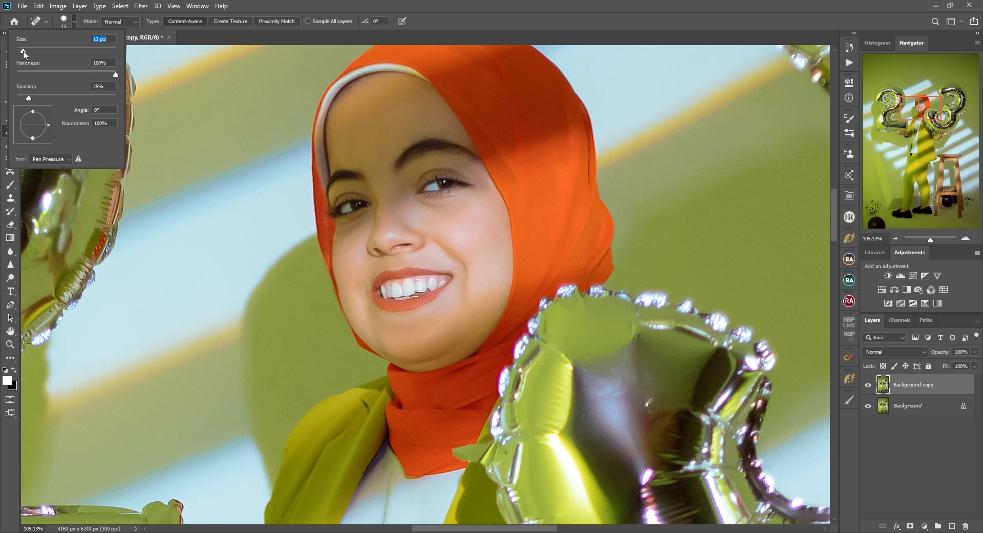
key(Return)
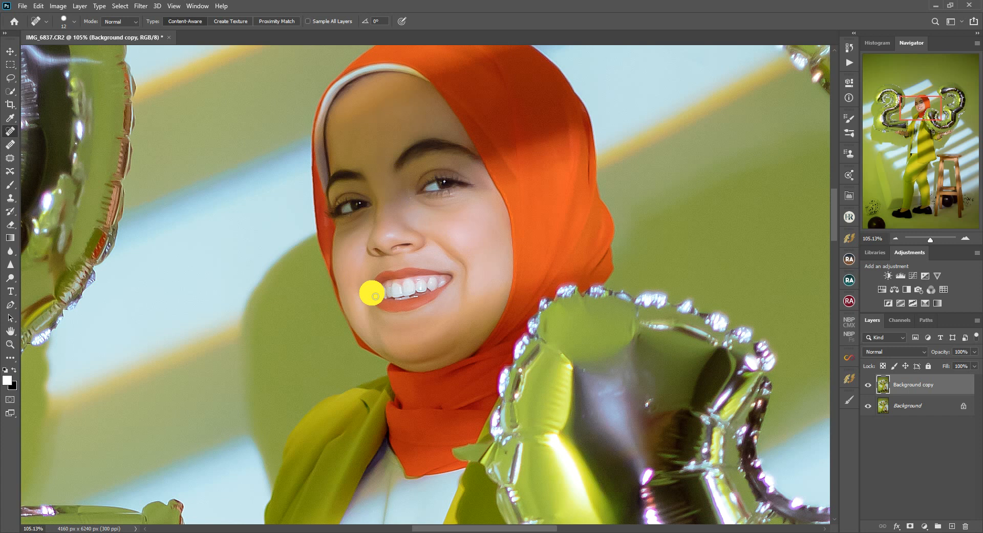
Step: Select the irises of both eyes using the Quick Selection tool with a 20 px brush
click(9, 91)
click(78, 23)
click(113, 23)
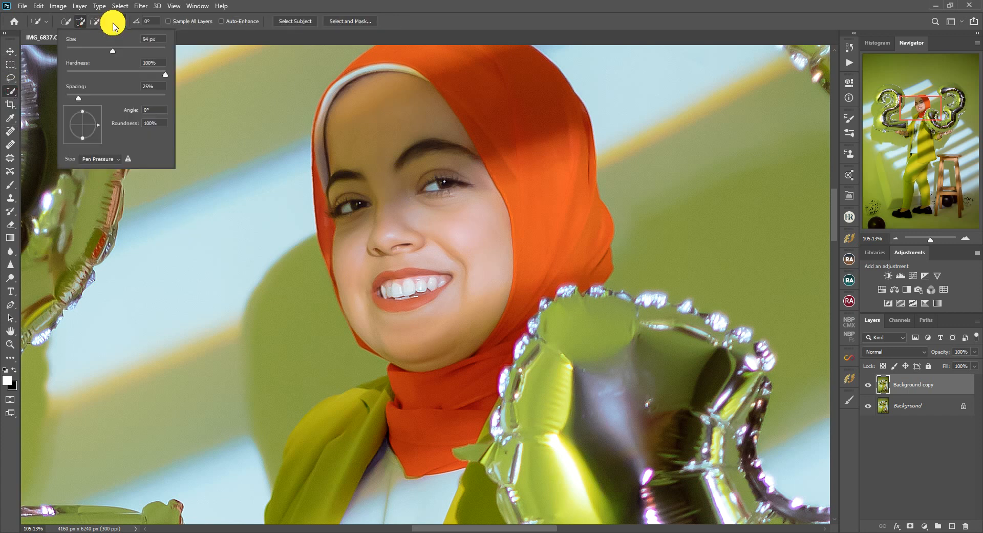
click(111, 23)
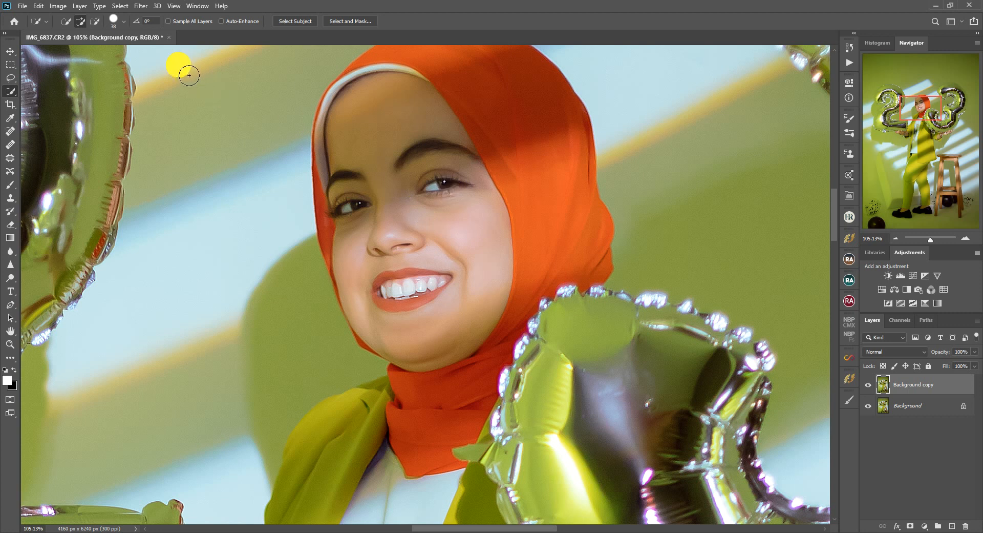
click(124, 22)
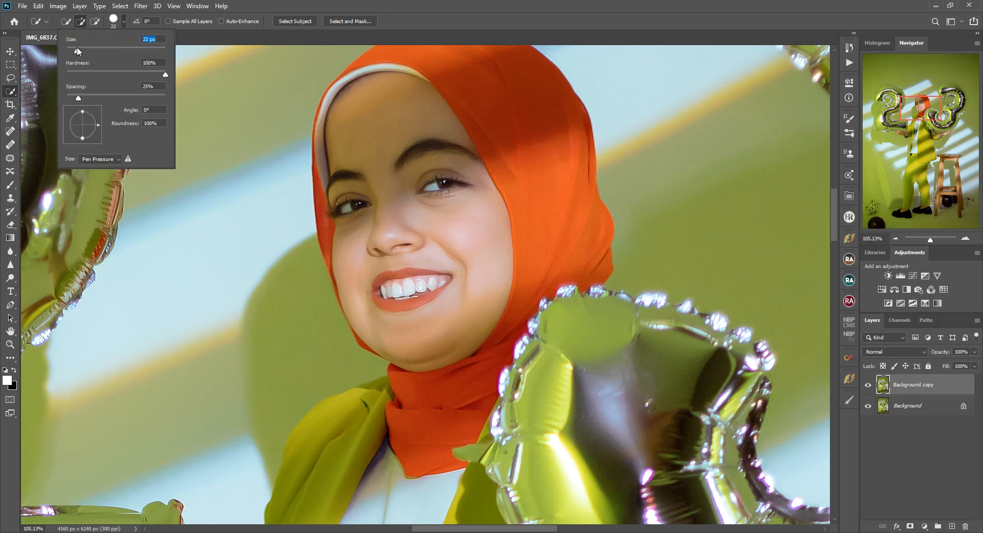
drag(77, 48, 76, 49)
click(450, 186)
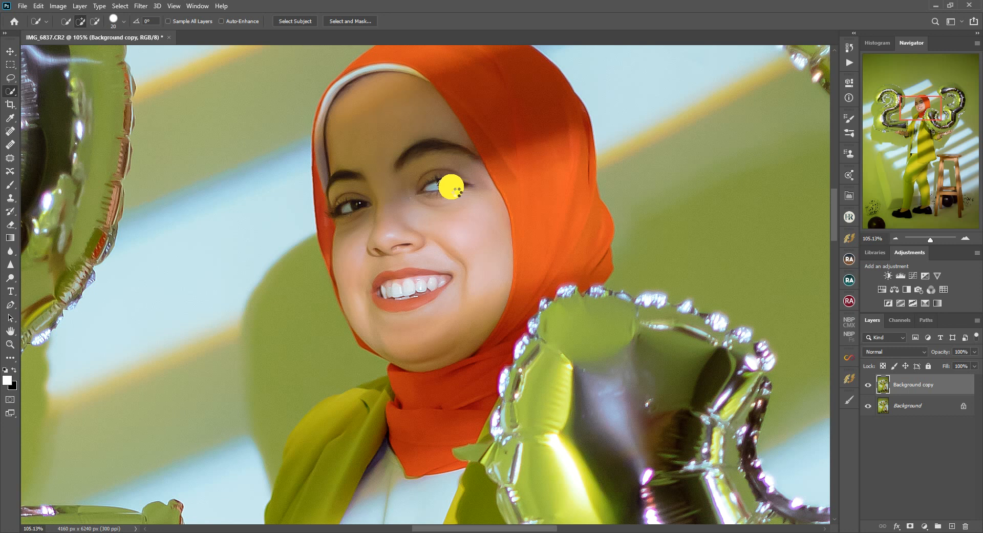
drag(456, 192, 440, 187)
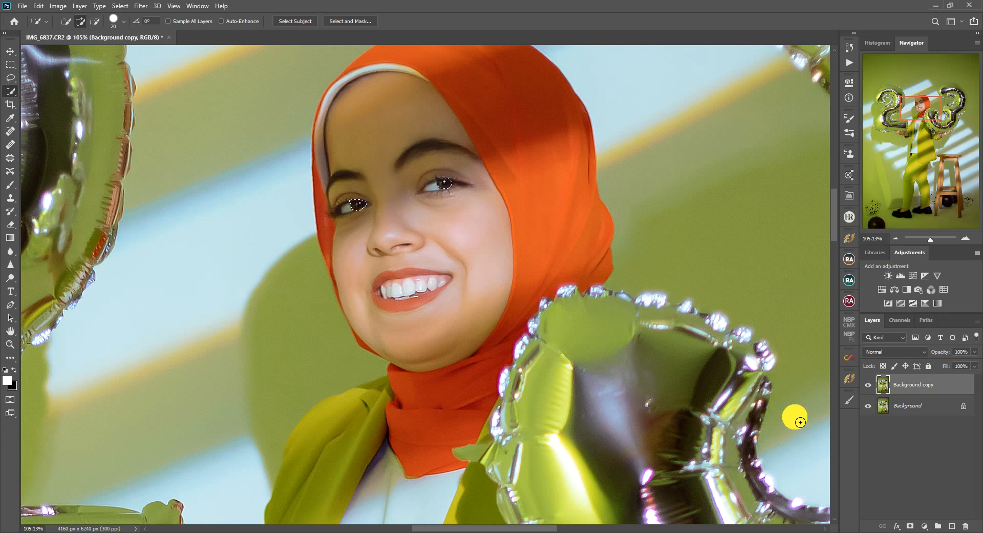
Step: Brighten the selected eyes with a Curves adjustment by raising the RGB midtones near input 110, and merge all layers into Background
click(925, 527)
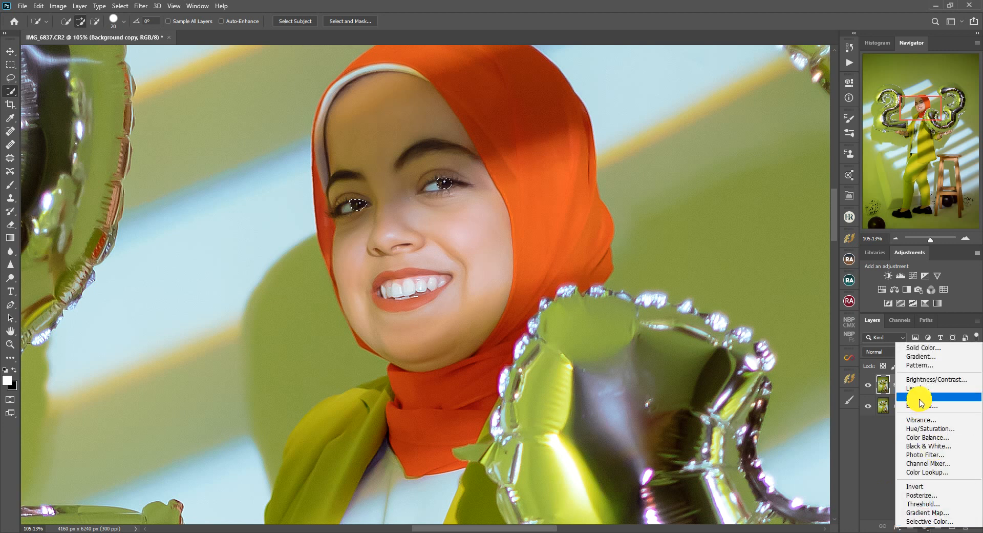
click(920, 400)
drag(792, 174, 787, 168)
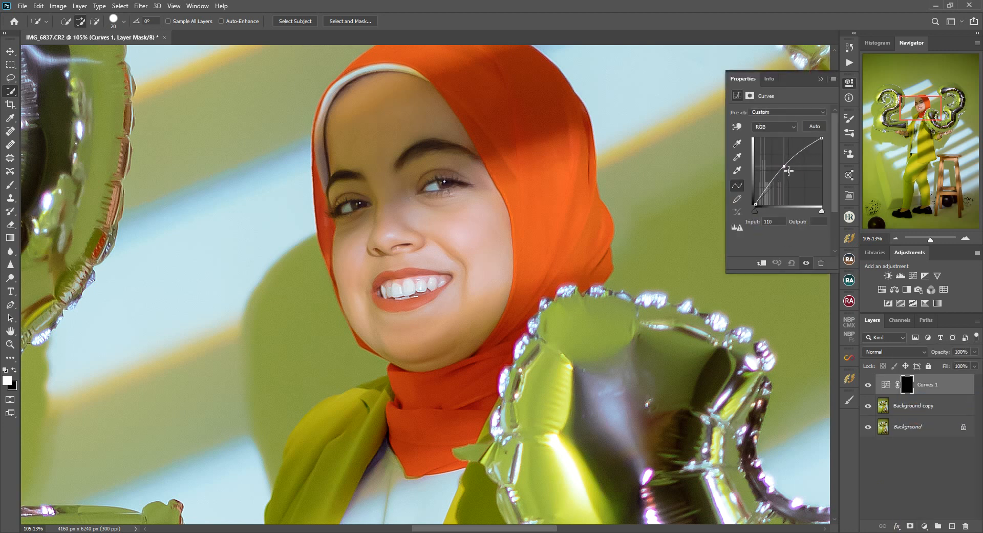
click(850, 86)
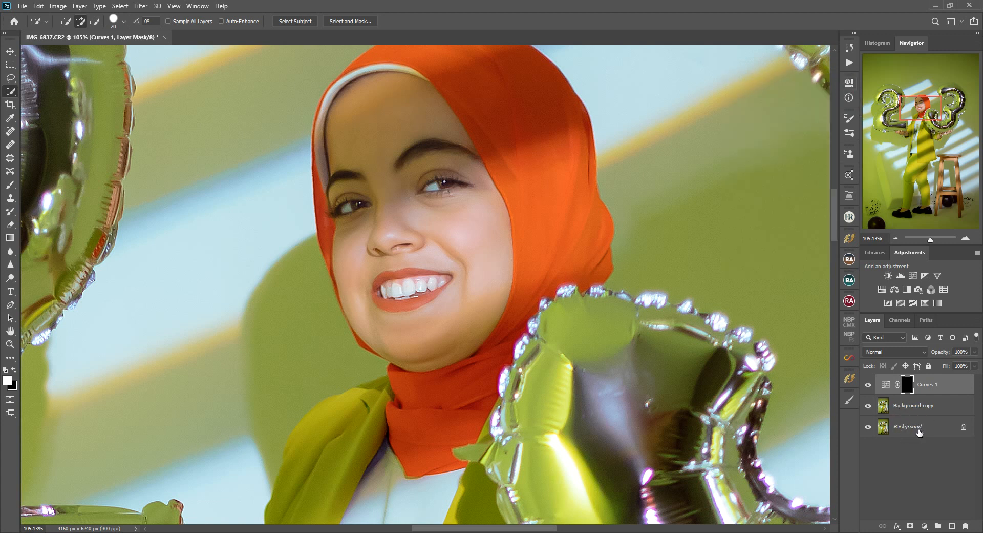
shift+click(919, 433)
key(ctrl+e)
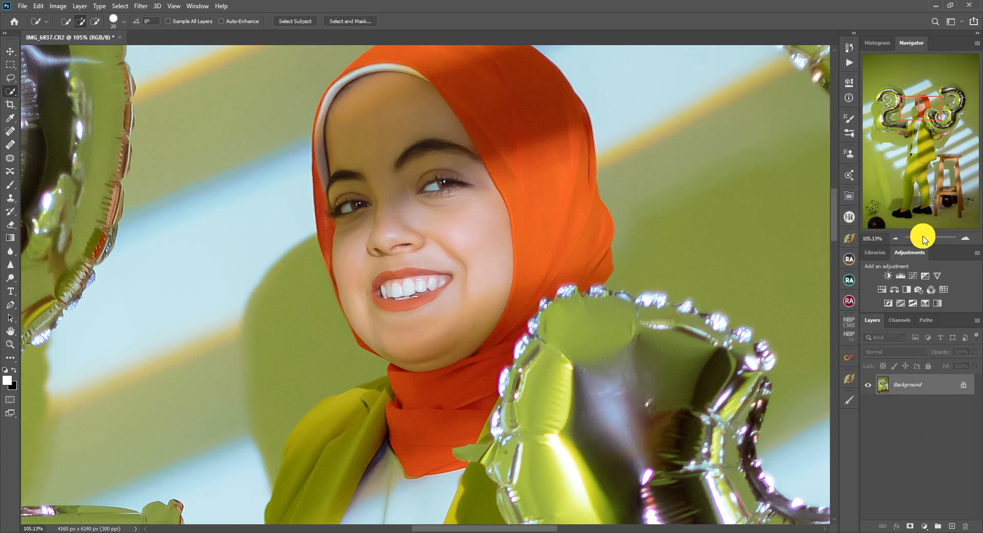
Step: Compare the whole portrait and face with the original IMG_6837.CR2 history snapshot, and return to the latest Merge Layers state
drag(928, 243, 926, 243)
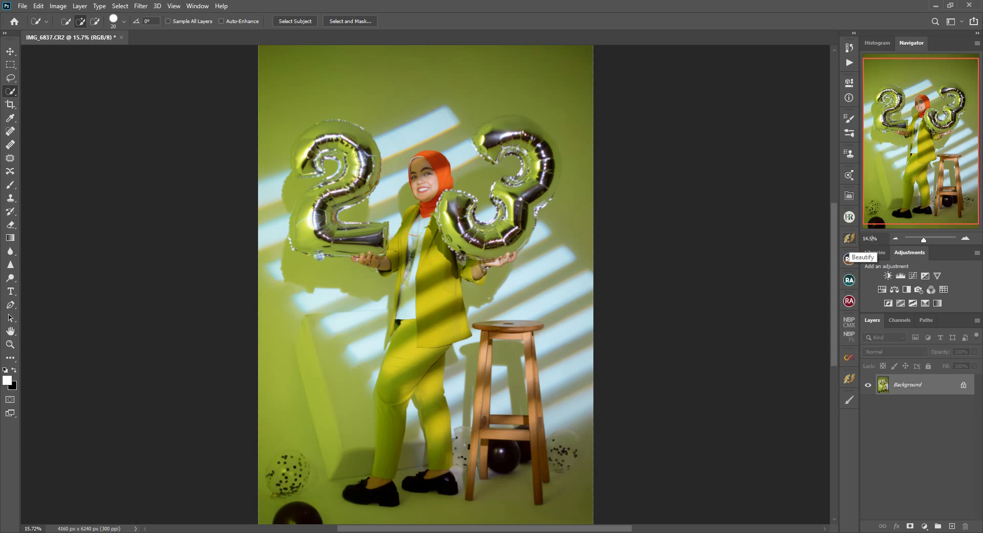
click(7, 49)
click(850, 50)
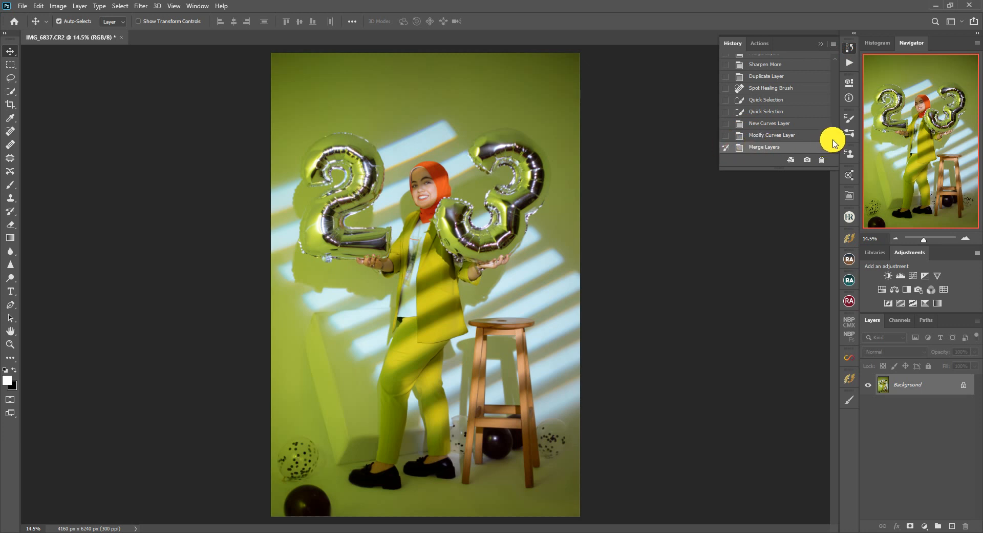
drag(833, 137, 831, 66)
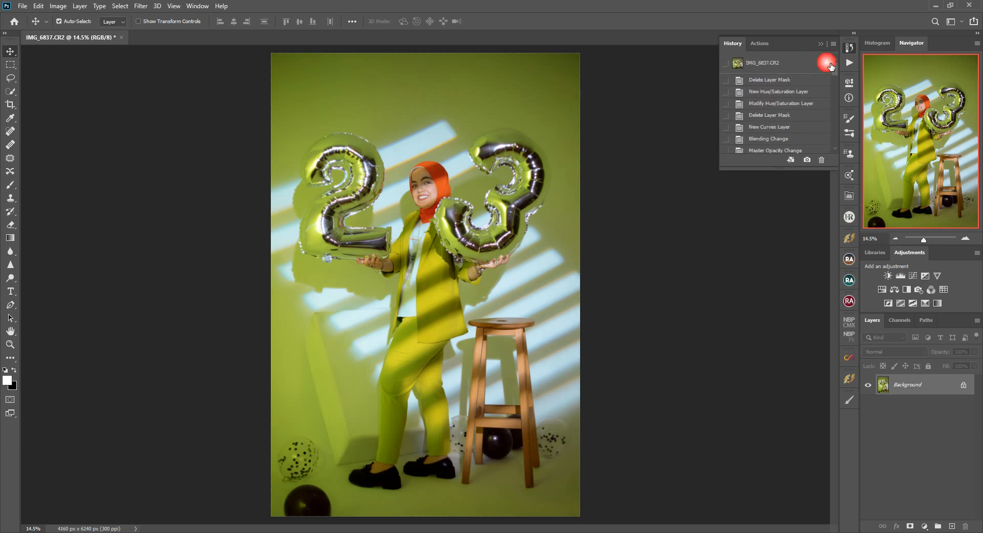
click(796, 65)
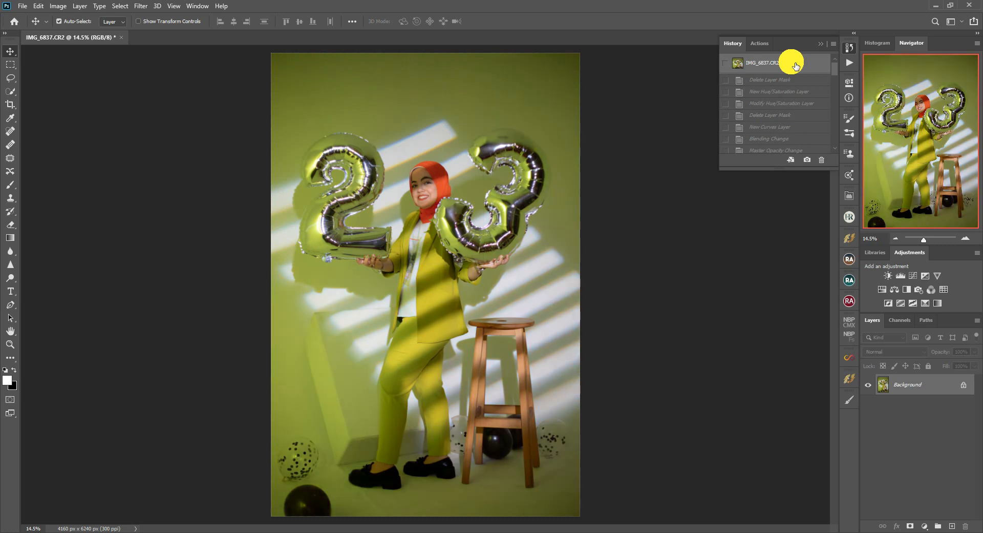
drag(925, 236, 928, 239)
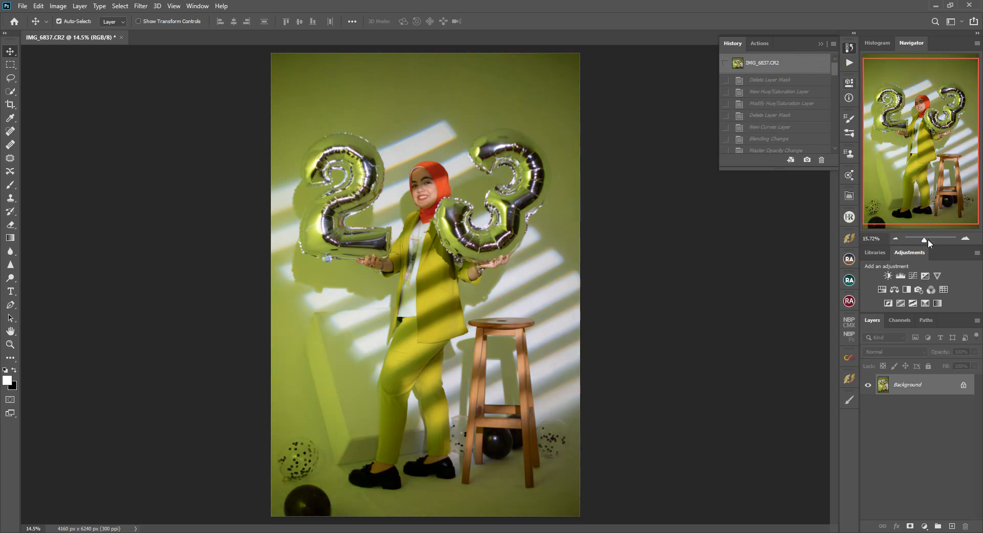
drag(899, 148, 915, 105)
drag(930, 245, 926, 243)
drag(834, 67, 832, 143)
click(794, 147)
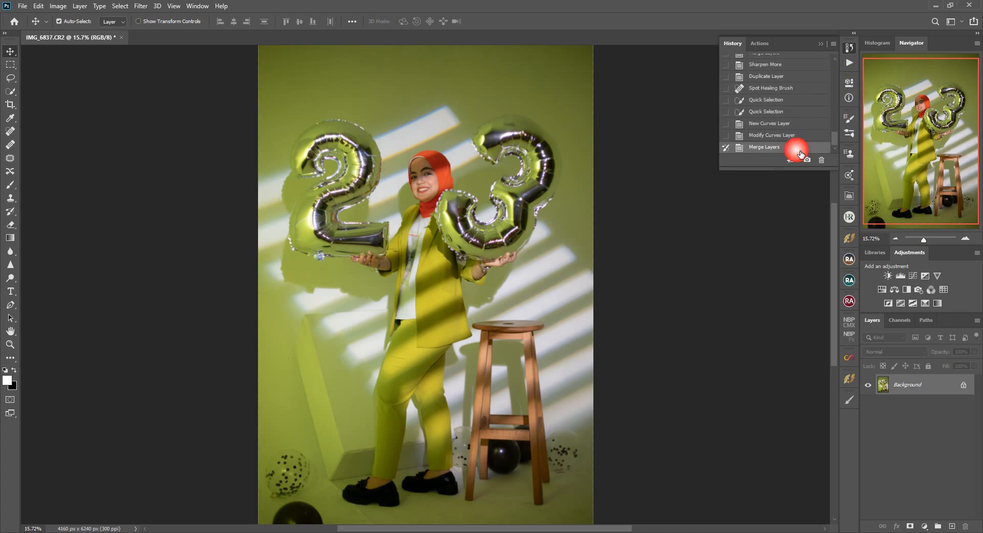
click(846, 61)
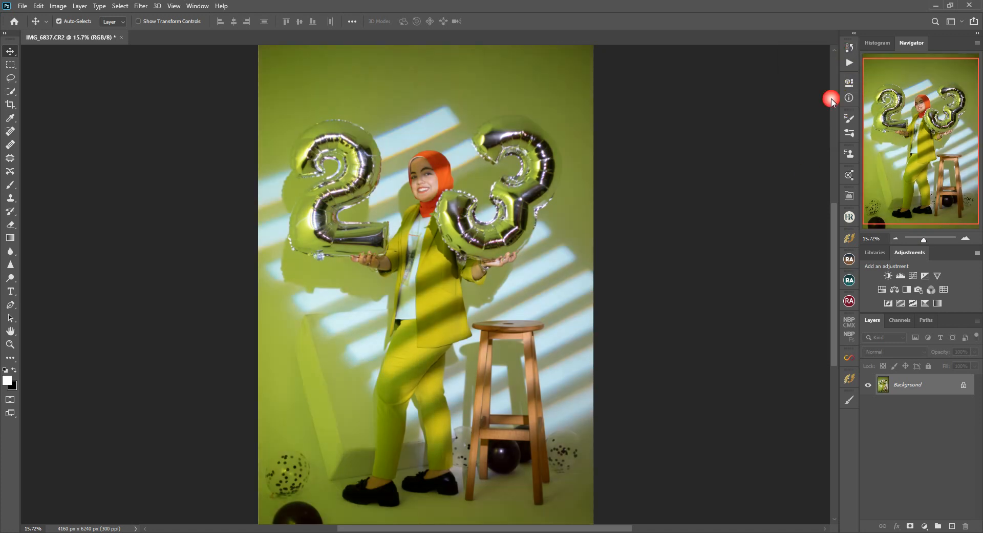